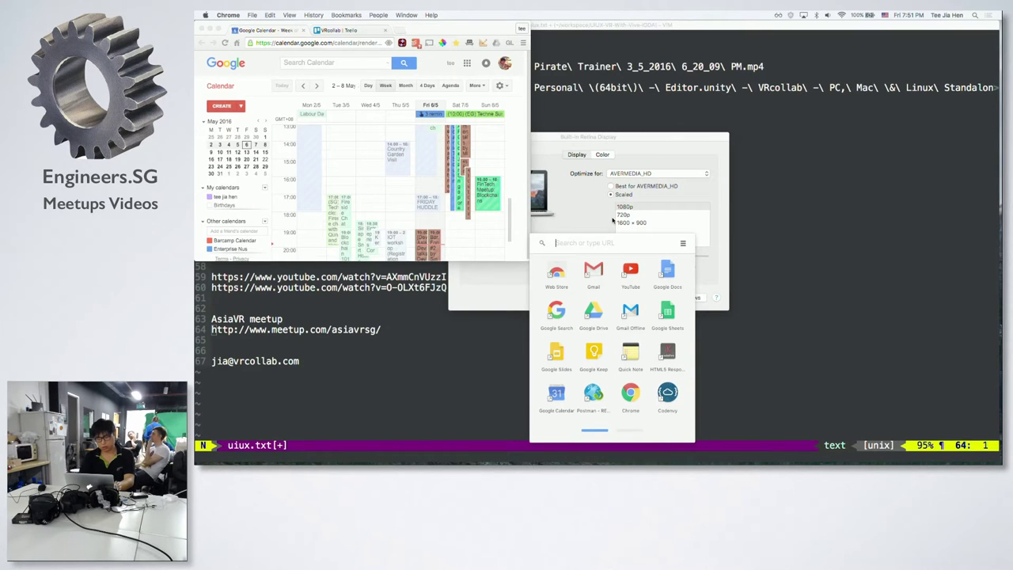
# Find Chrome Remote Desktop with the launcher search for 'abo' and launch it
pyautogui.write('abo')
pyautogui.press('Return')
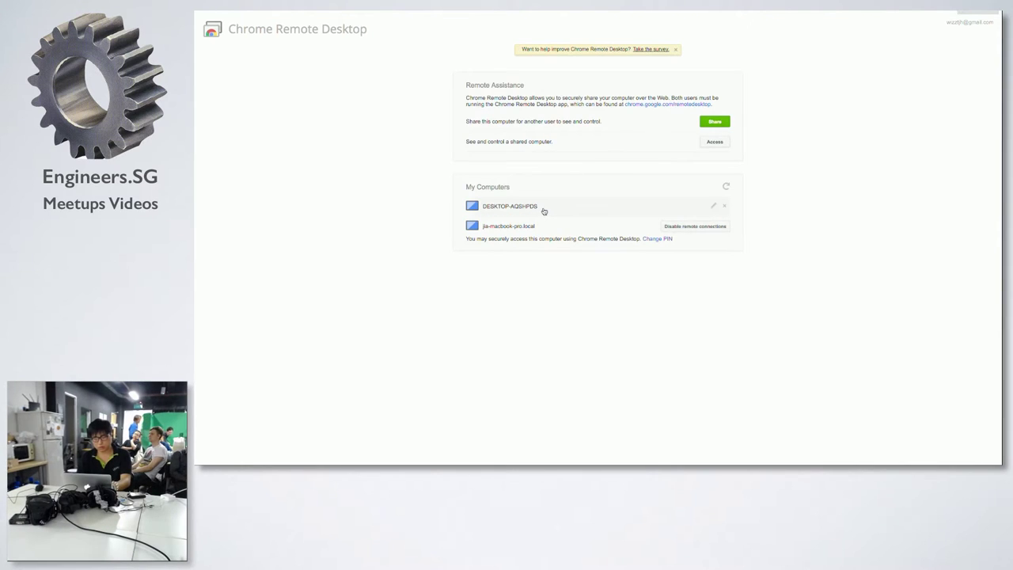
# Connect to DESKTOP-AQSHPDS, scroll the VRINFLUX article to Newton VR, and bring up the Start menu
pyautogui.click(542, 209)
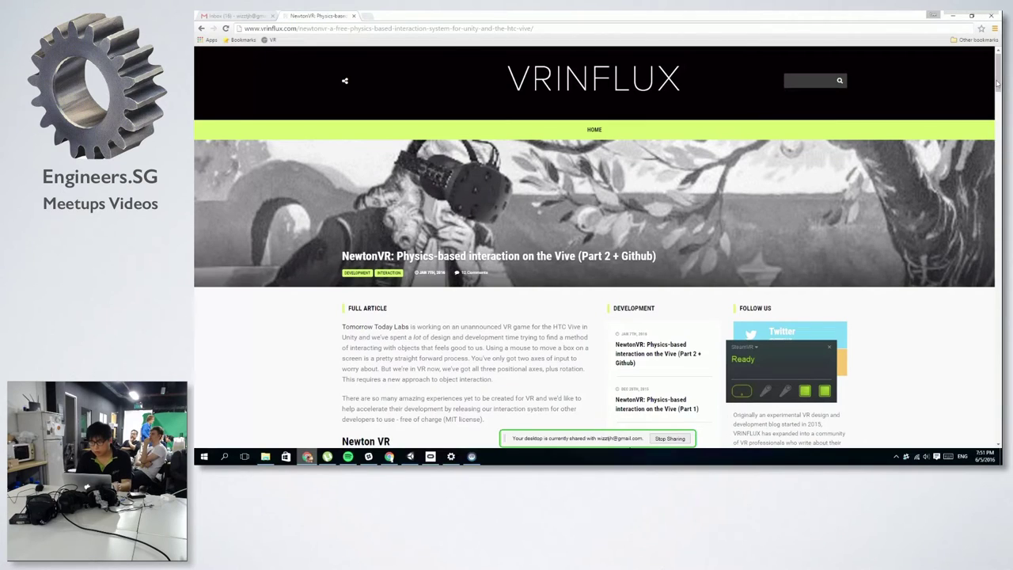
pyautogui.moveTo(998, 83); pyautogui.dragTo(997, 121)
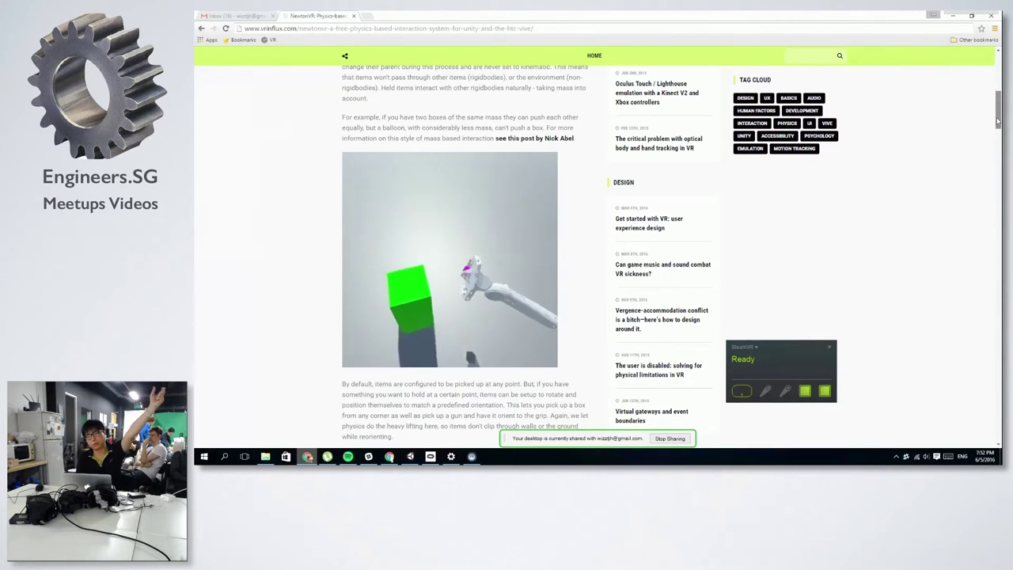
pyautogui.scroll(1, 765, 133)
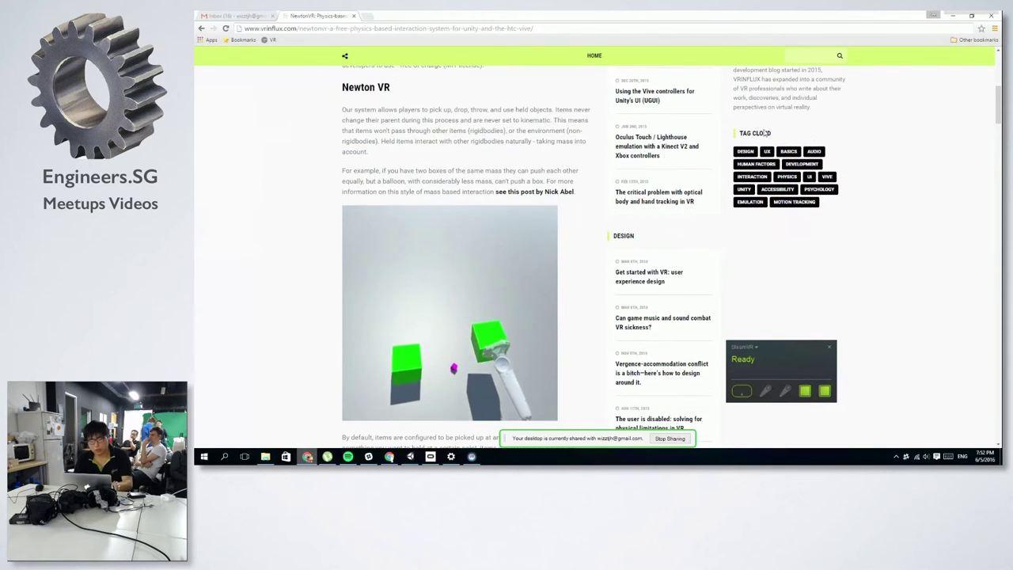
pyautogui.press('super+Tab')
pyautogui.press('super+Tab')
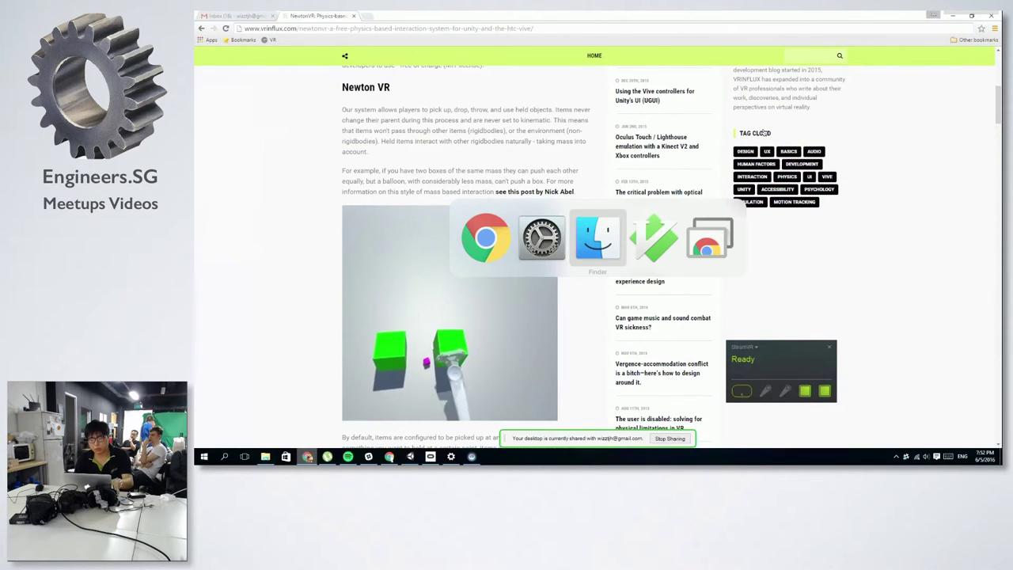
pyautogui.press('super')
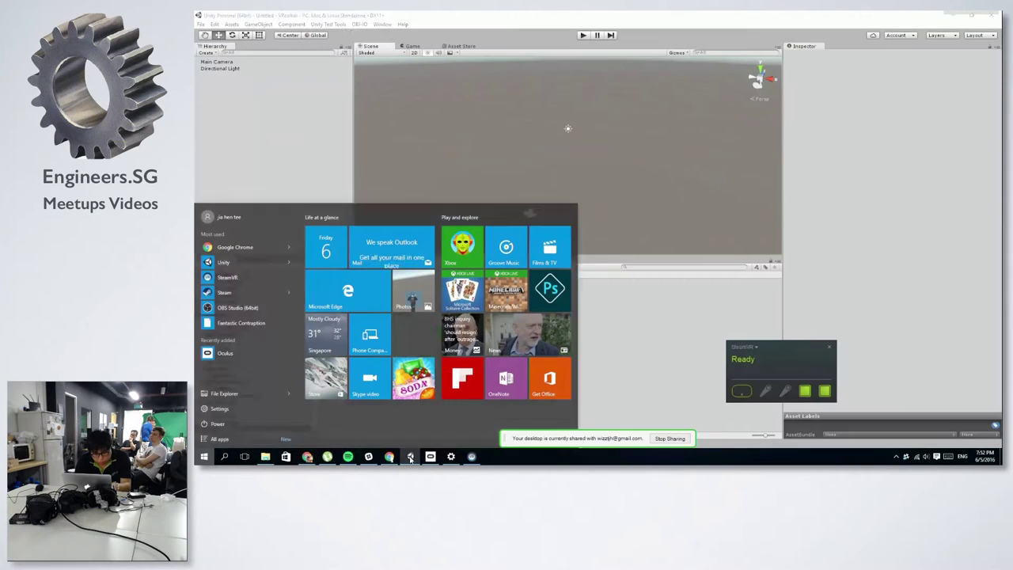
# In Unity, open NVRExampleScene from Assets > NewtonVR > Example and enter Play mode
pyautogui.click(410, 457)
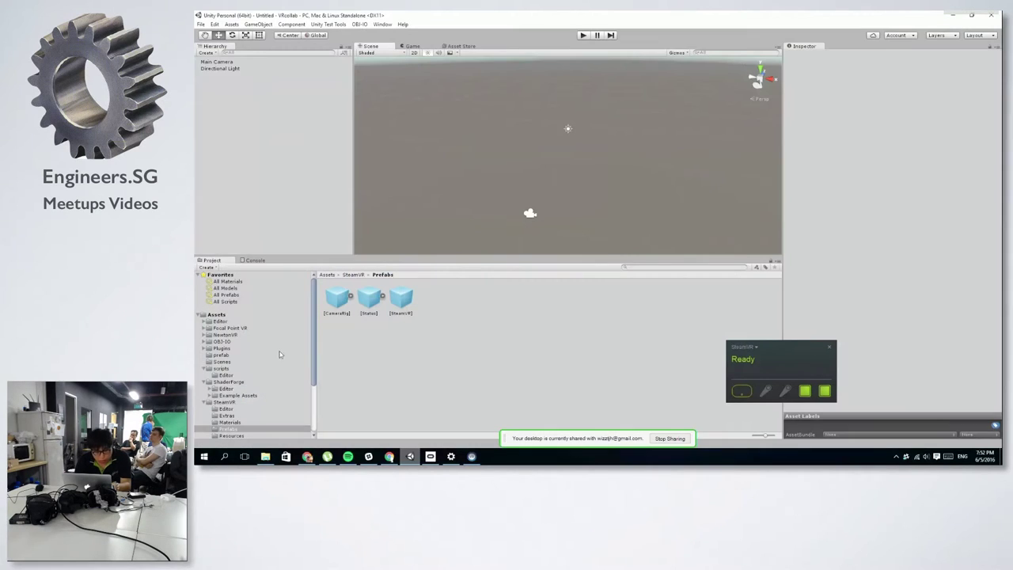
pyautogui.click(227, 335)
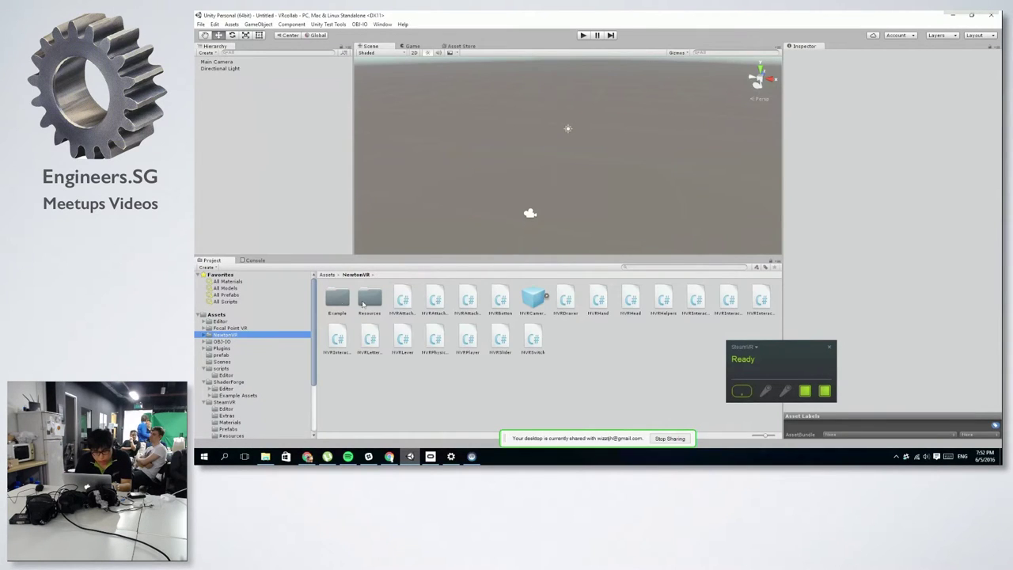
pyautogui.doubleClick(333, 307)
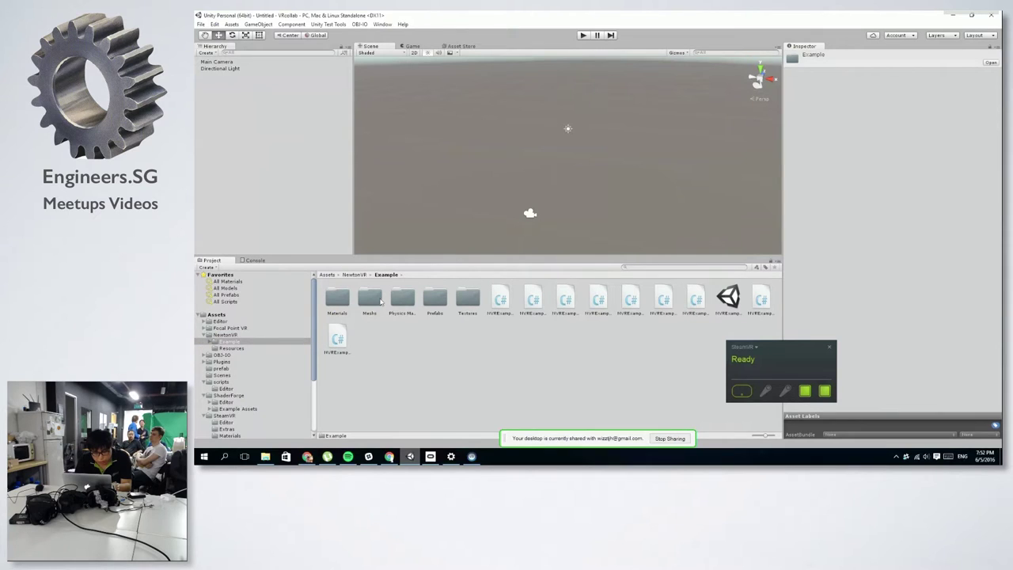
pyautogui.doubleClick(721, 301)
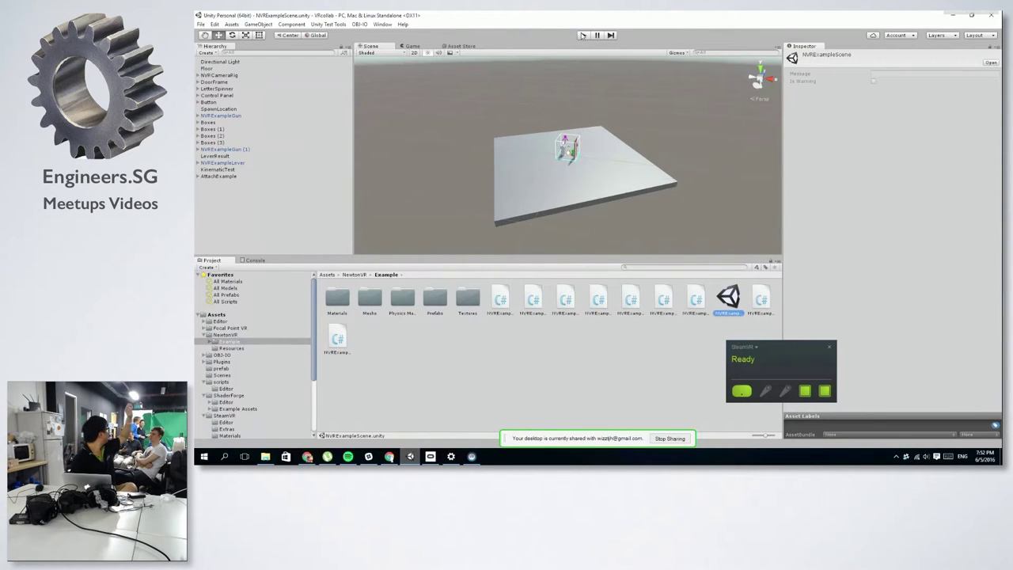
pyautogui.click(582, 35)
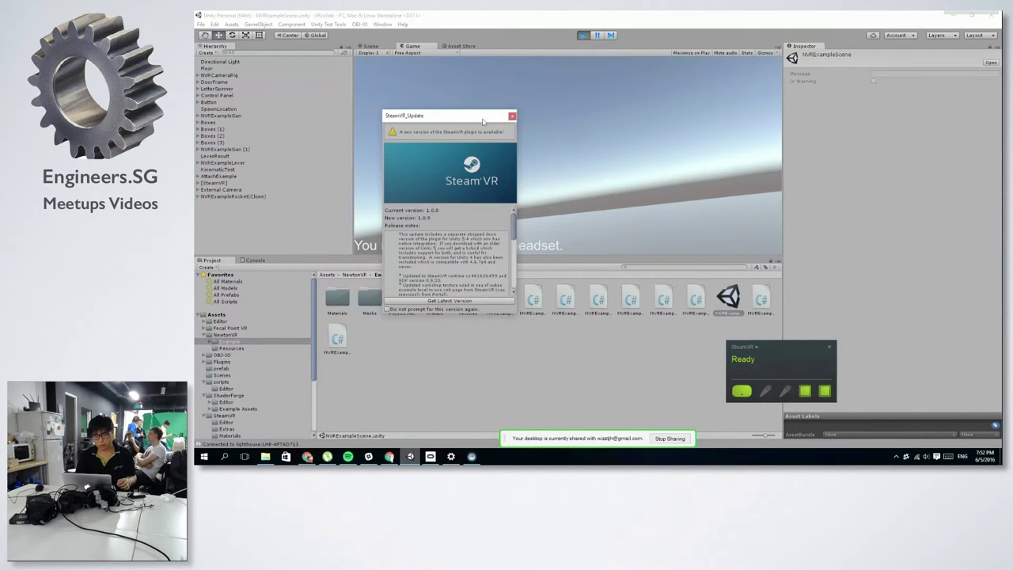
# Move the SteamVR_Update notice aside and maximize the Game view
pyautogui.moveTo(483, 121); pyautogui.dragTo(556, 249)
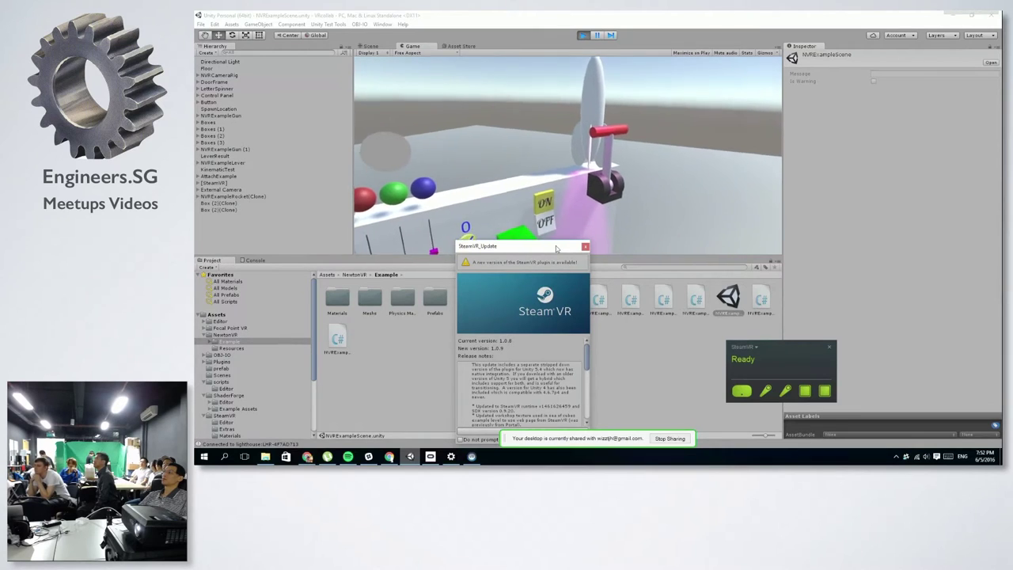
pyautogui.click(777, 46)
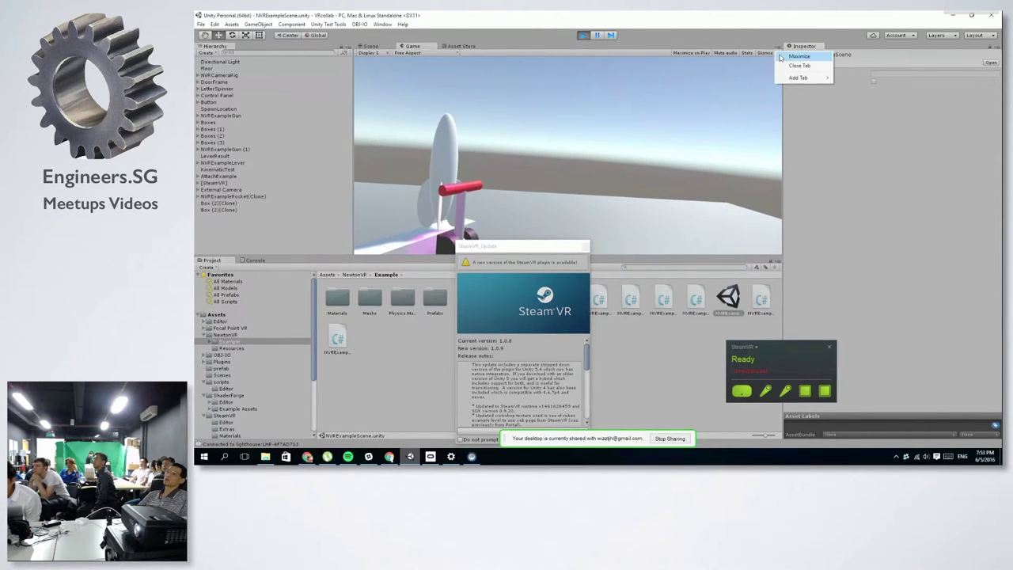
pyautogui.click(797, 56)
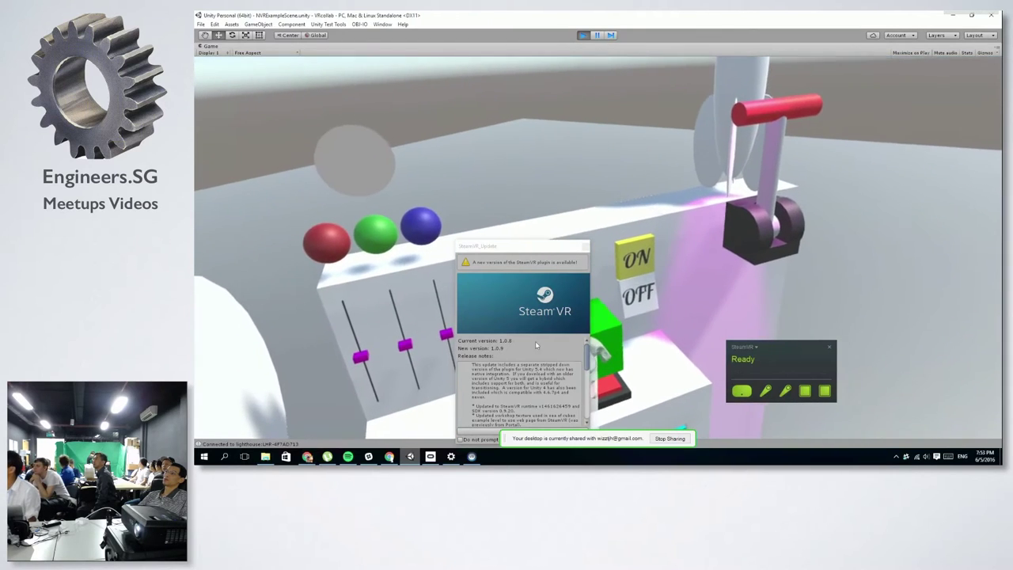
# Push the SteamVR_Update notice to the bottom-right, un-maximize the Game view, and stop Play mode
pyautogui.click(524, 250)
pyautogui.moveTo(524, 250); pyautogui.dragTo(734, 438)
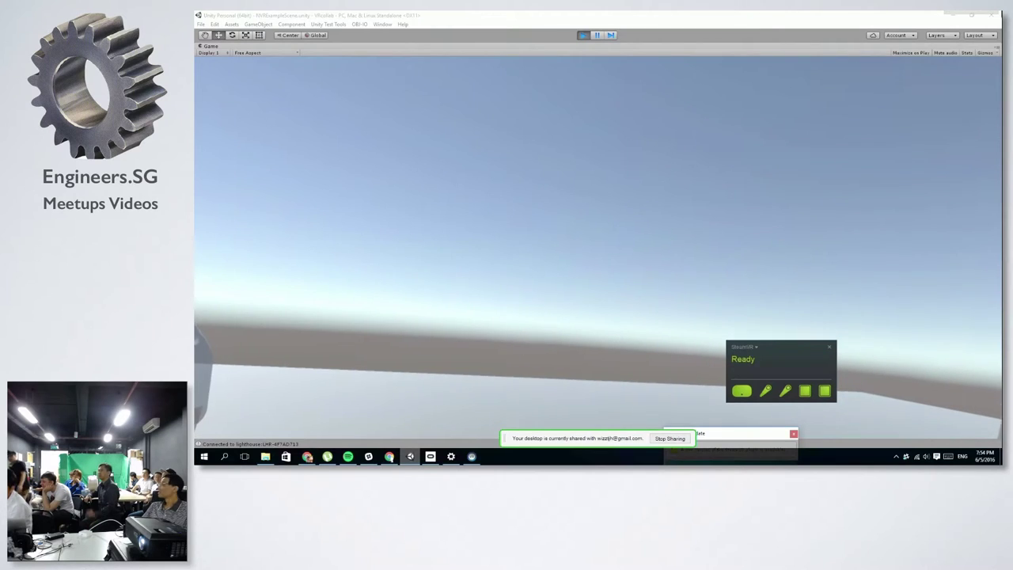
pyautogui.click(993, 48)
pyautogui.click(986, 55)
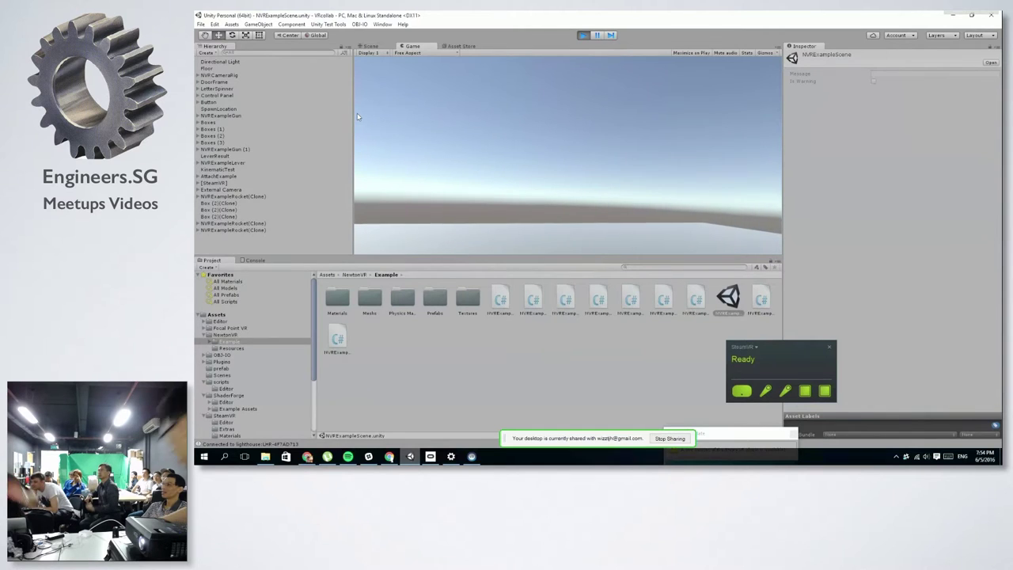
pyautogui.click(583, 35)
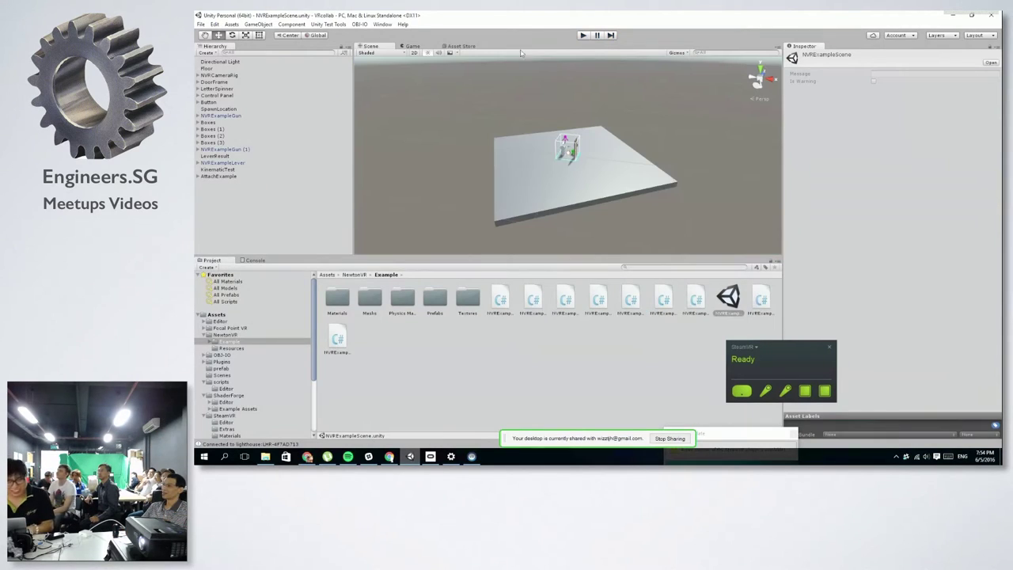
# Select and expand NVRExampleGun (1) in the Hierarchy, then select its Boxes object
pyautogui.click(306, 147)
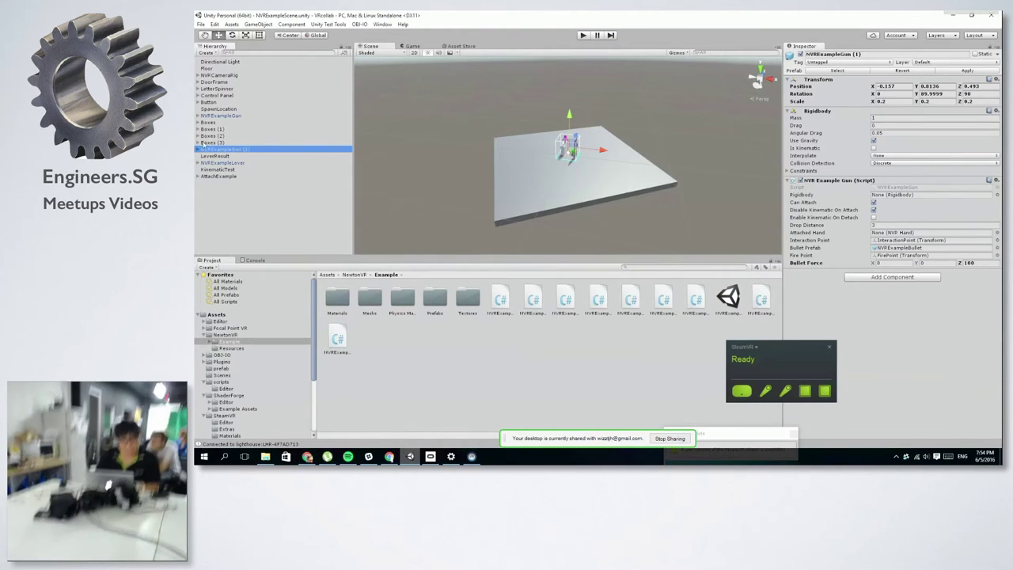
pyautogui.click(198, 150)
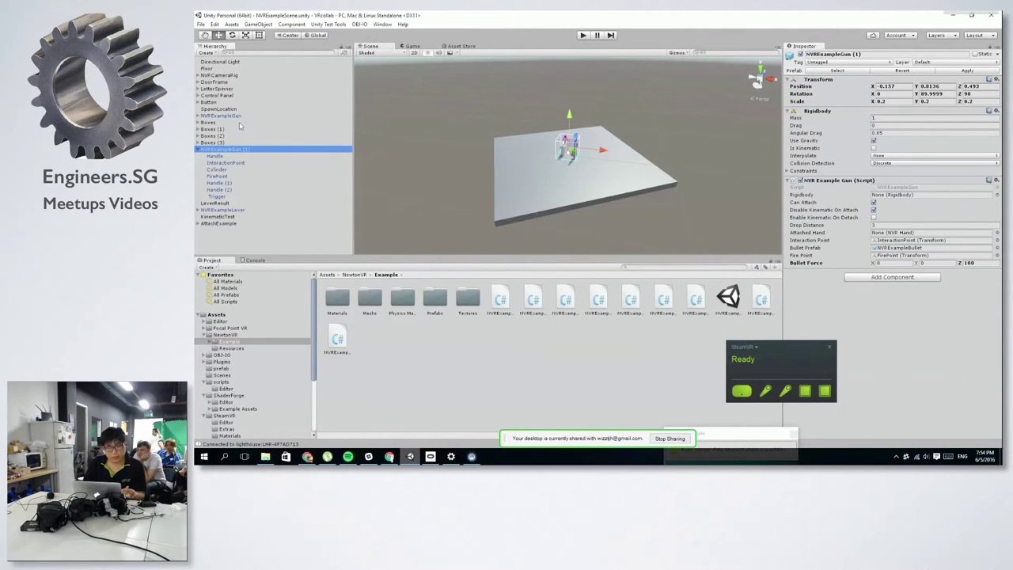
pyautogui.click(208, 123)
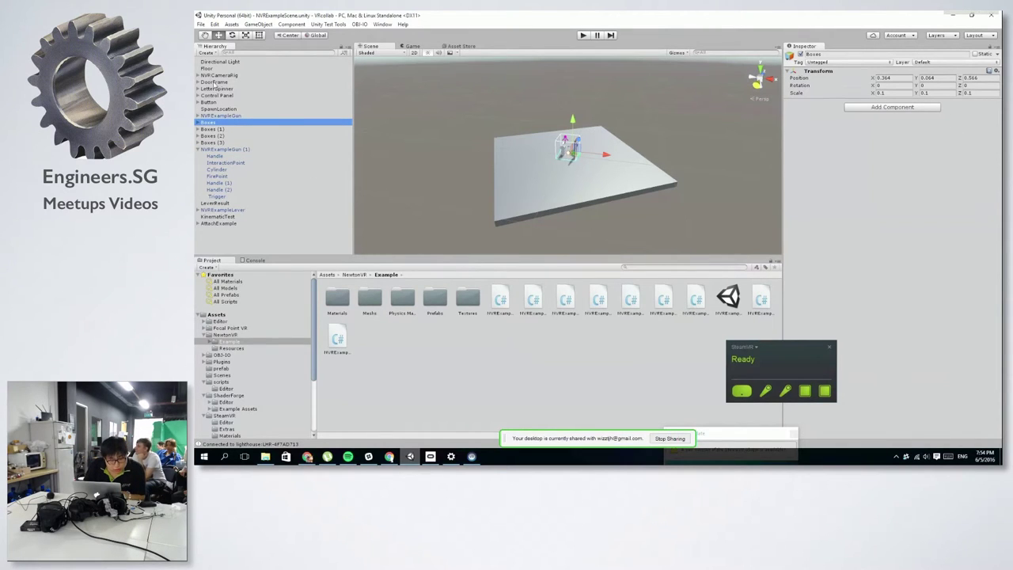
# Expand NVRExampleLever, inspect its Base and the Axle's Hinge Joint, then bring up the Start menu
pyautogui.click(197, 209)
pyautogui.click(226, 210)
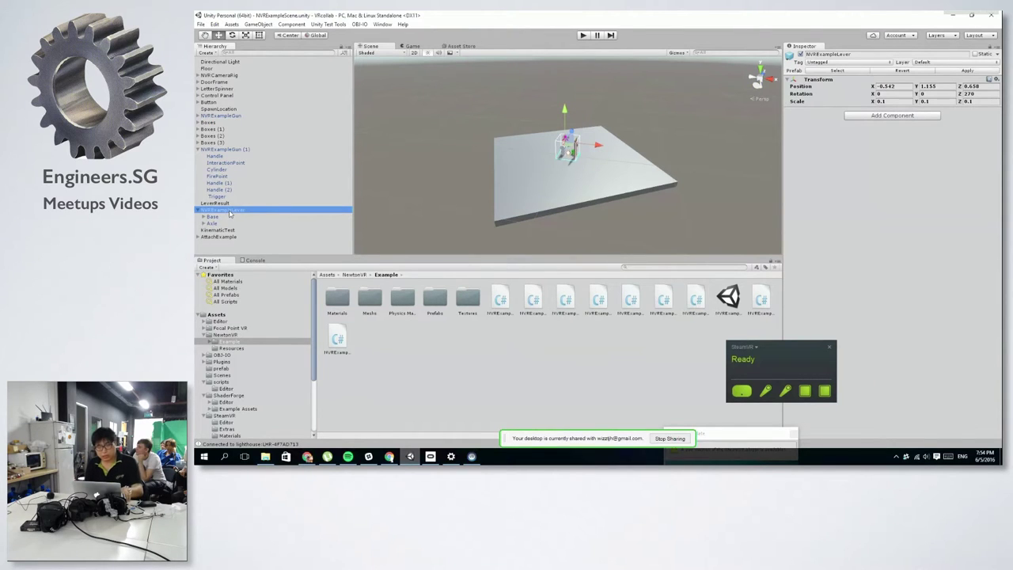
pyautogui.click(212, 216)
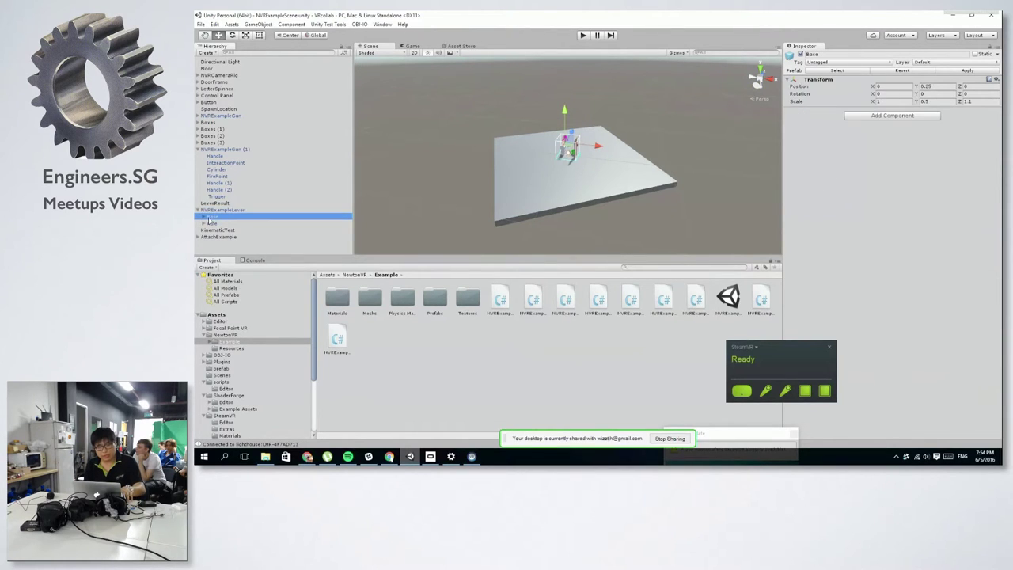
pyautogui.click(204, 224)
pyautogui.click(221, 225)
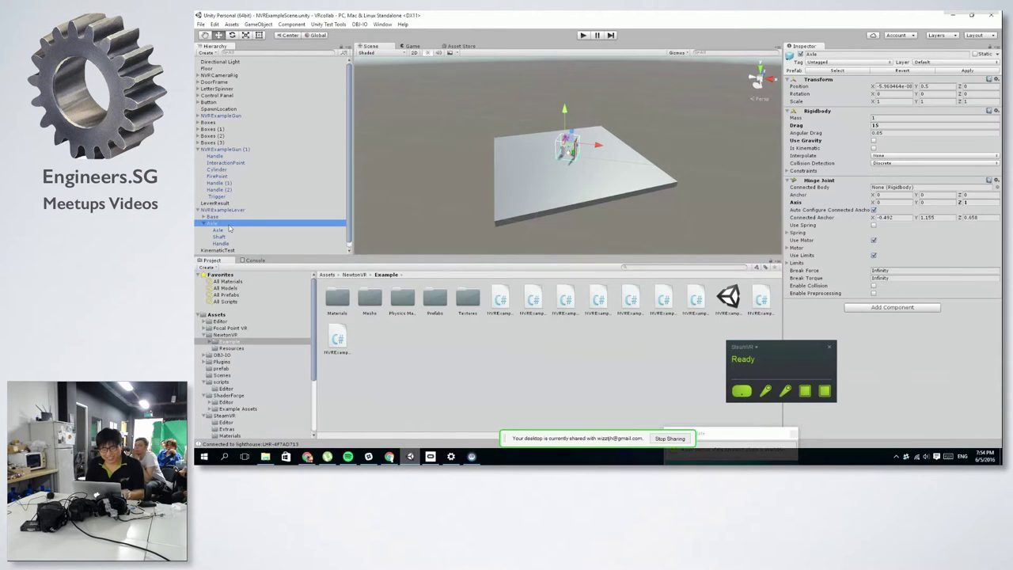
pyautogui.press('super+Tab')
pyautogui.press('super')
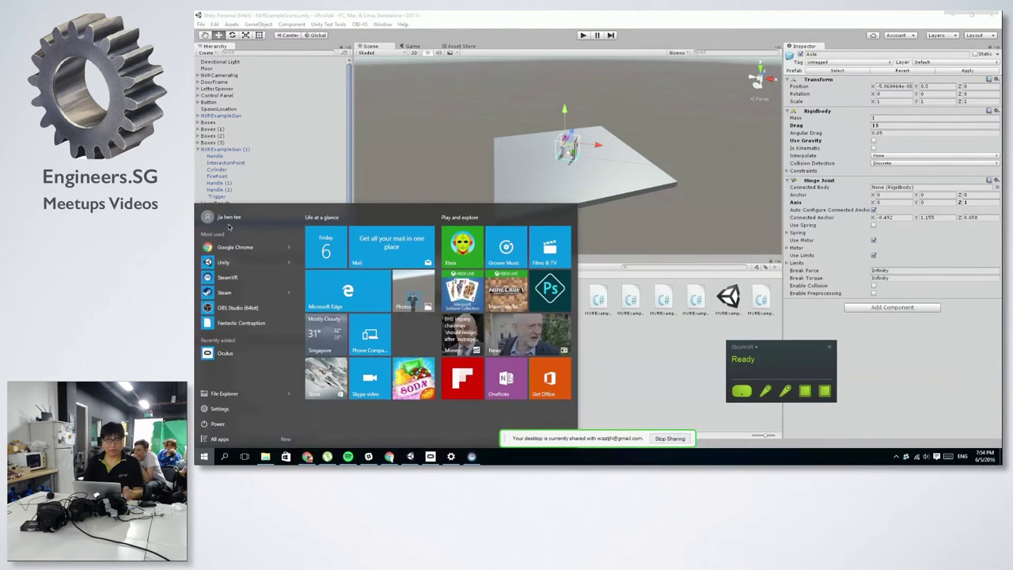
# Expand NVRCameraRig and inspect the components of NVRCameraRig and Controller (left)
pyautogui.click(272, 136)
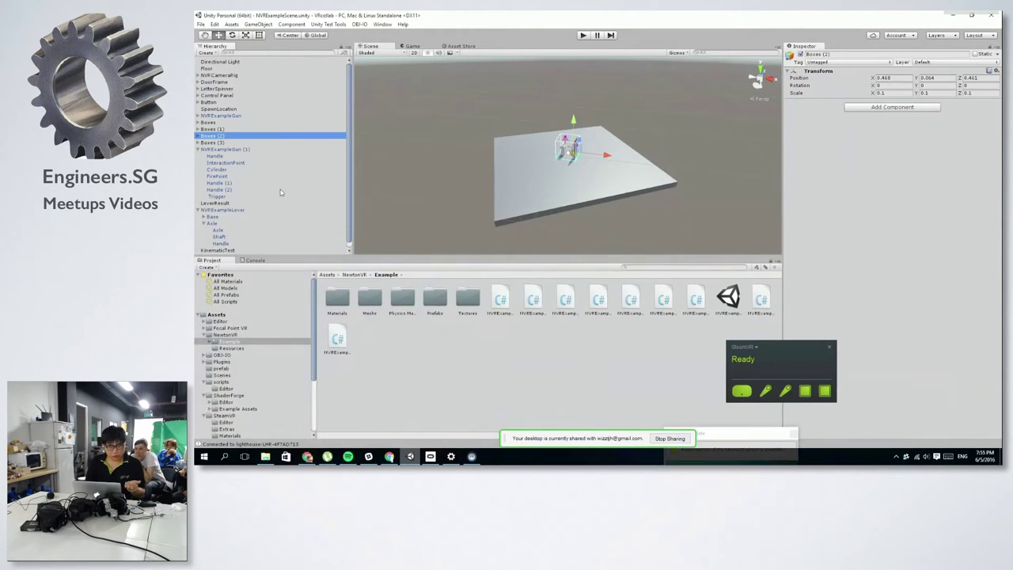
pyautogui.scroll(-1, 280, 192)
pyautogui.scroll(1, 240, 227)
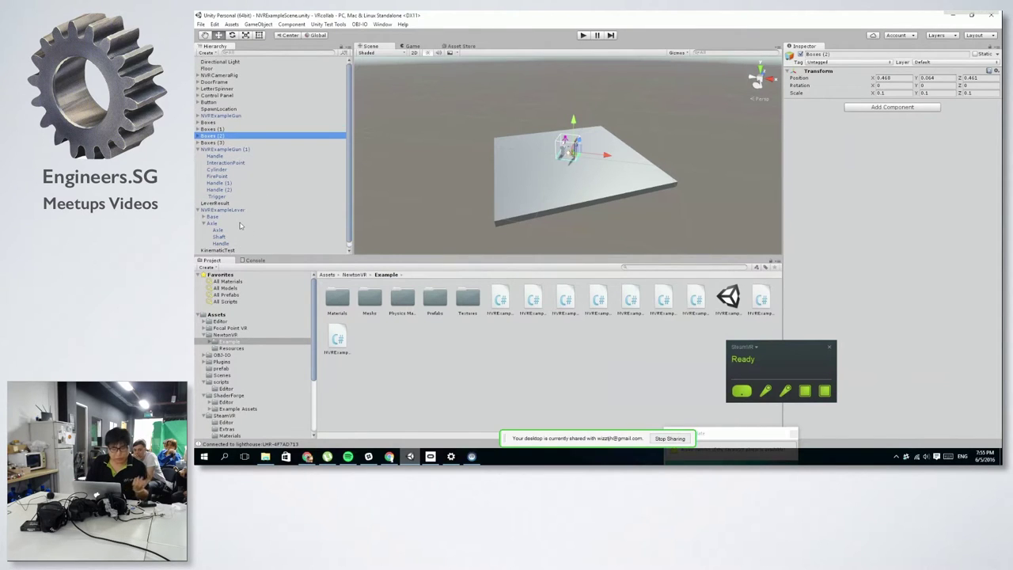
pyautogui.click(198, 75)
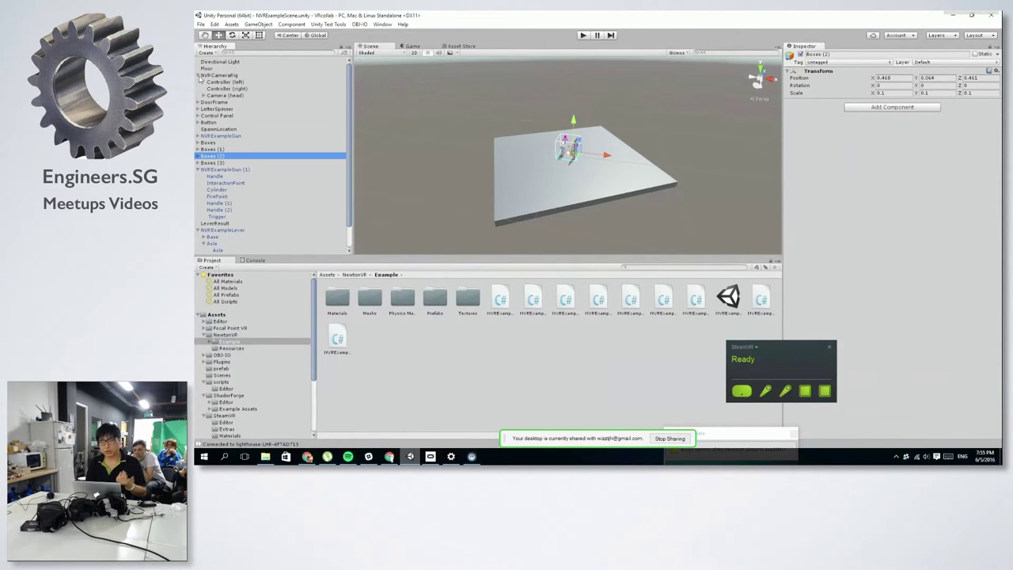
pyautogui.click(218, 75)
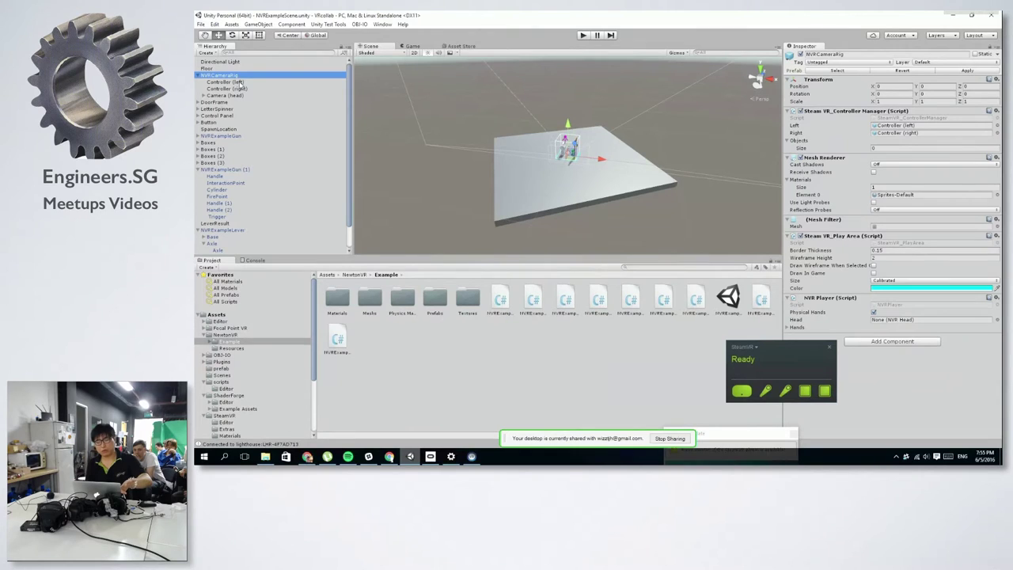
pyautogui.click(240, 83)
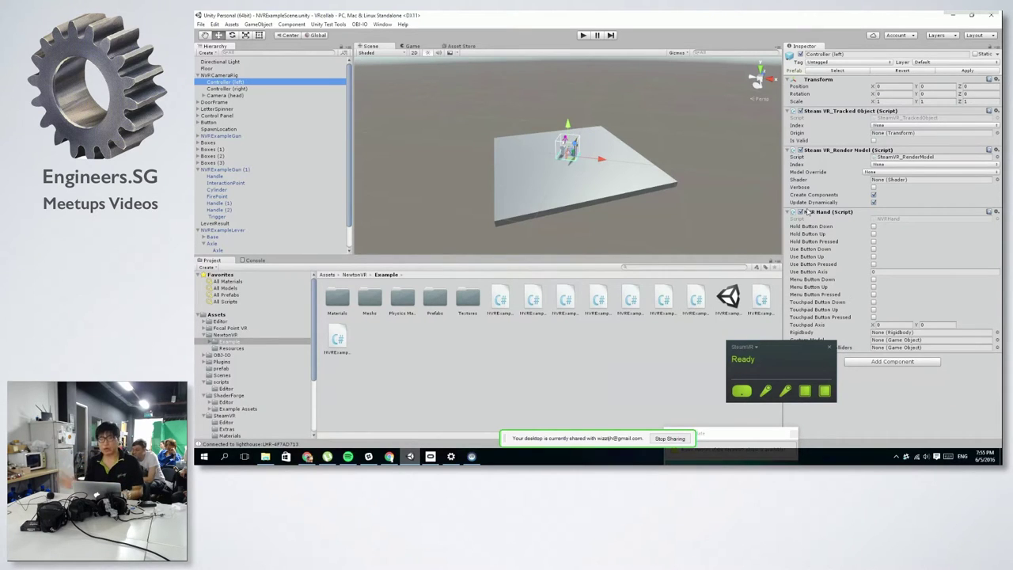
# Cycle through the open applications, then return to Unity and deselect Controller (left)
pyautogui.press('super+Tab')
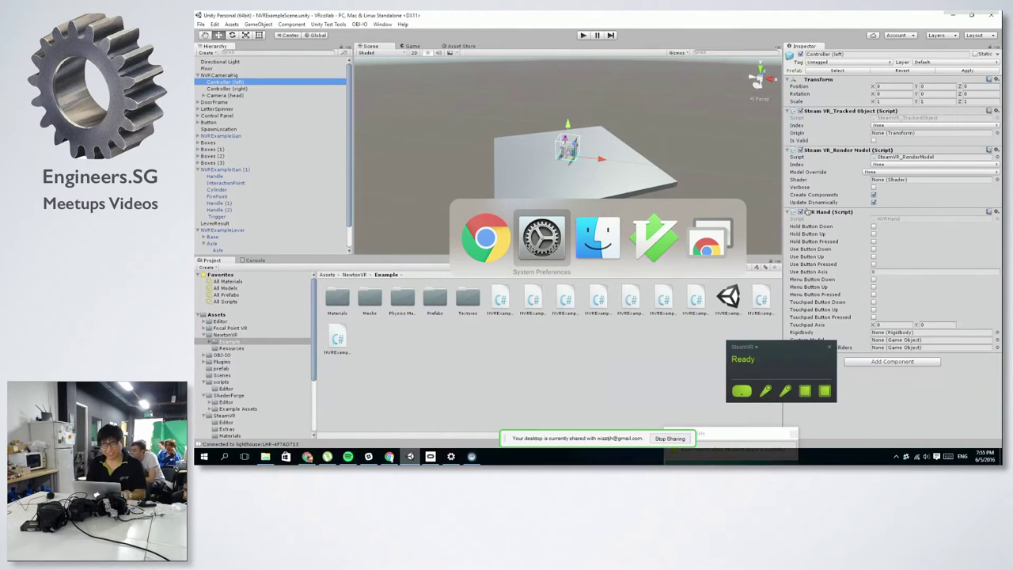
pyautogui.press('super+Tab')
pyautogui.press('super+Tab')
pyautogui.press('super+Tab')
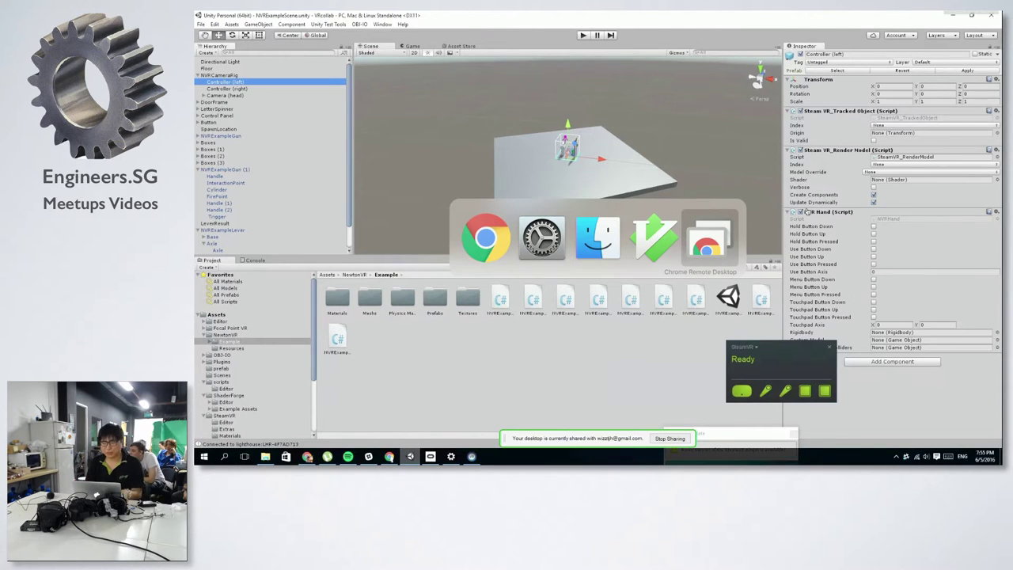
pyautogui.press('super+shift+Tab')
pyautogui.press('super+shift+Tab')
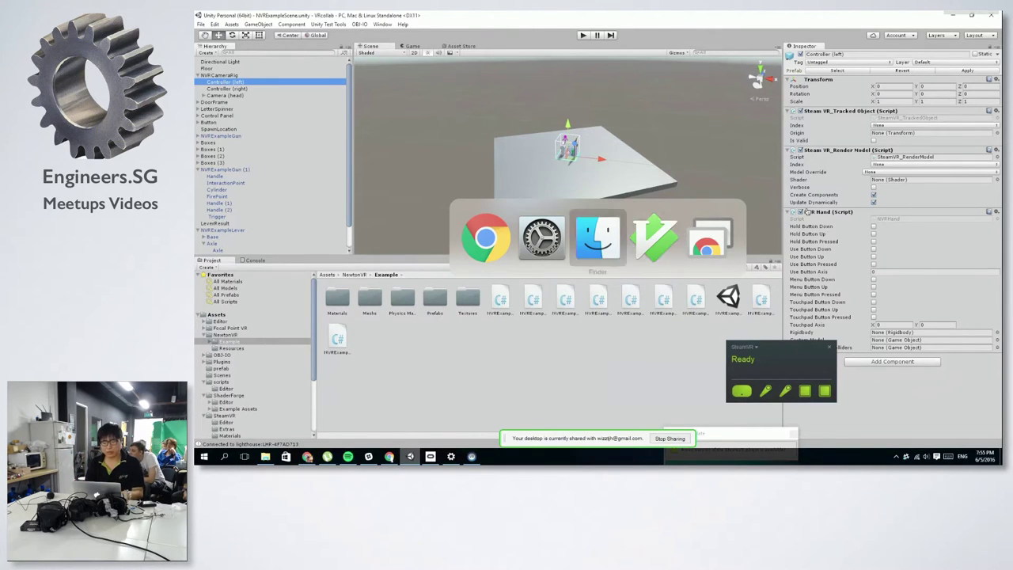
pyautogui.press('super+shift+Tab')
pyautogui.press('super+shift+Tab')
pyautogui.press('super+Tab')
pyautogui.press('super+Tab')
pyautogui.press('super')
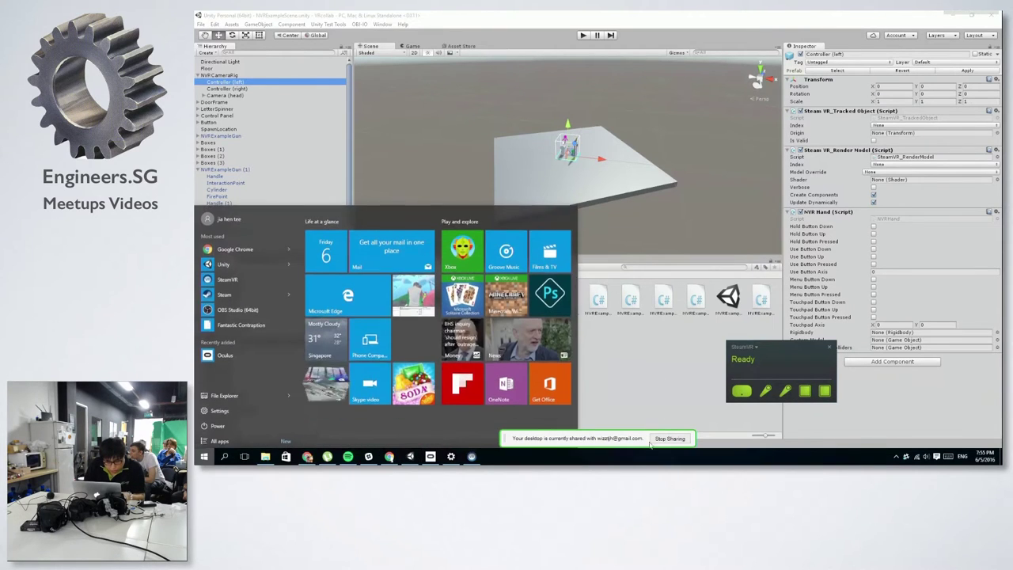
pyautogui.click(413, 155)
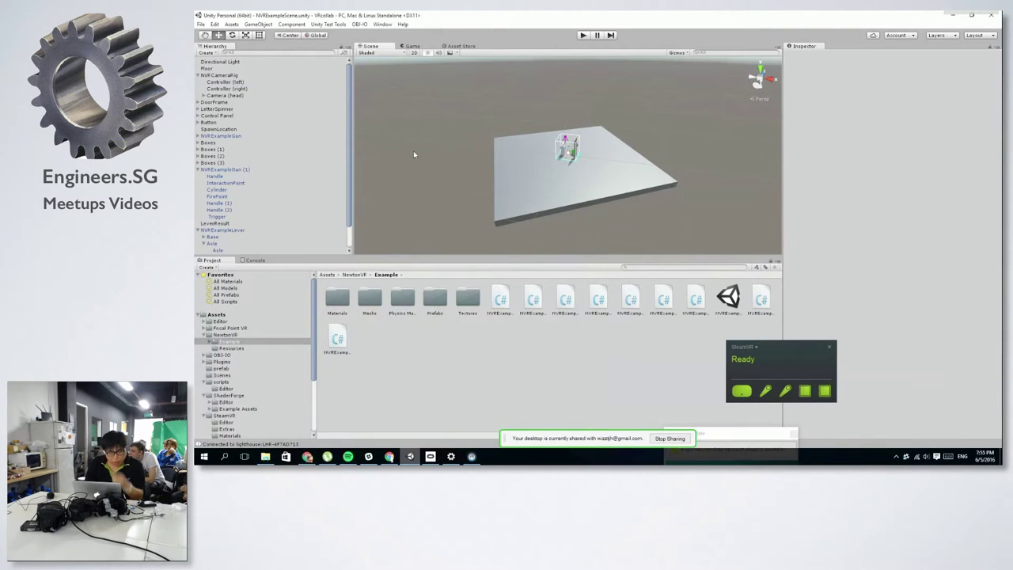
# Show the Focal Point VR folder and the NewtonVR scripts in the Project panel
pyautogui.scroll(-3, 296, 342)
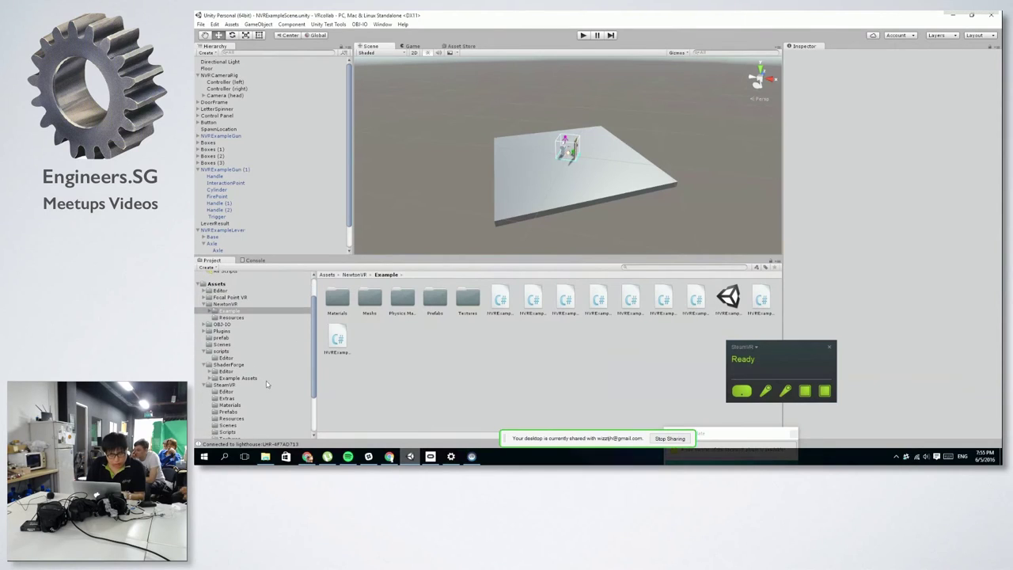
pyautogui.click(234, 298)
pyautogui.click(225, 304)
# Bring the Chrome window with Gmail to the front
pyautogui.press('super+Tab')
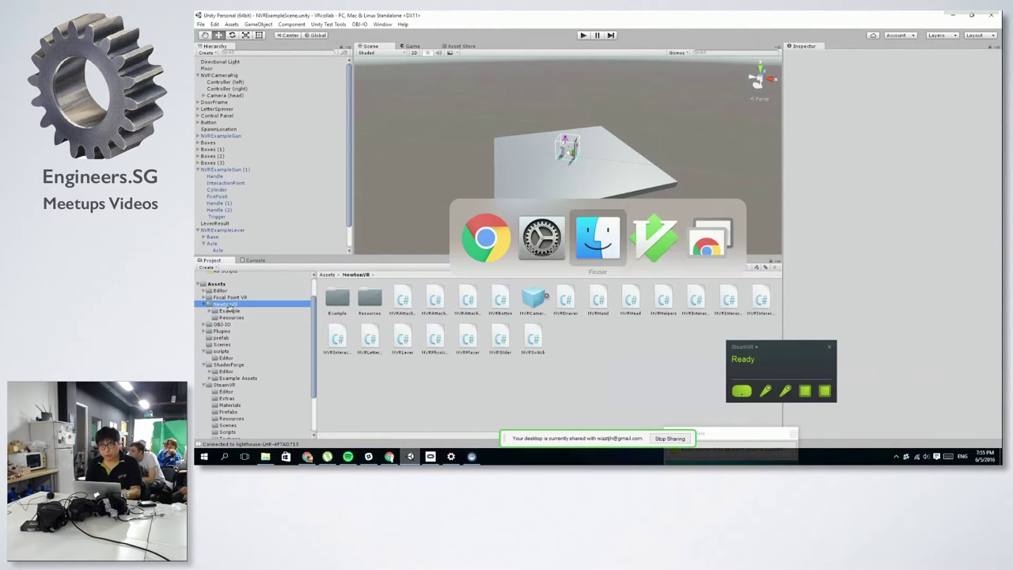
pyautogui.press('super')
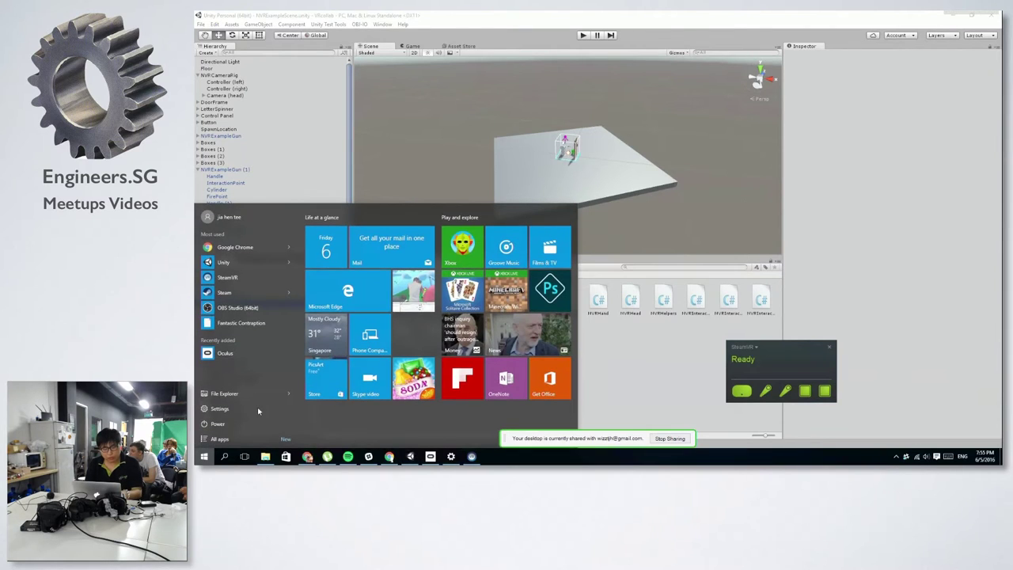
pyautogui.click(388, 456)
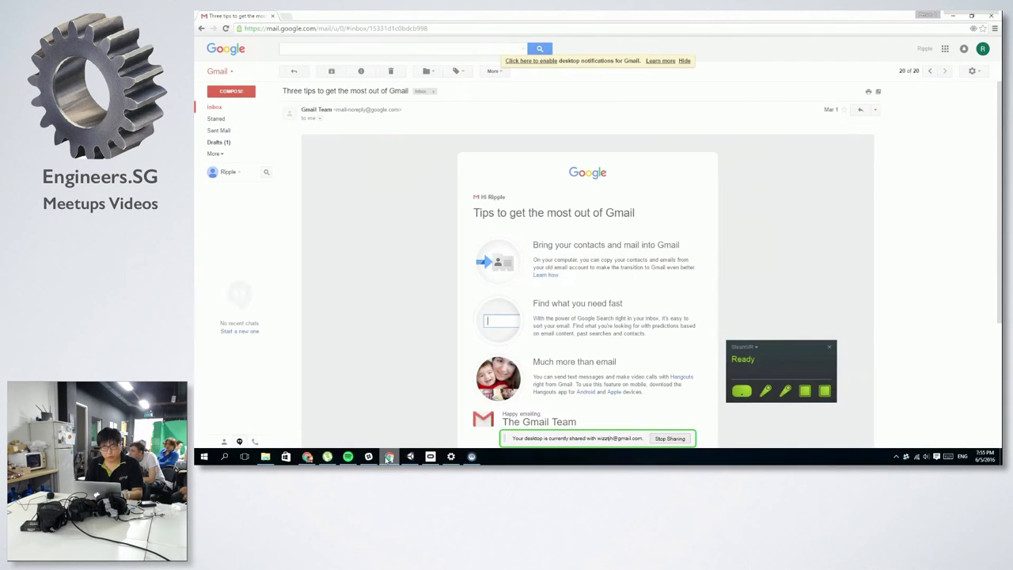
pyautogui.hotkey('alt', 'Tab')
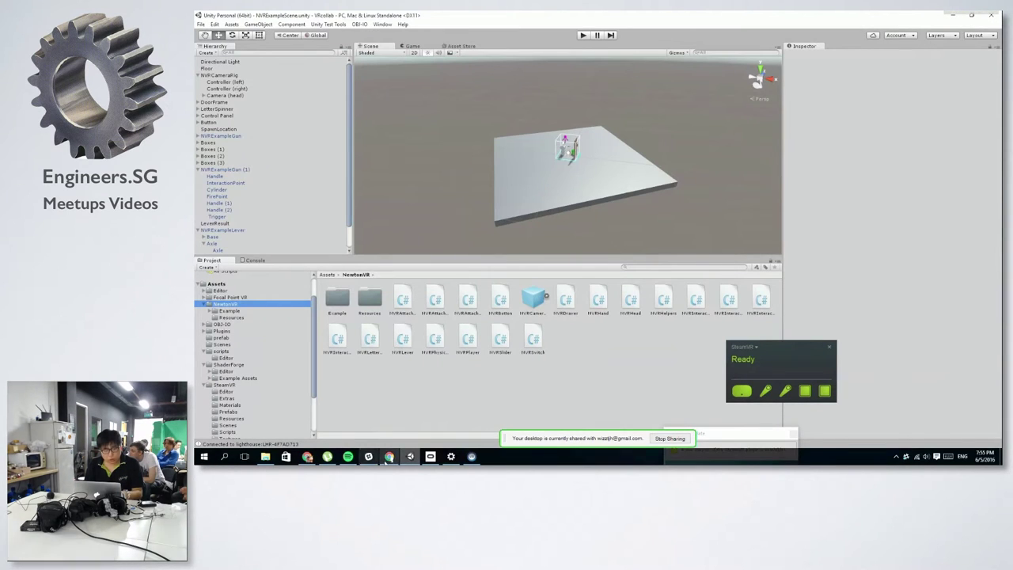
pyautogui.click(388, 456)
pyautogui.moveTo(265, 456)
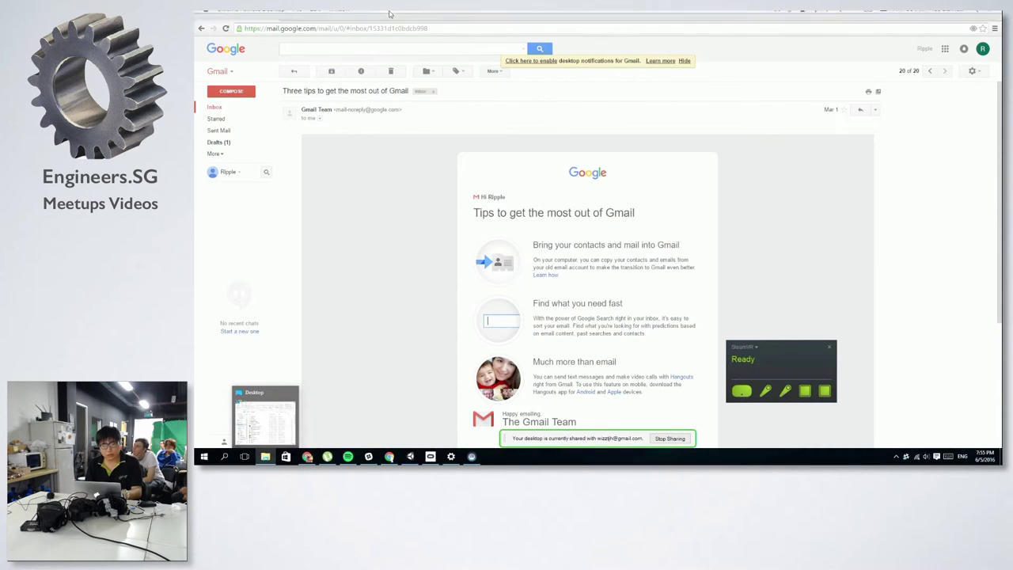
# In a new tab, search Google for FOCUSPOINTVR, then correct the query to FOCAL POINT VR
pyautogui.click(286, 17)
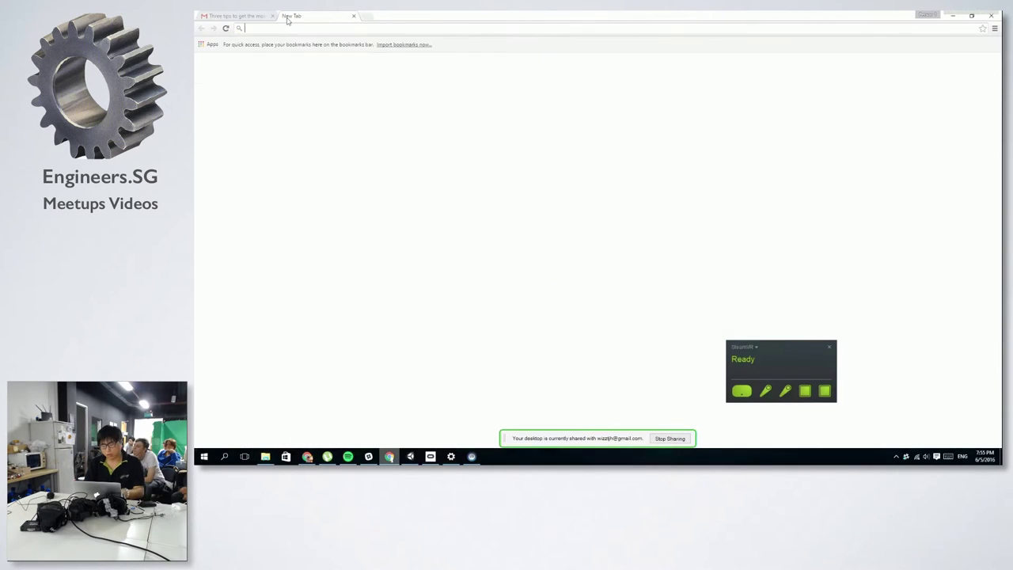
pyautogui.write('FOCUSPOINTVR')
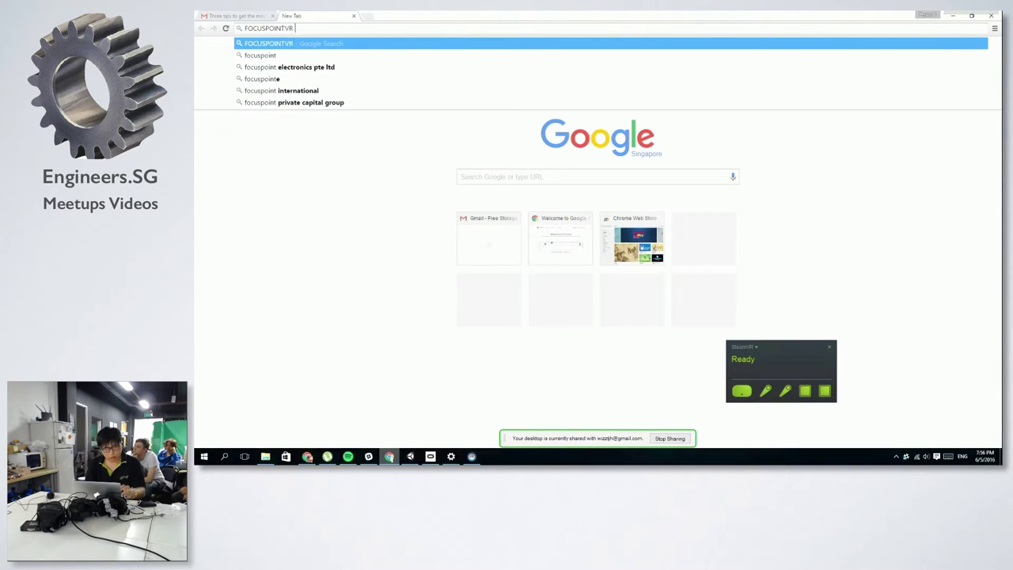
pyautogui.press('Return')
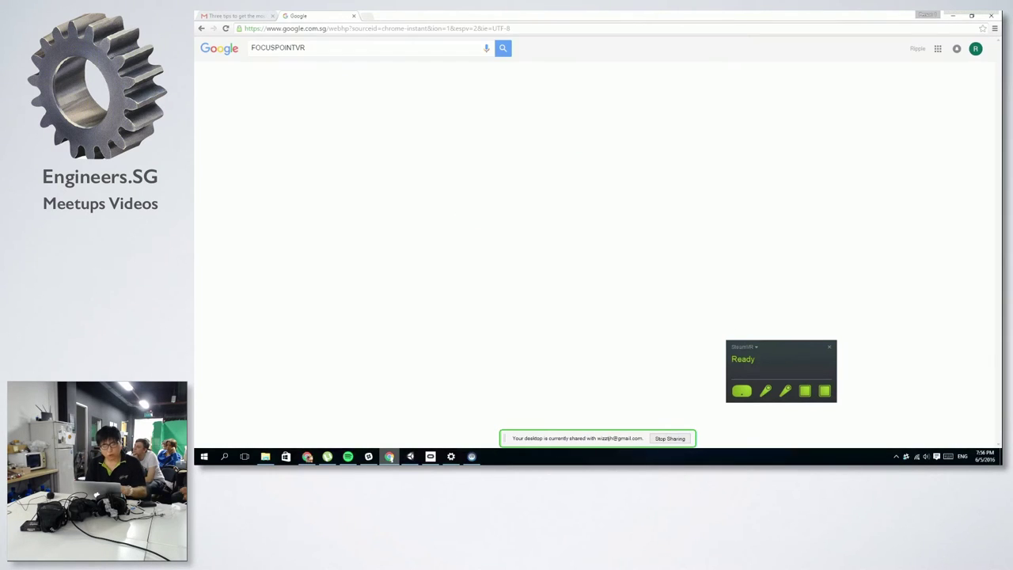
pyautogui.doubleClick(277, 48)
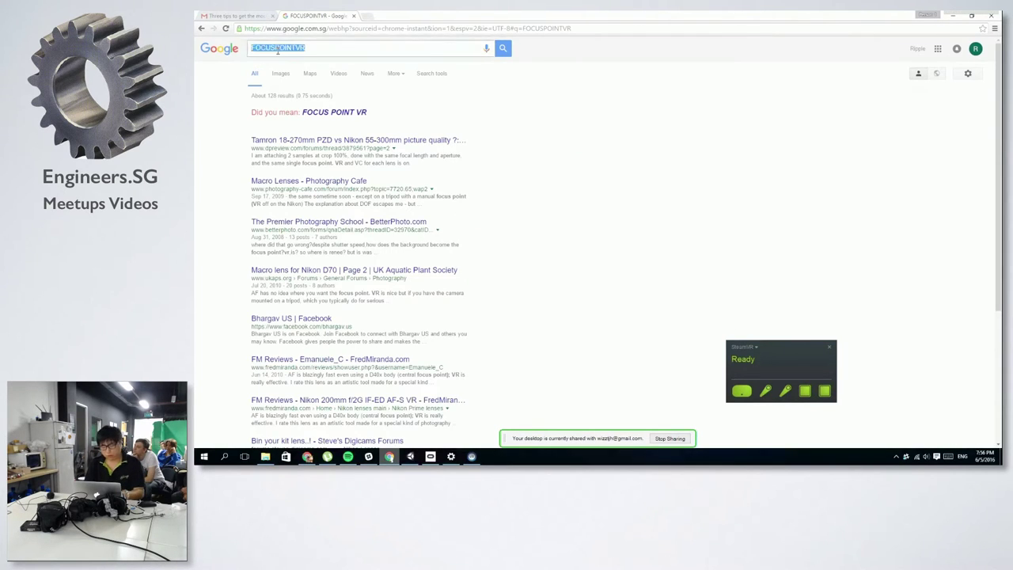
pyautogui.write('FOCAL POINT VR')
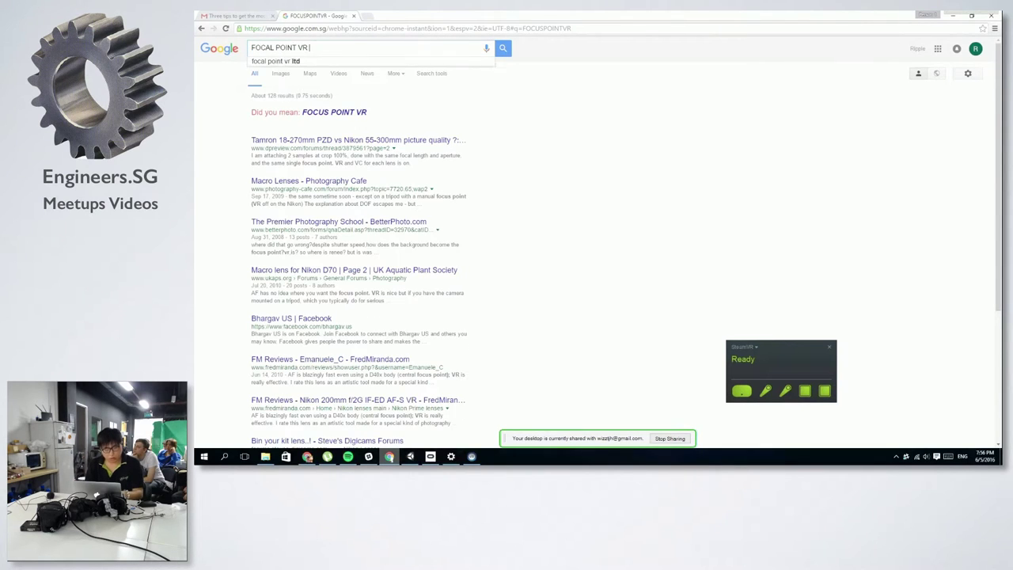
pyautogui.press('Return')
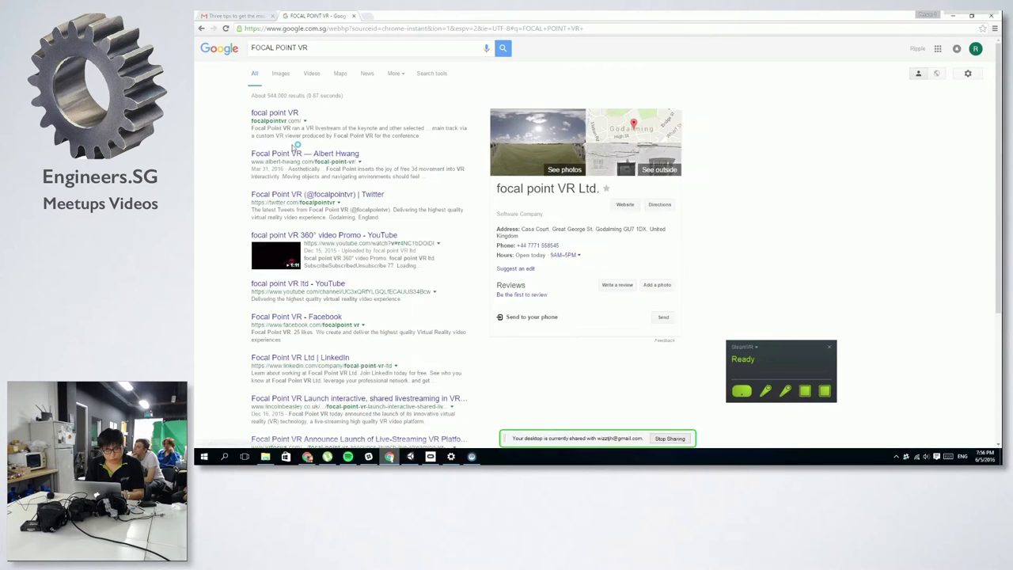
# Open the albert-hwang.com Focal Point VR result, play its promo video, and skip ahead to 0:44
pyautogui.click(295, 154)
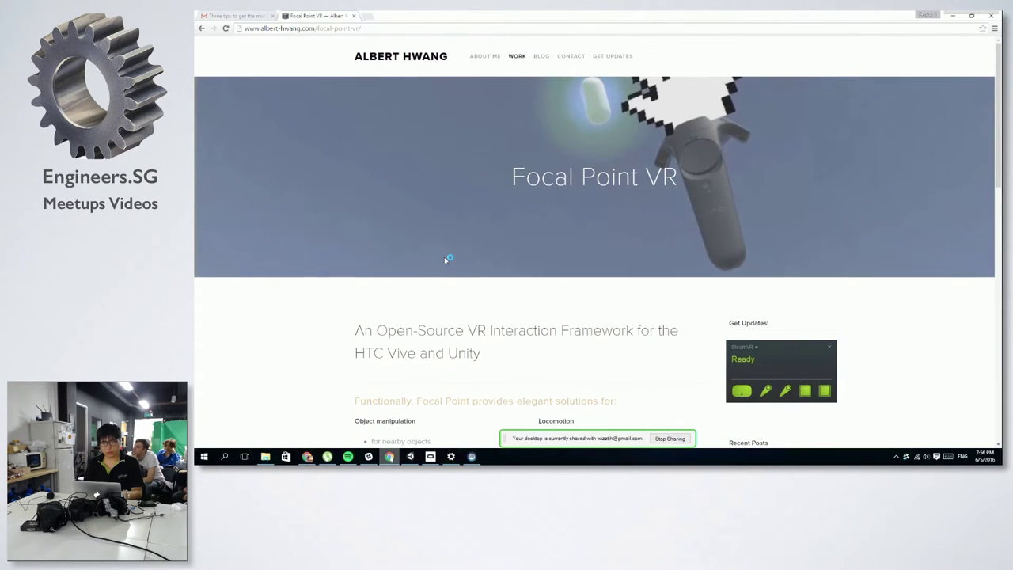
pyautogui.scroll(-5, 453, 250)
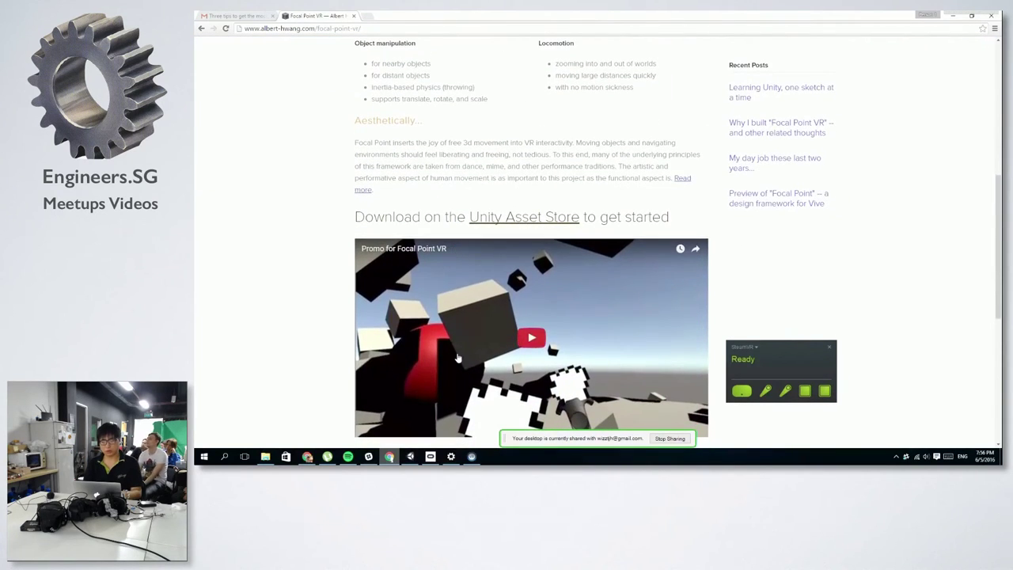
pyautogui.click(457, 358)
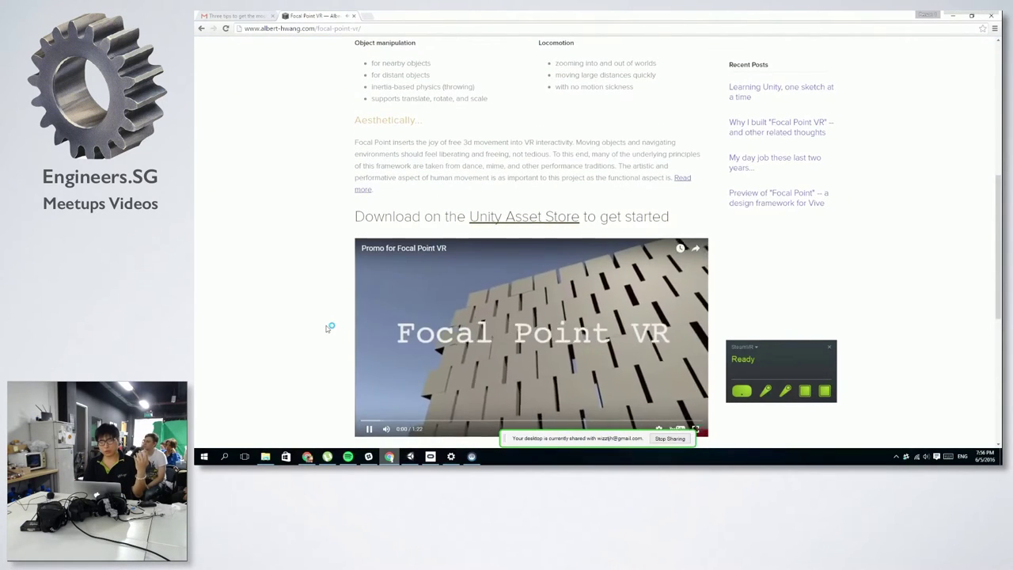
pyautogui.click(439, 417)
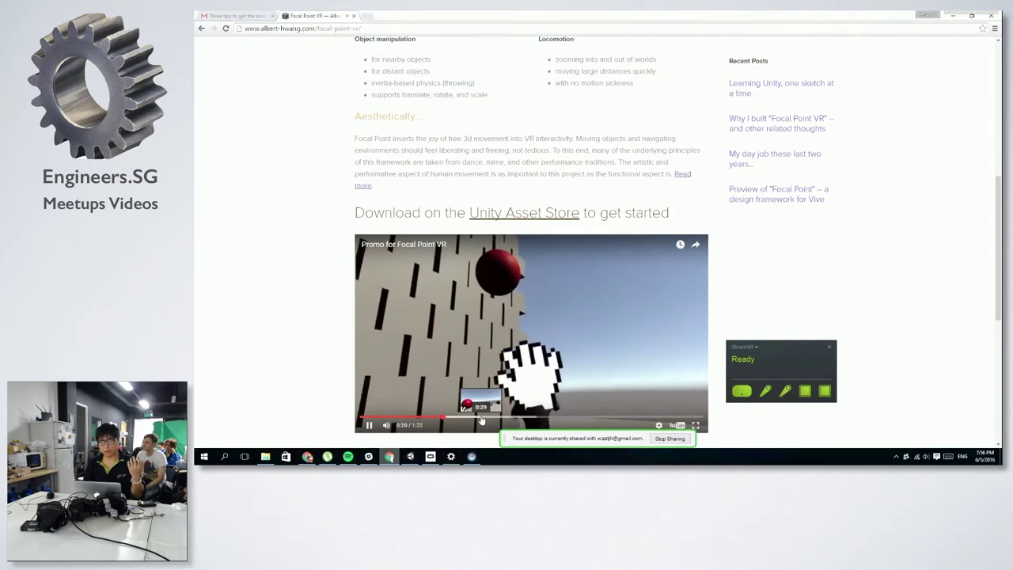
pyautogui.moveTo(483, 418); pyautogui.dragTo(545, 419)
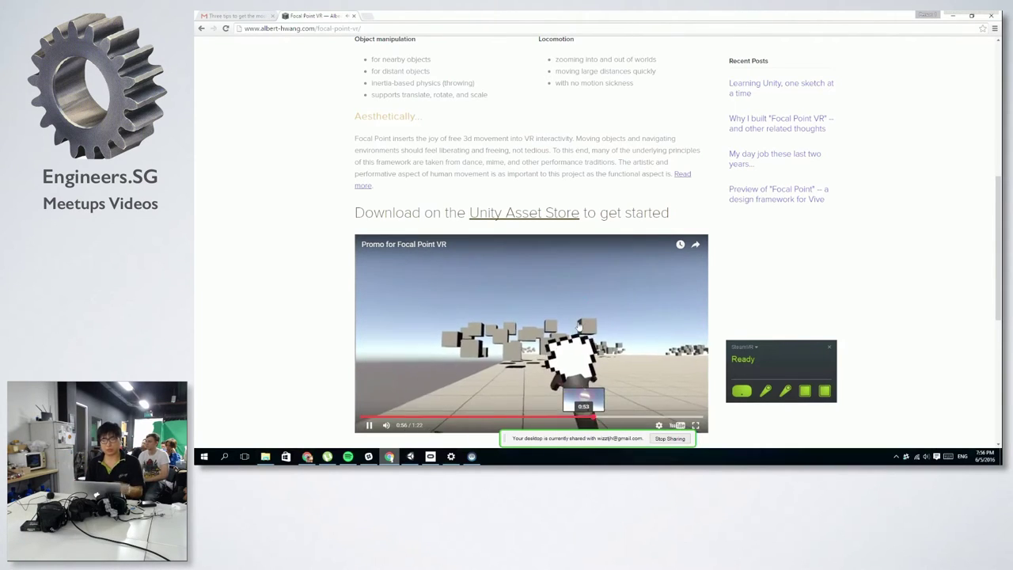
# Pause the promo video at 0:57 and return to the Unity editor
pyautogui.click(560, 314)
pyautogui.press('super+Tab')
pyautogui.press('super+Tab')
pyautogui.press('super+Tab')
pyautogui.press('super+shift+Tab')
pyautogui.press('super+shift+Tab')
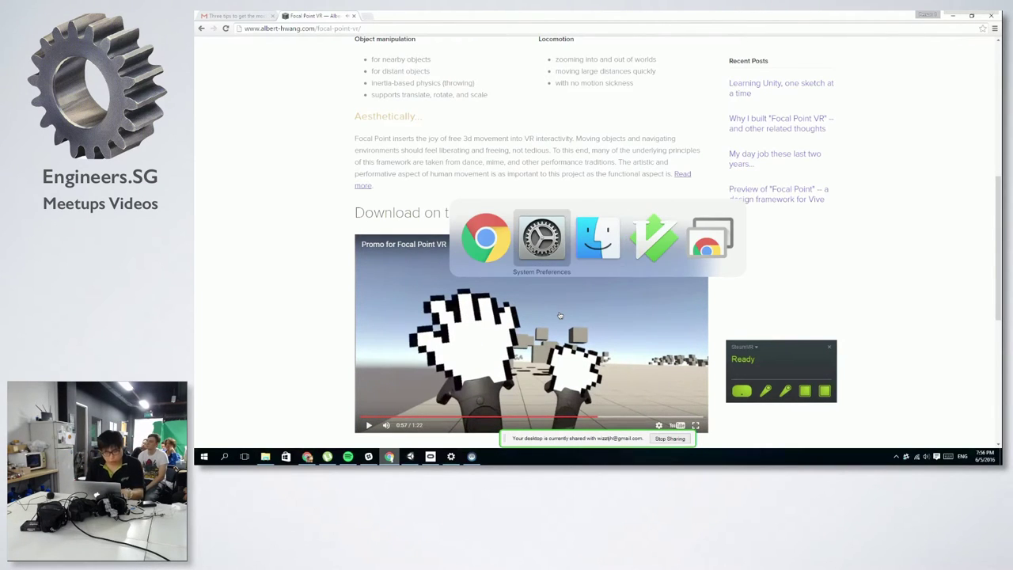
pyautogui.press('super')
pyautogui.hotkey('alt', 'Tab')
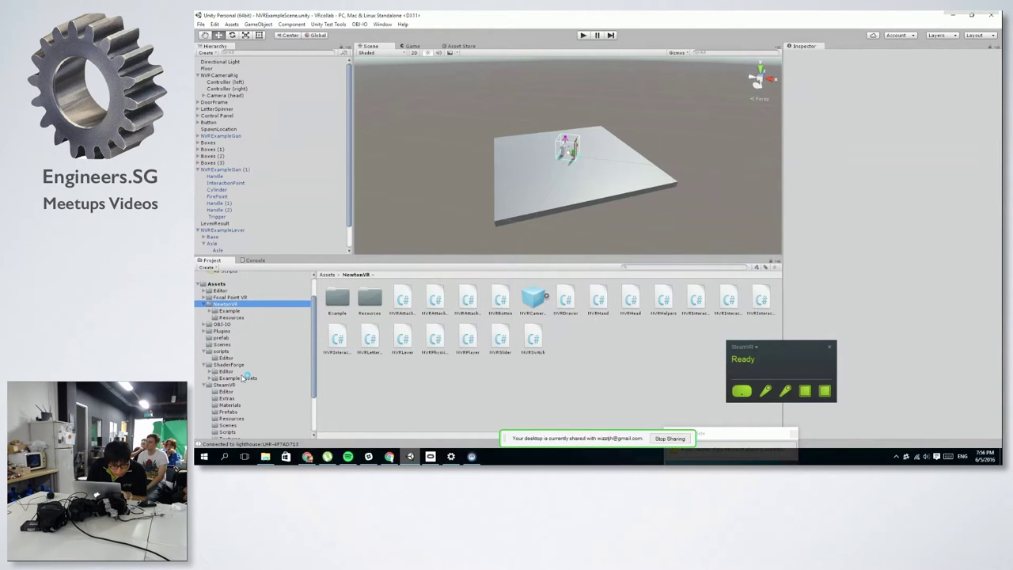
# Open the 'Demo 4 - Moving in a World' scene from Focal Point VR's Demo 4 folder
pyautogui.scroll(-2, 244, 377)
pyautogui.scroll(-2, 244, 378)
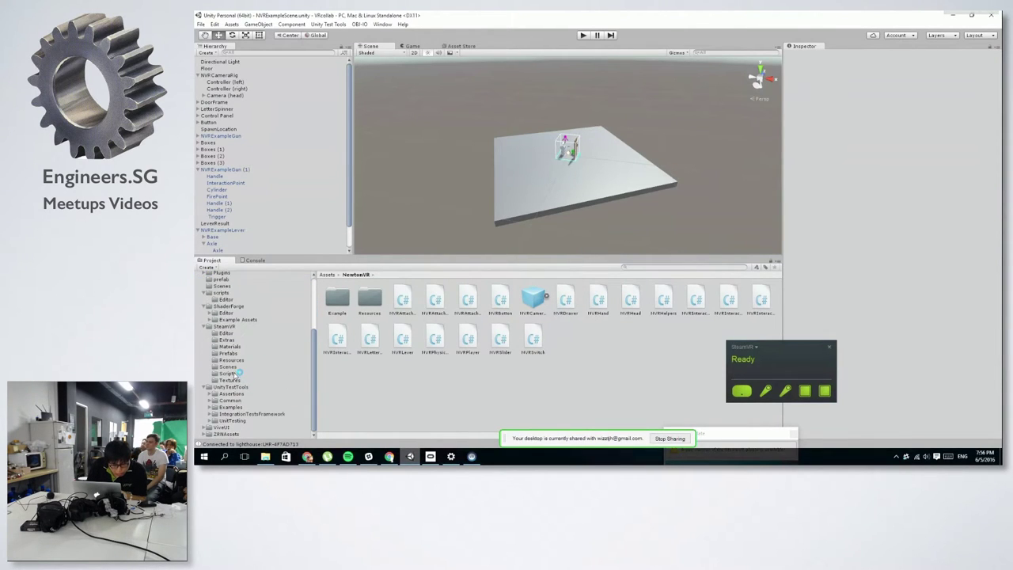
pyautogui.scroll(6, 232, 359)
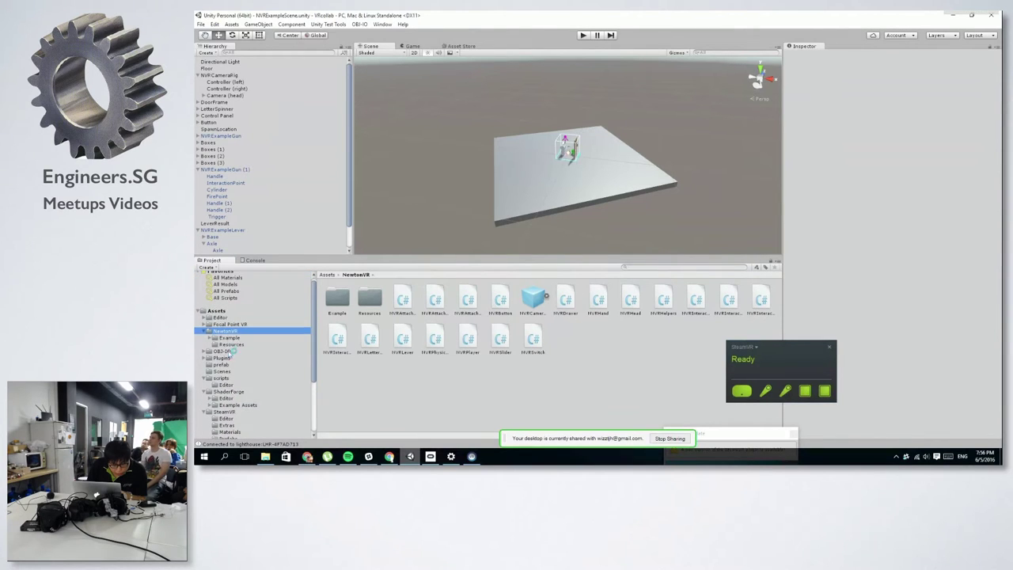
pyautogui.click(229, 324)
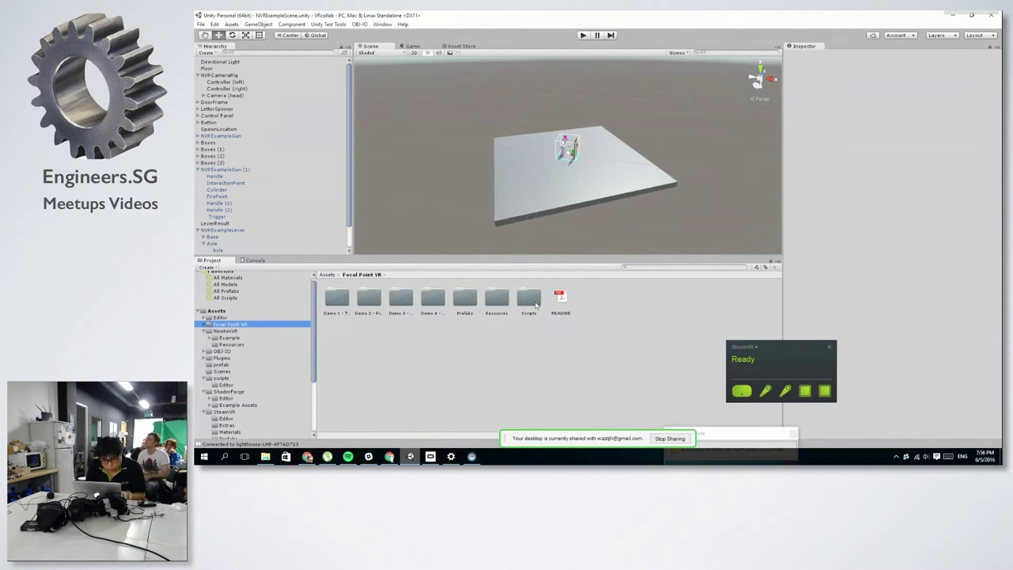
pyautogui.click(427, 300)
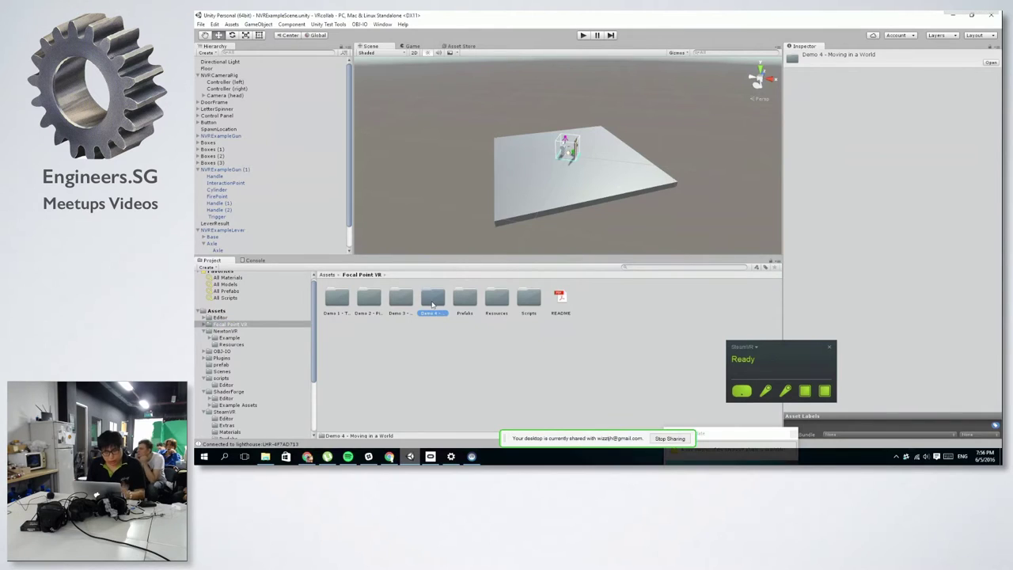
pyautogui.doubleClick(432, 303)
pyautogui.doubleClick(339, 298)
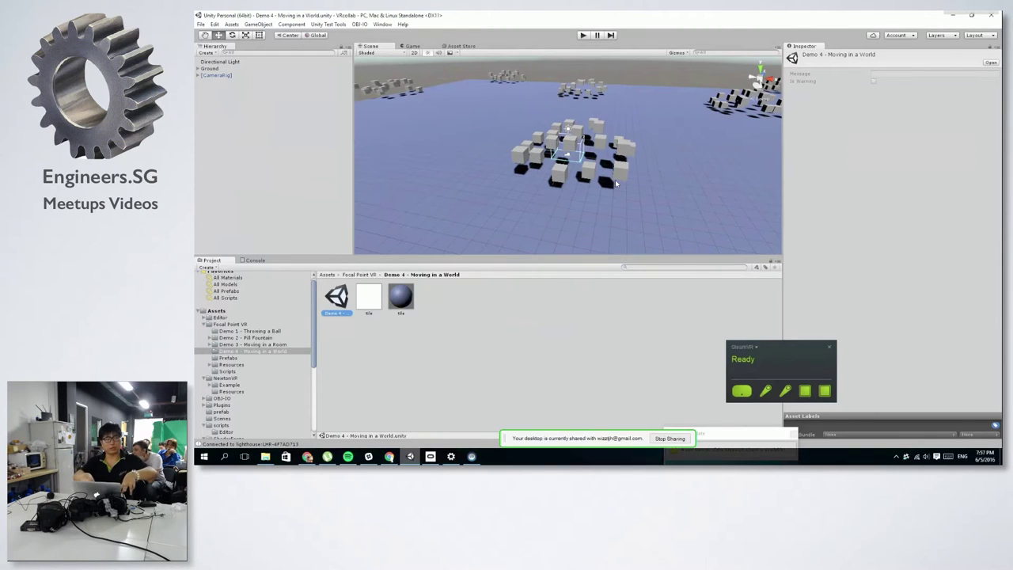
pyautogui.click(584, 35)
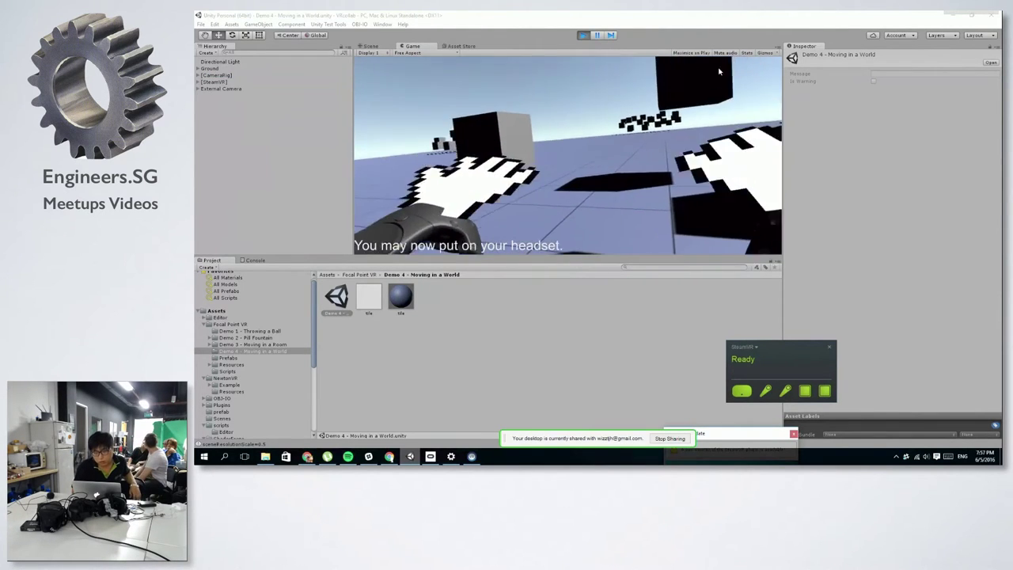
pyautogui.click(584, 34)
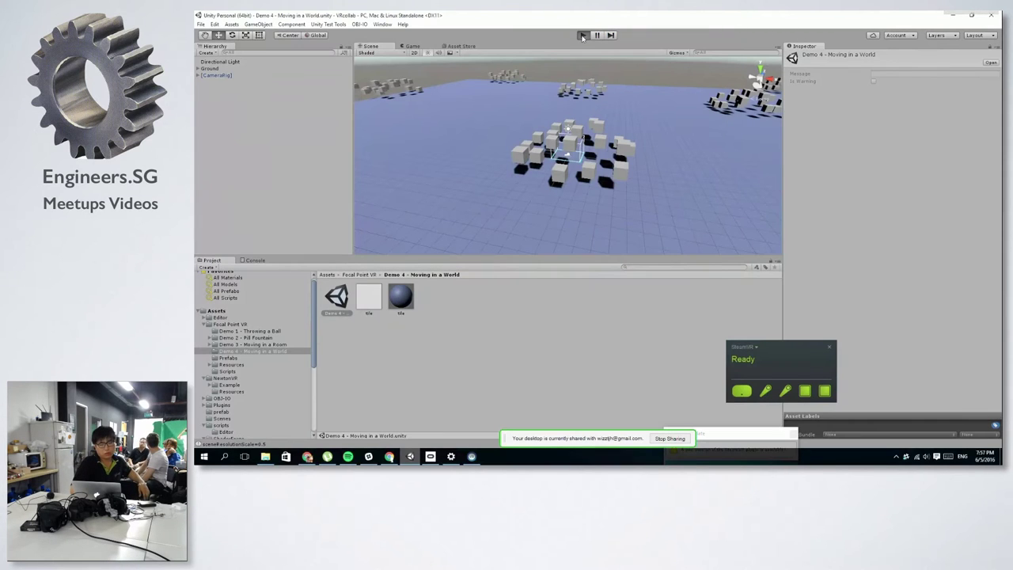
pyautogui.click(582, 36)
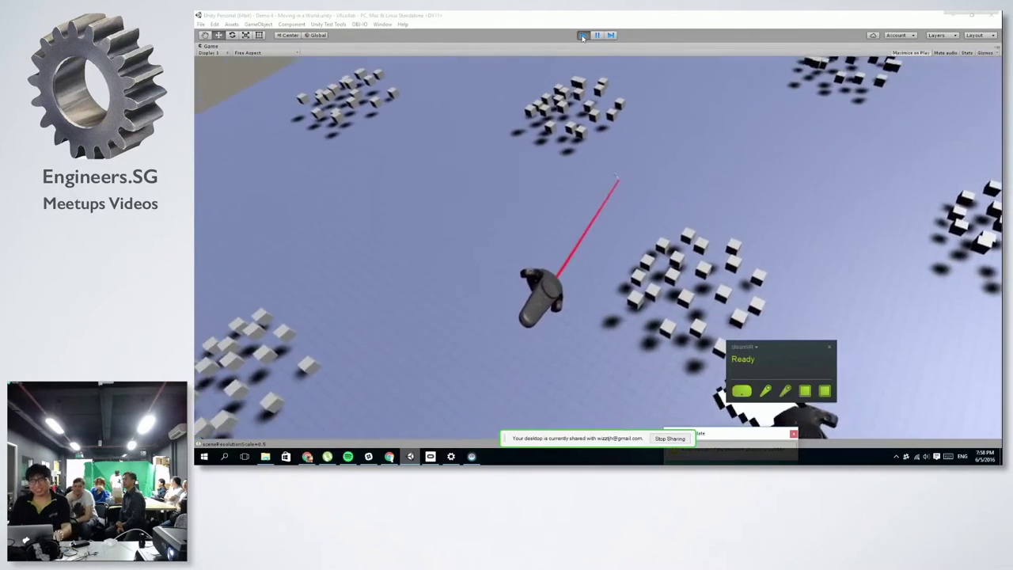
pyautogui.click(583, 36)
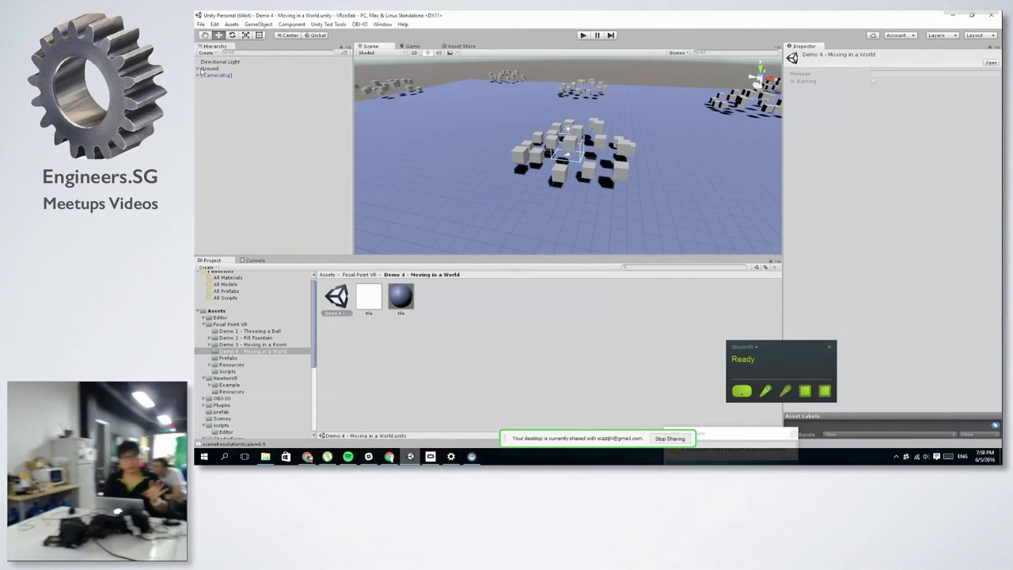
# Expand [CameraRig] and lower Ground's Rotation Inertia Threshold to -4.66
pyautogui.click(197, 69)
pyautogui.click(197, 69)
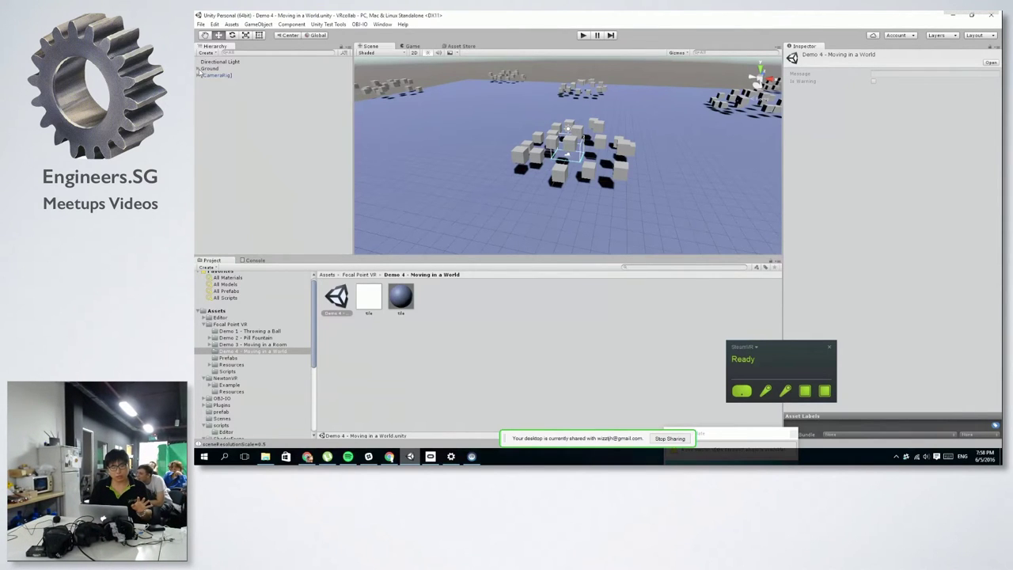
pyautogui.click(197, 76)
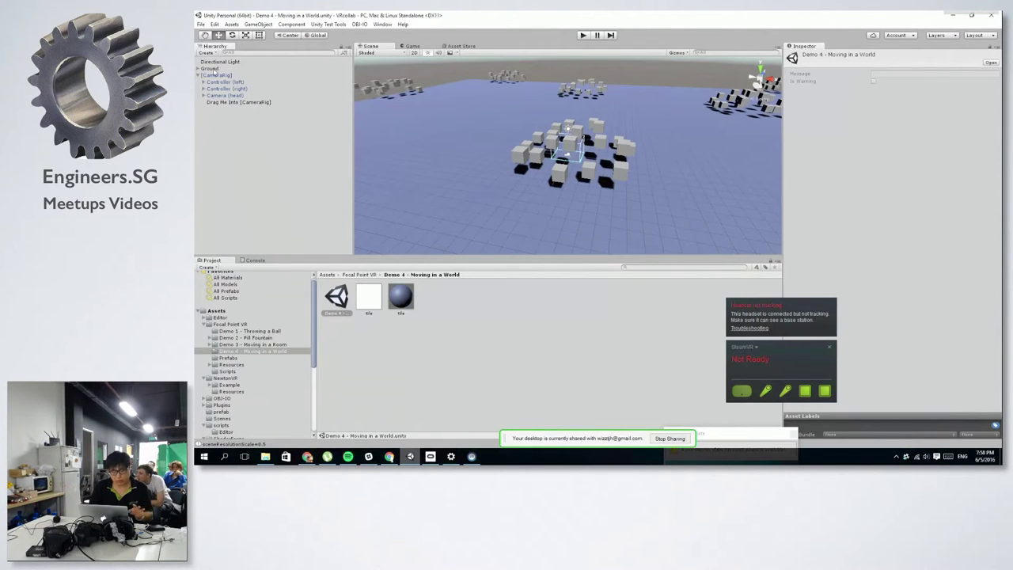
pyautogui.click(212, 68)
pyautogui.moveTo(815, 296); pyautogui.dragTo(660, 304)
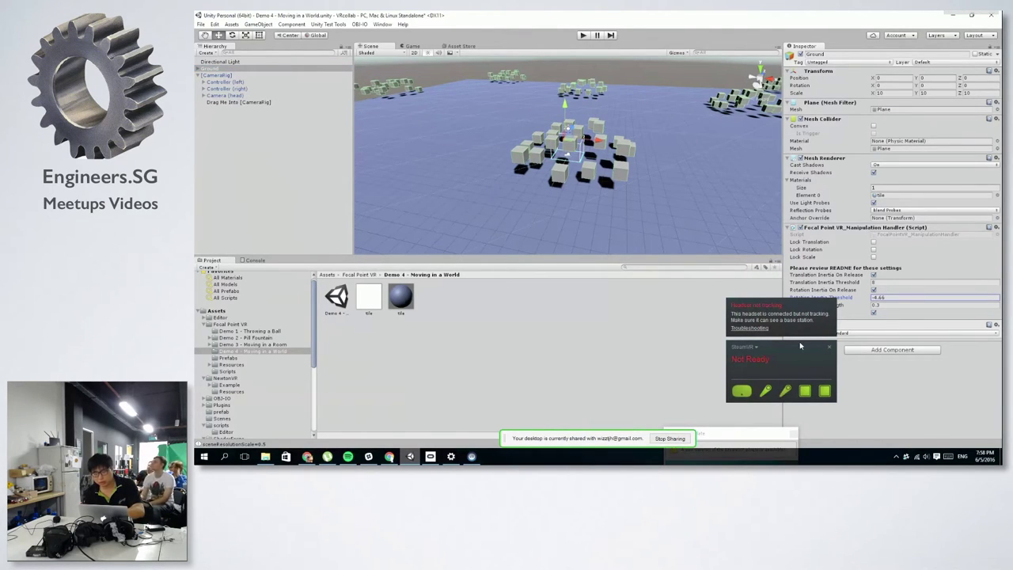
pyautogui.moveTo(775, 347); pyautogui.dragTo(616, 352)
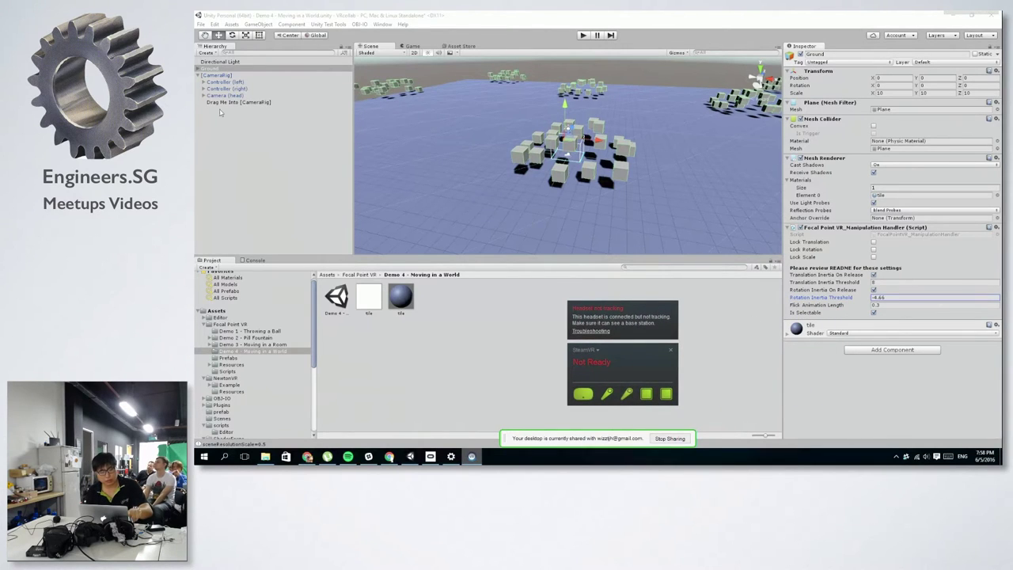
# Inspect the left and right controllers, the Drag Me Into [CameraRig] object, then Ground again
pyautogui.click(221, 82)
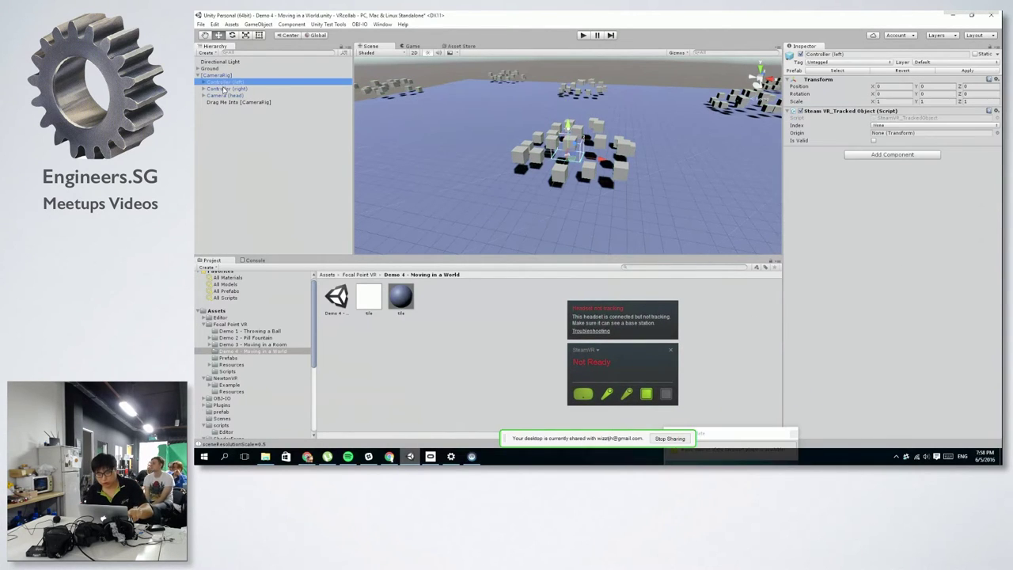
pyautogui.click(224, 89)
pyautogui.click(238, 103)
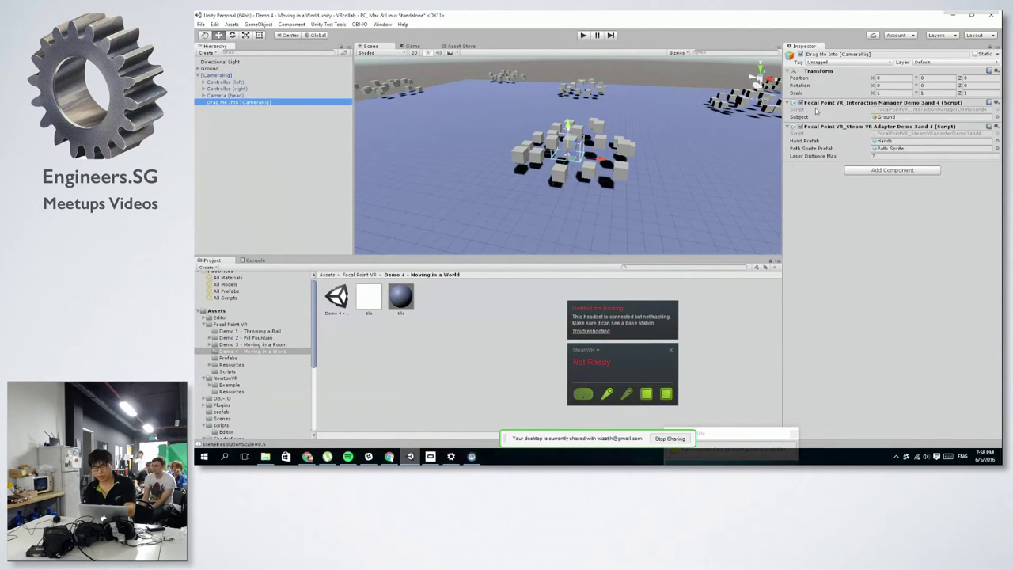
pyautogui.click(236, 69)
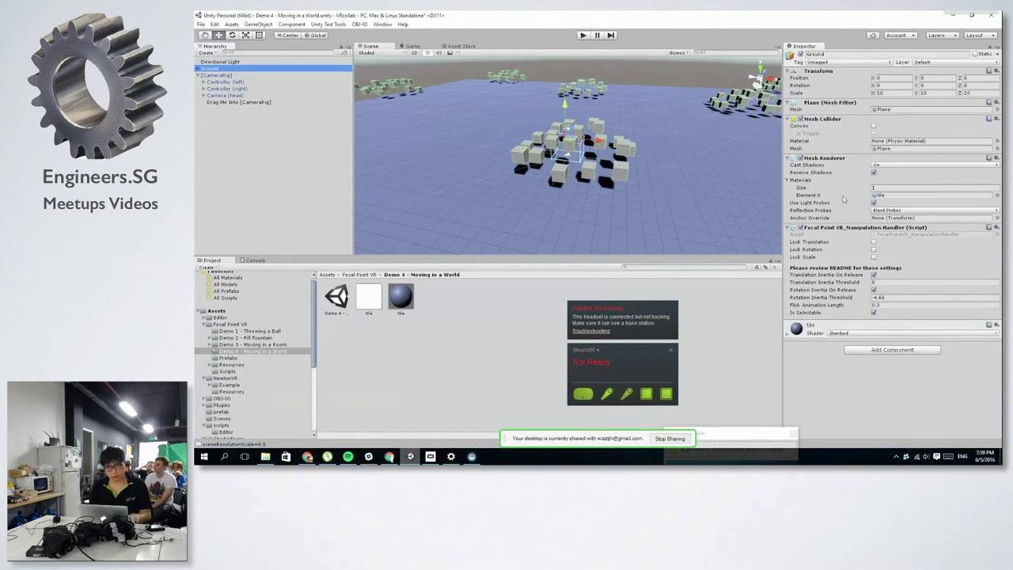
# Switch from Unity back to the Focal Point VR web page in Chrome
pyautogui.press('super+Tab')
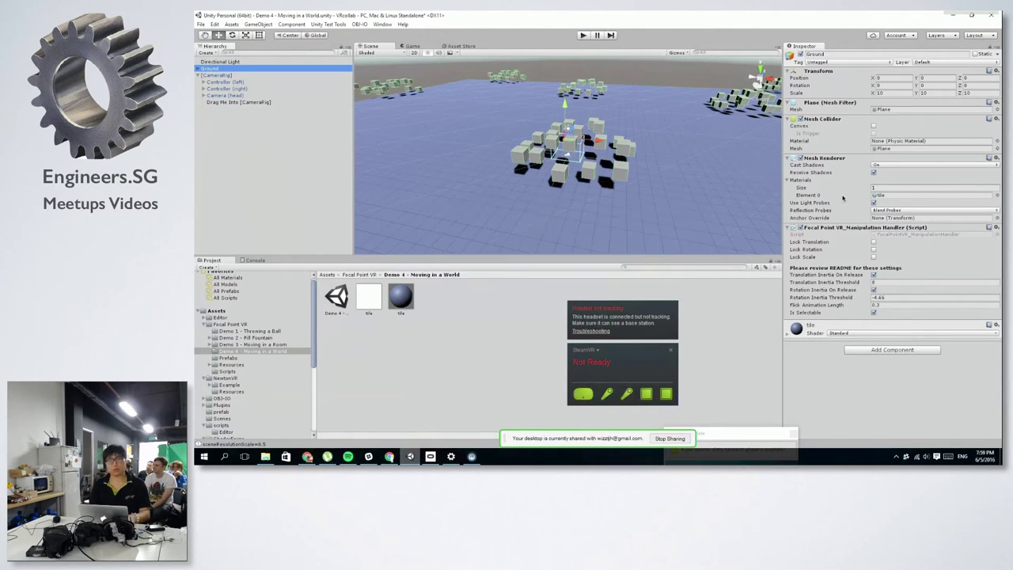
pyautogui.press('super')
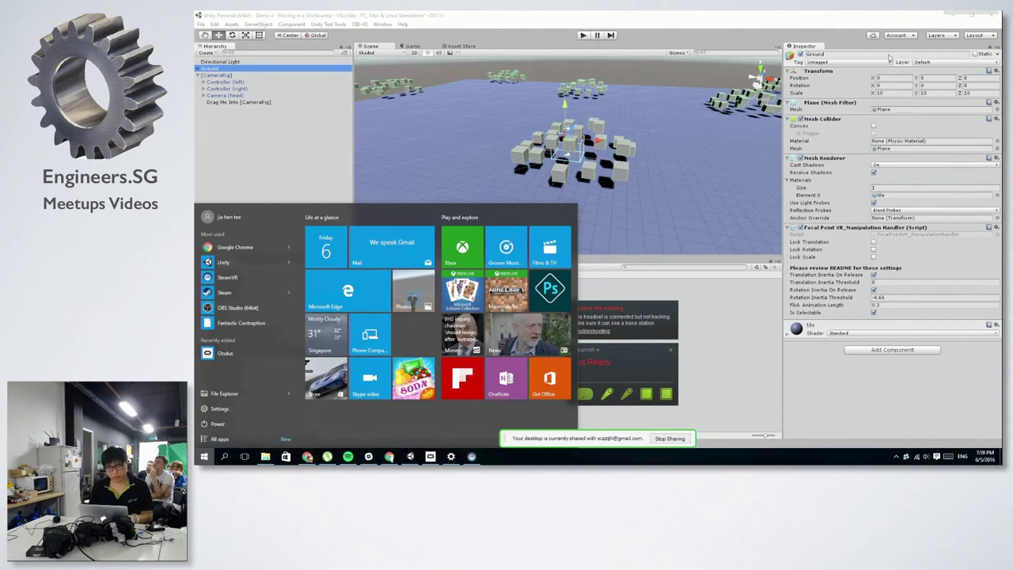
pyautogui.click(748, 145)
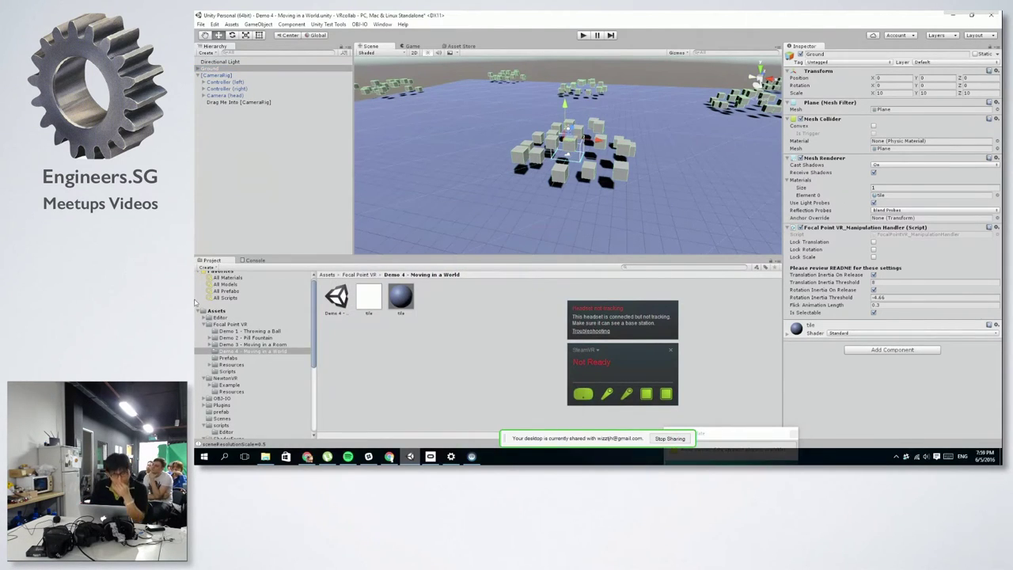
pyautogui.scroll(-6, 235, 354)
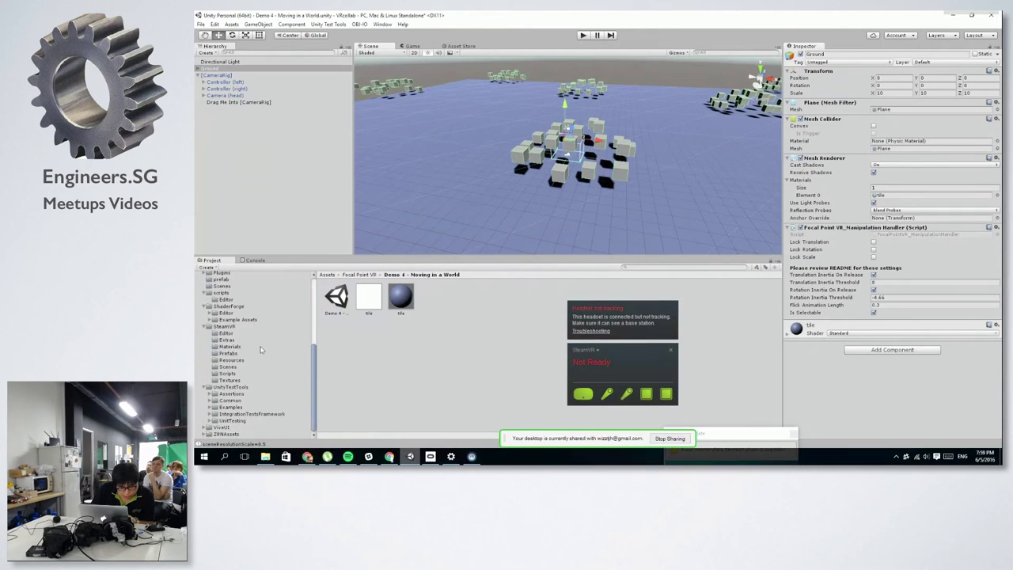
pyautogui.press('super+Tab')
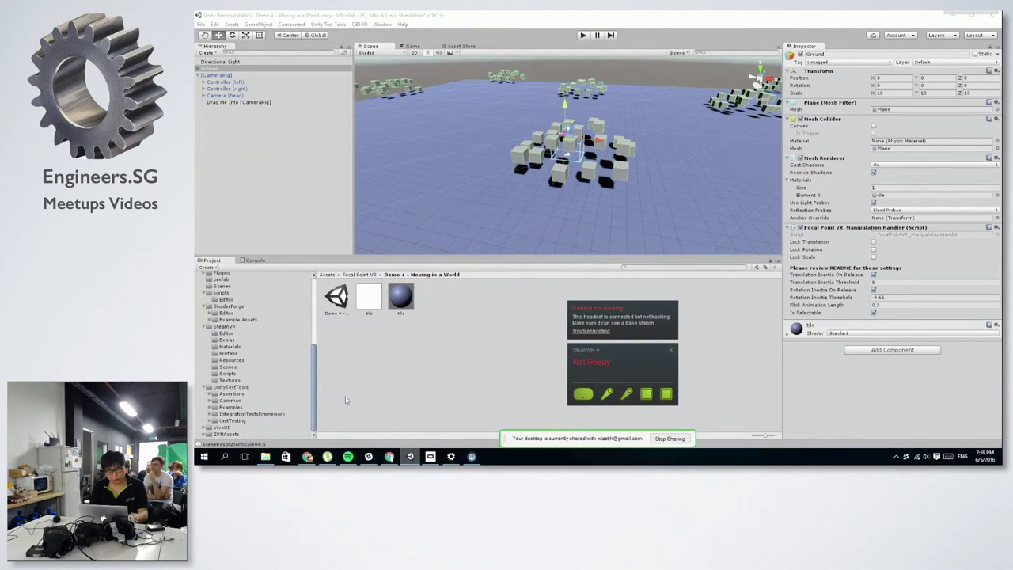
pyautogui.click(389, 456)
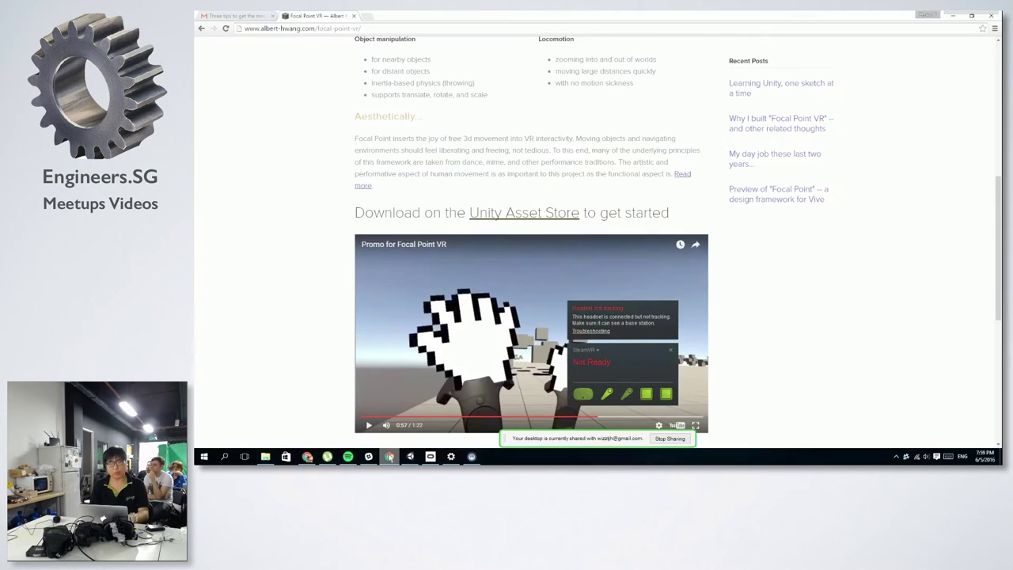
# Run a Google search for 'RIPMOTION' in a new browser tab
pyautogui.moveTo(265, 457)
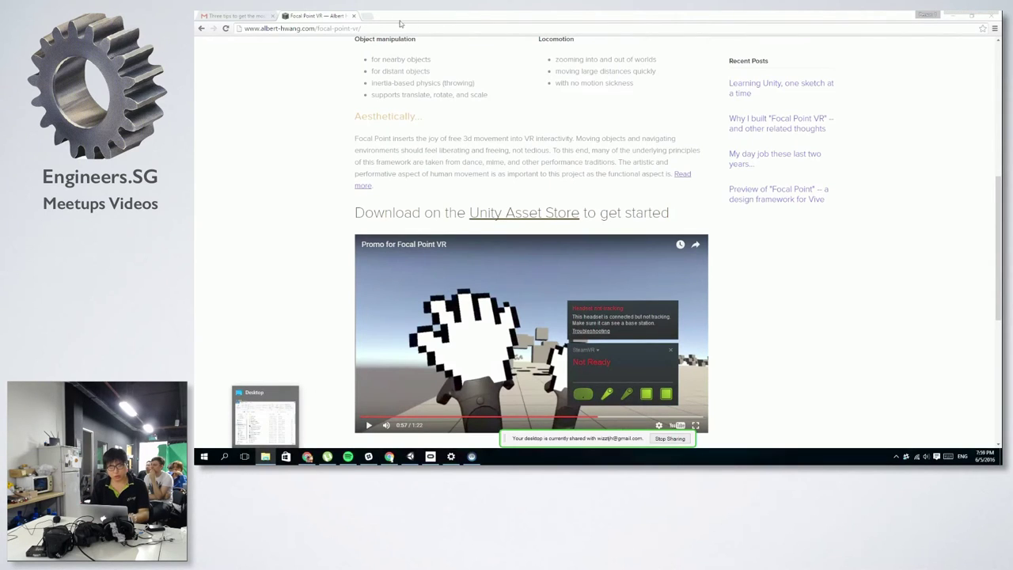
pyautogui.click(365, 16)
pyautogui.write('R')
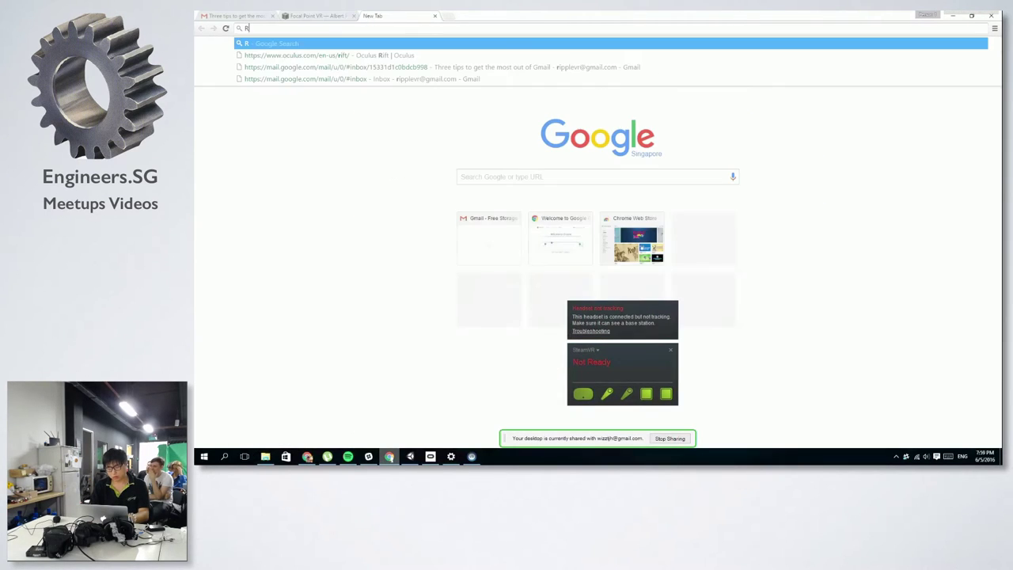
pyautogui.write('O')
pyautogui.press('BackSpace')
pyautogui.write('IP')
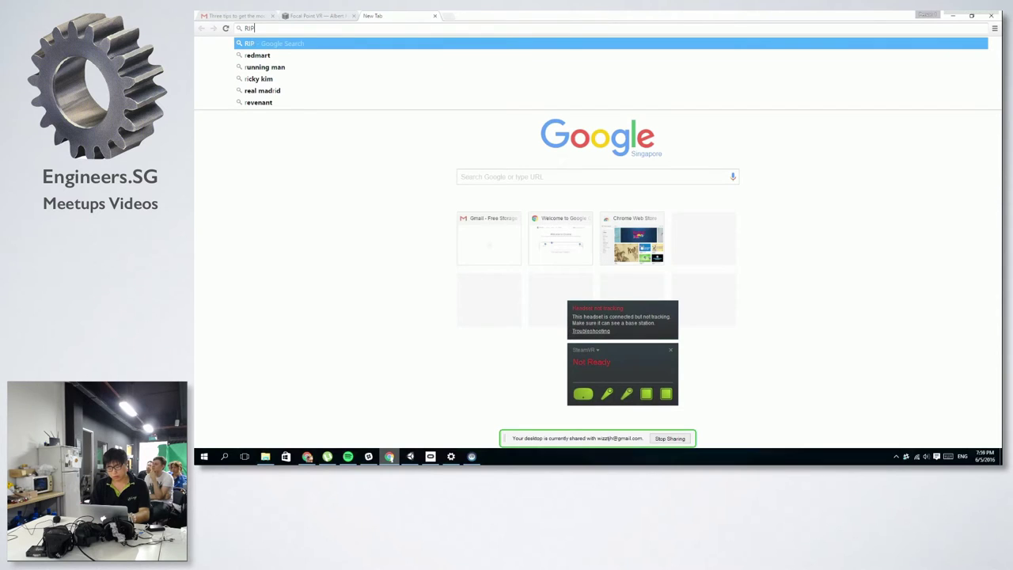
pyautogui.write('MOTION')
pyautogui.press('Return')
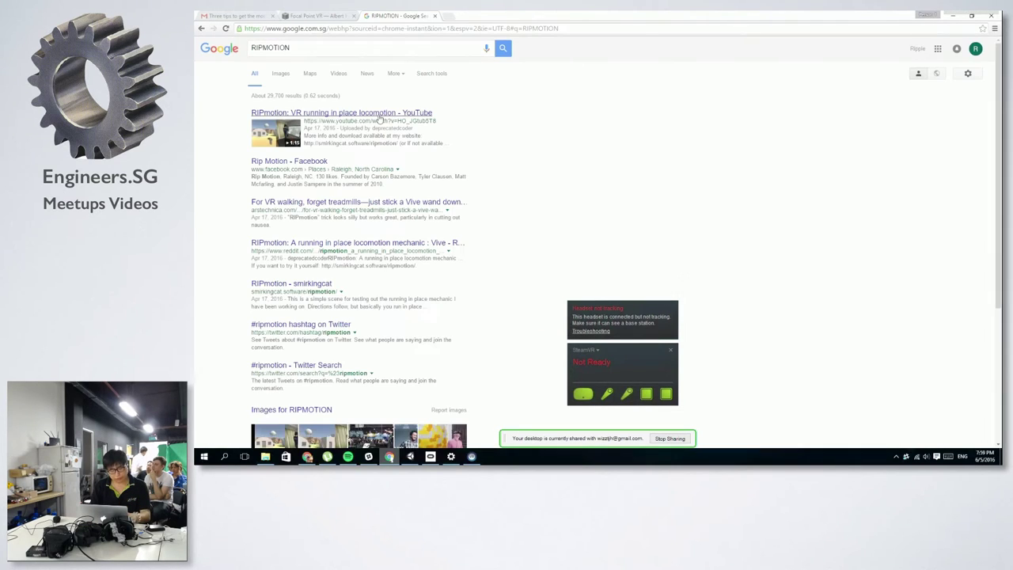
# Watch the RIPmotion running-in-place video fullscreen from 0:21, then exit full screen
pyautogui.click(379, 117)
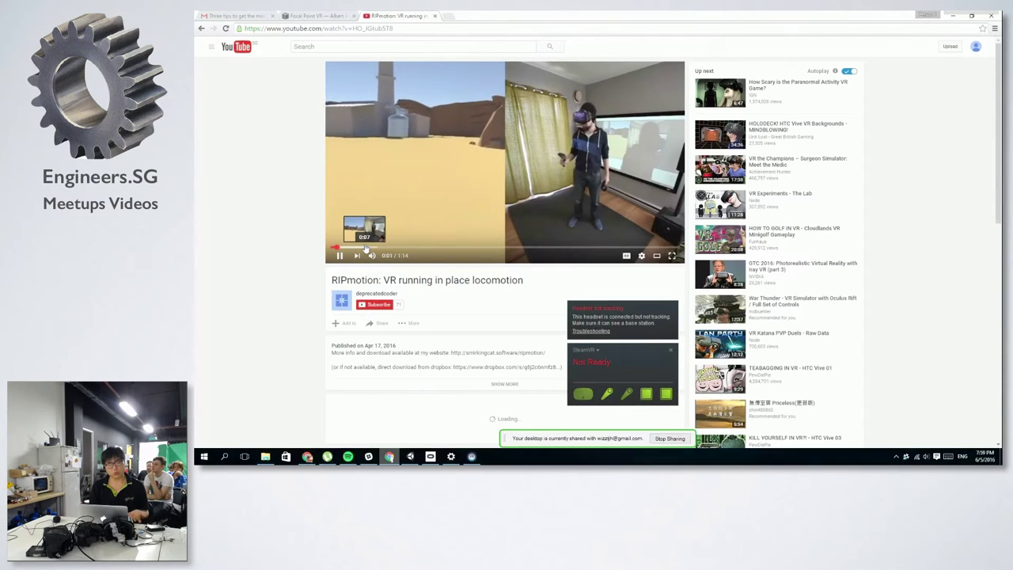
pyautogui.moveTo(359, 248); pyautogui.dragTo(480, 252)
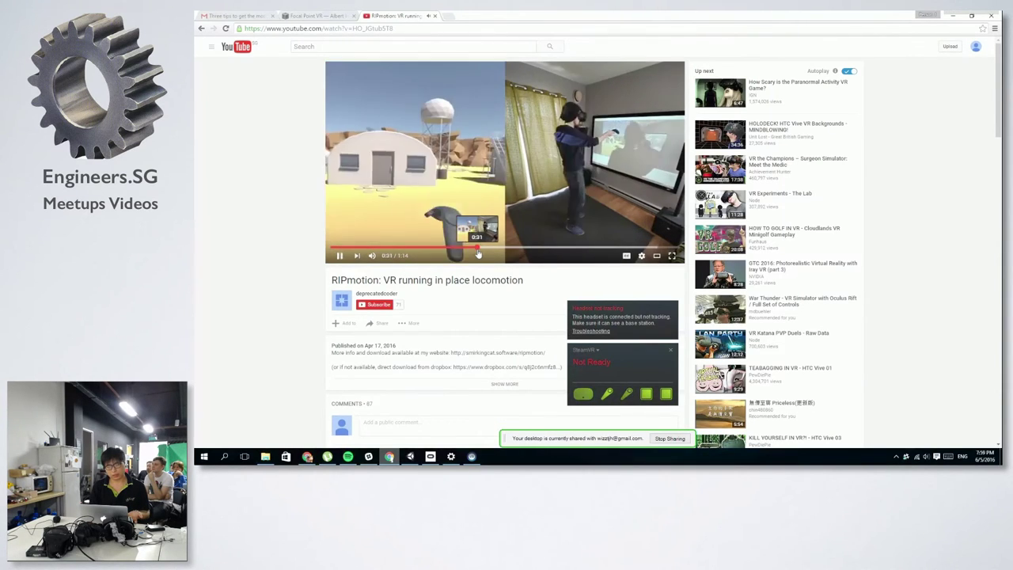
pyautogui.press('F11')
pyautogui.doubleClick(568, 208)
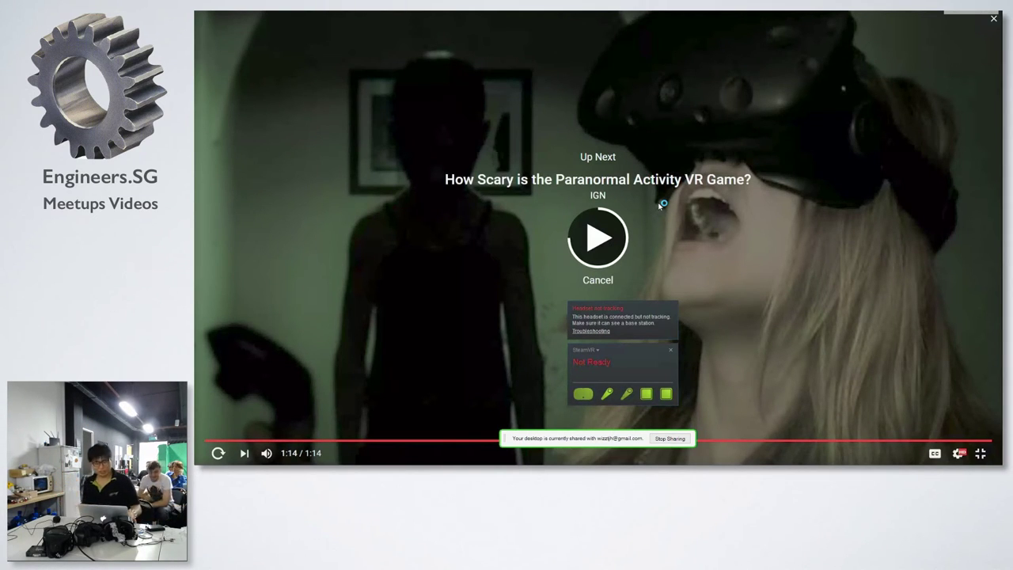
pyautogui.press('Escape')
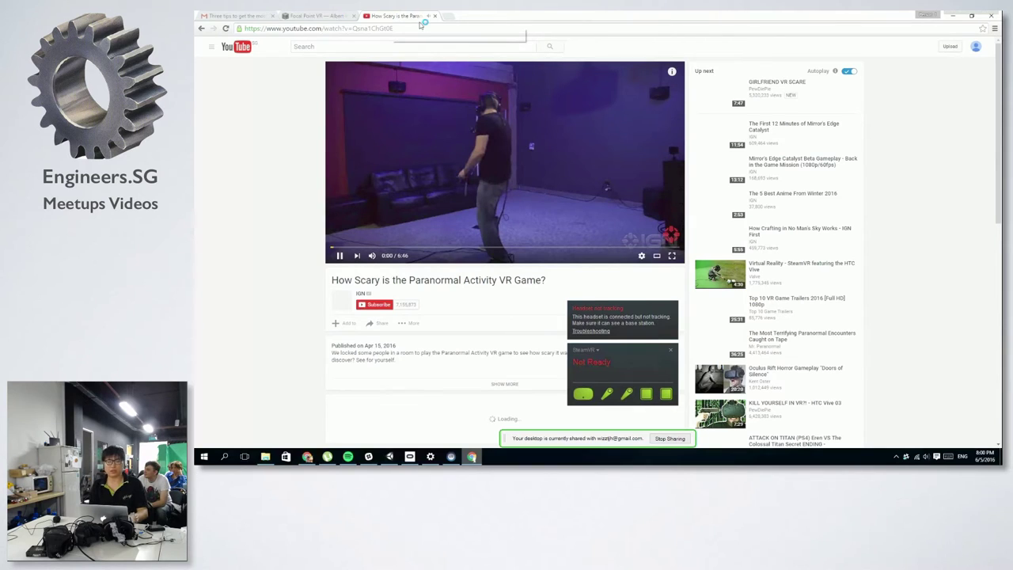
# Close the Paranormal Activity YouTube tab and bring the Unity editor back to front
pyautogui.hotkey('ctrl', 'shift', 'Tab')
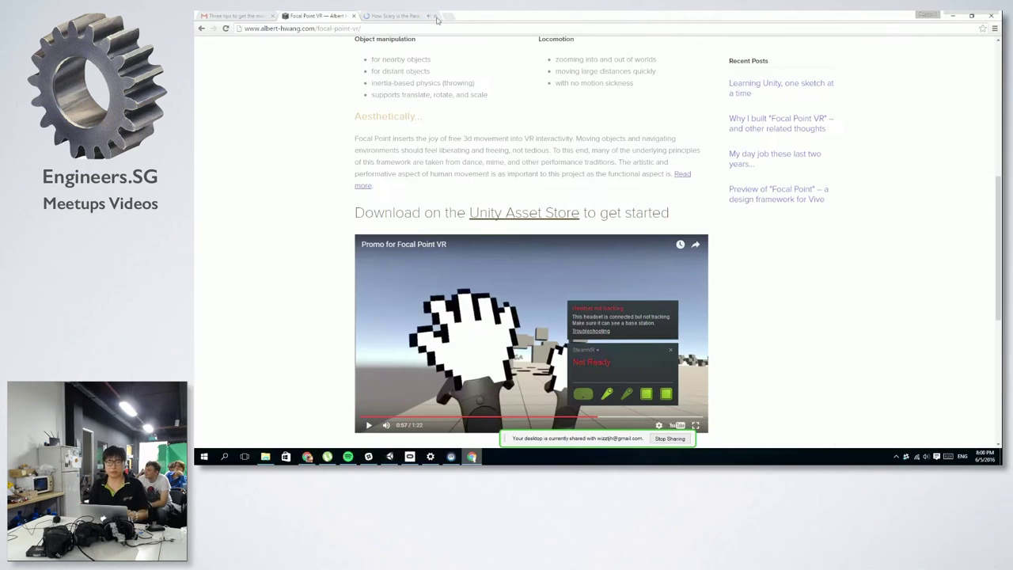
pyautogui.click(435, 16)
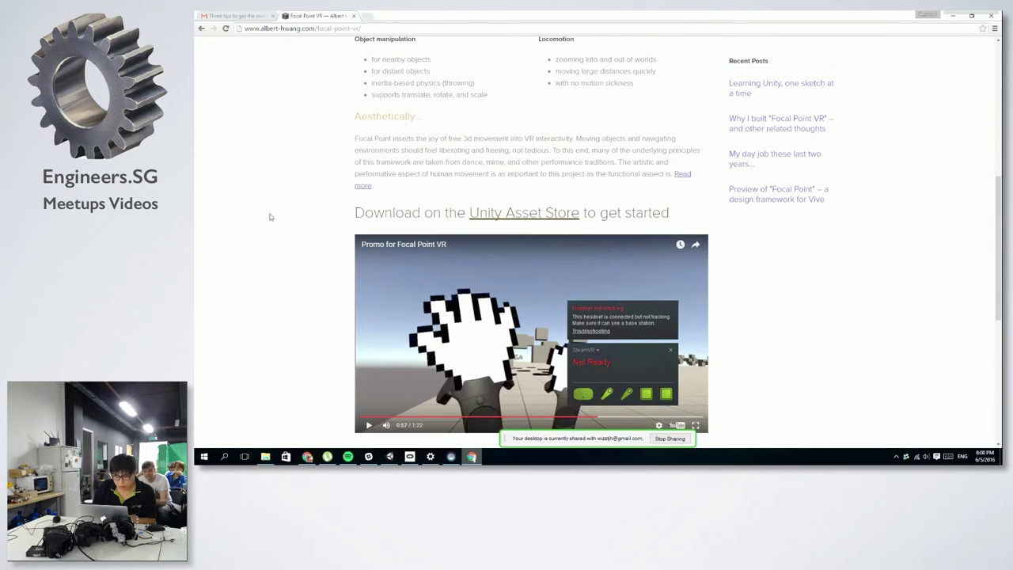
pyautogui.press('super+Tab')
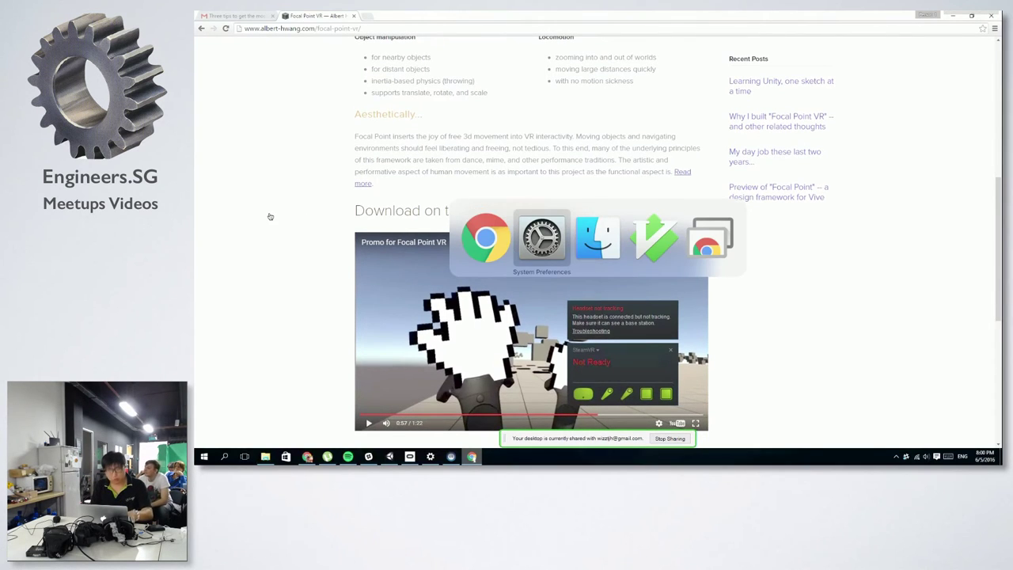
pyautogui.press('super')
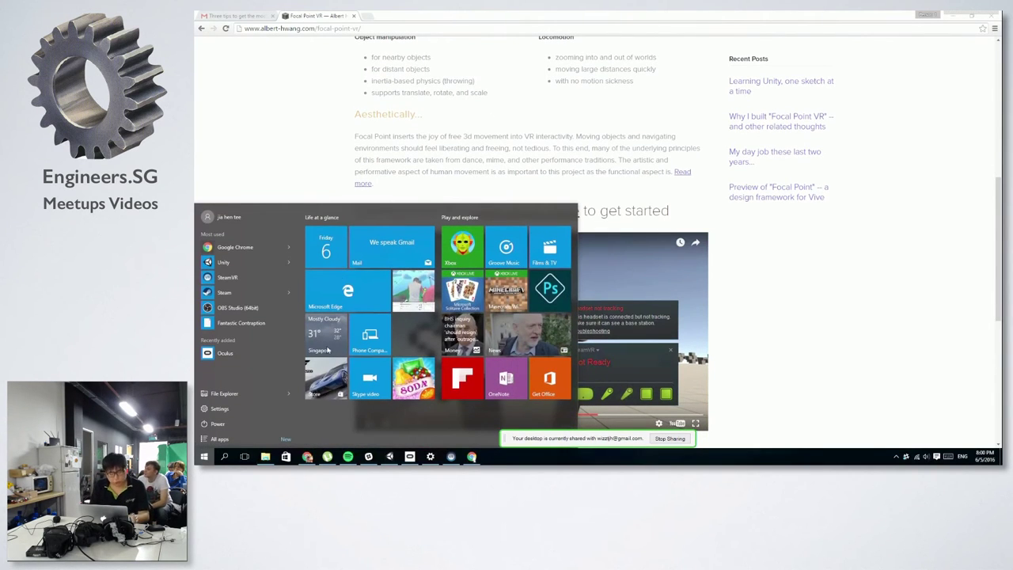
pyautogui.click(390, 457)
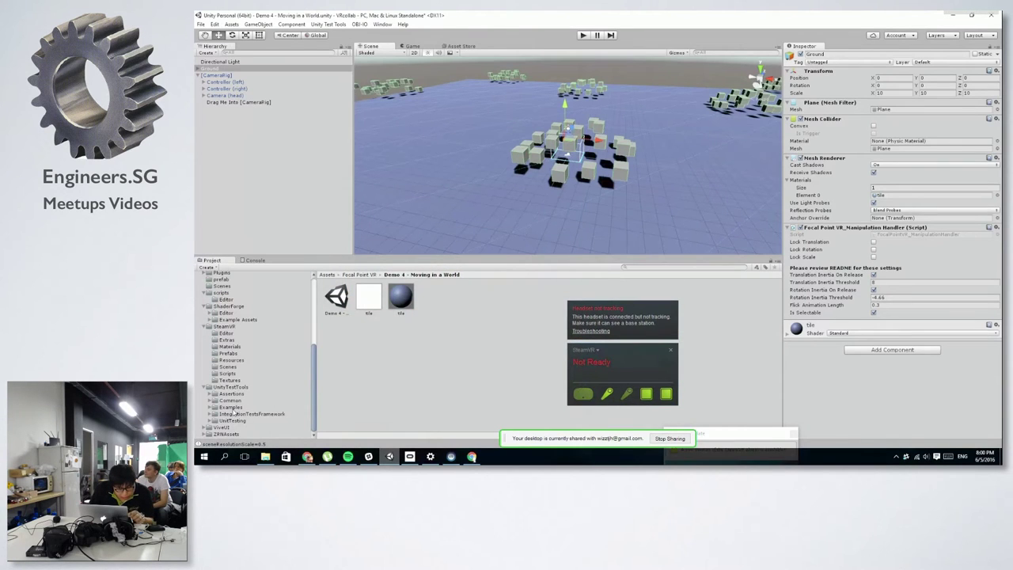
# Browse the ViveUI folder in the Project panel, then switch back to Chrome
pyautogui.scroll(7, 235, 412)
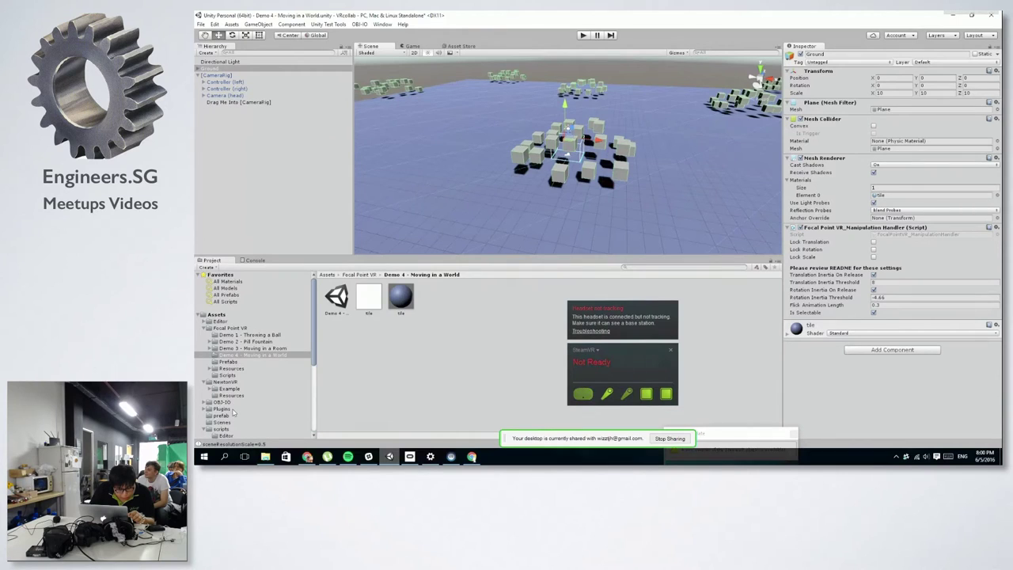
pyautogui.scroll(-6, 233, 412)
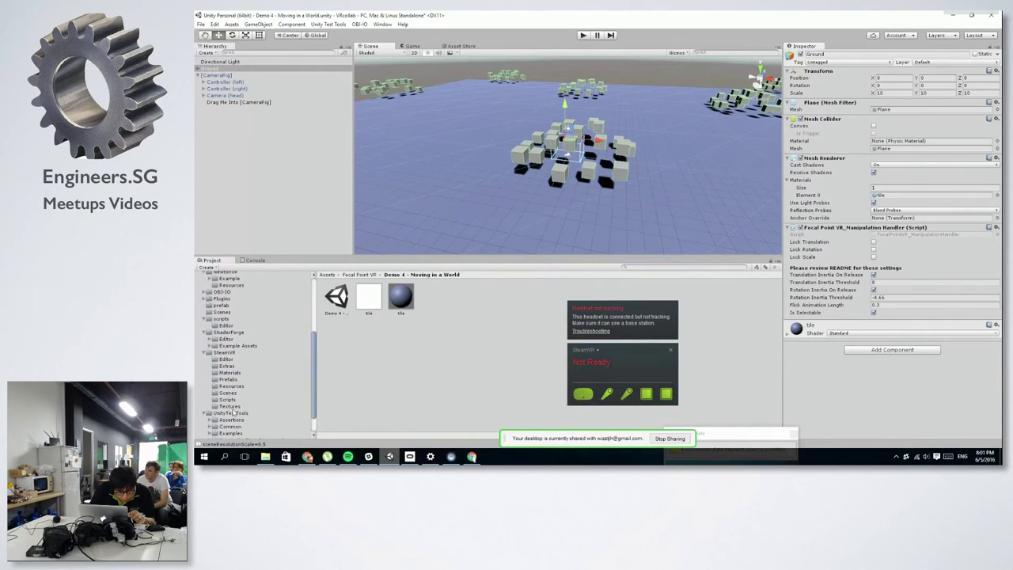
pyautogui.scroll(-1, 237, 403)
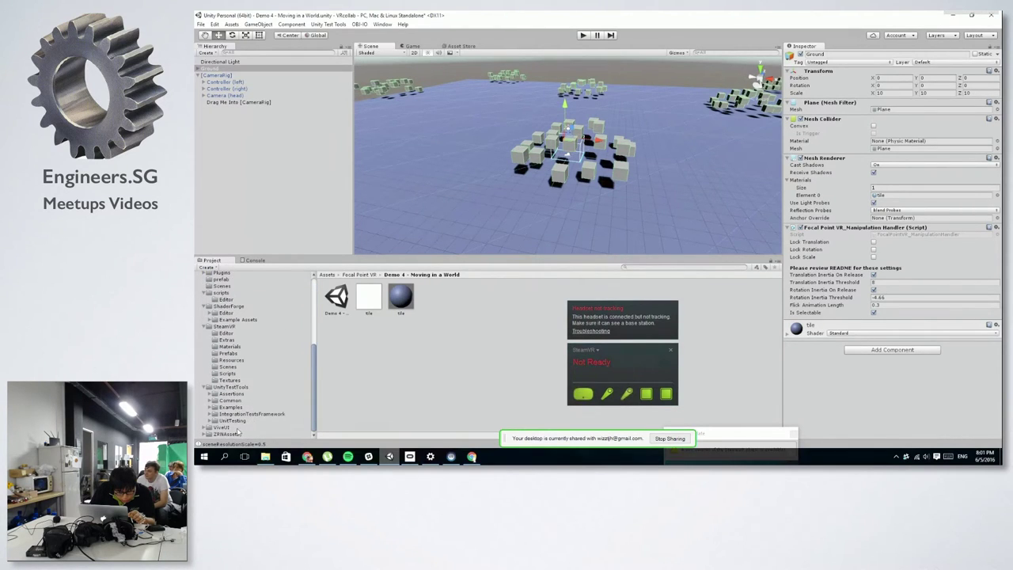
pyautogui.click(237, 428)
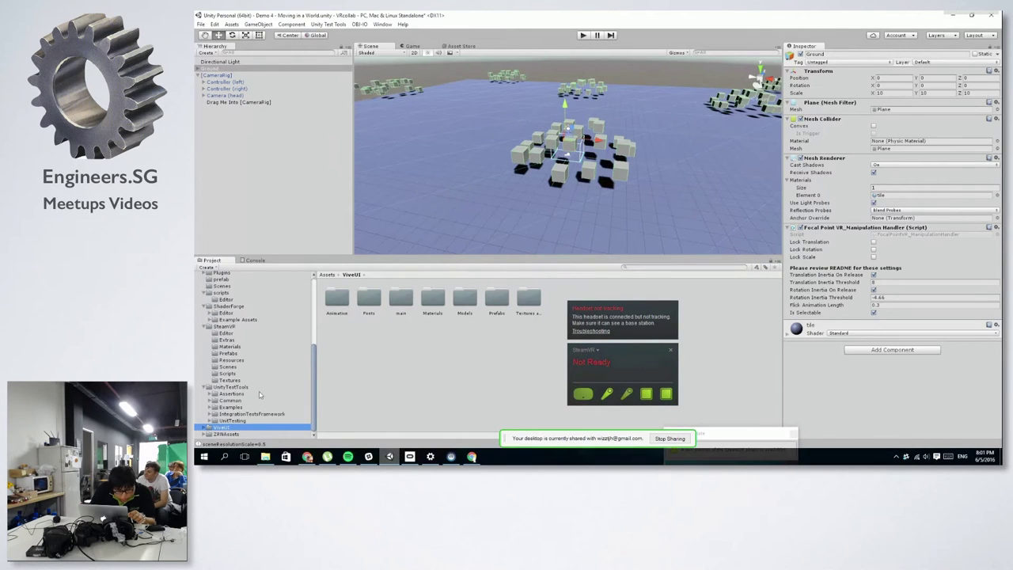
pyautogui.scroll(2, 257, 379)
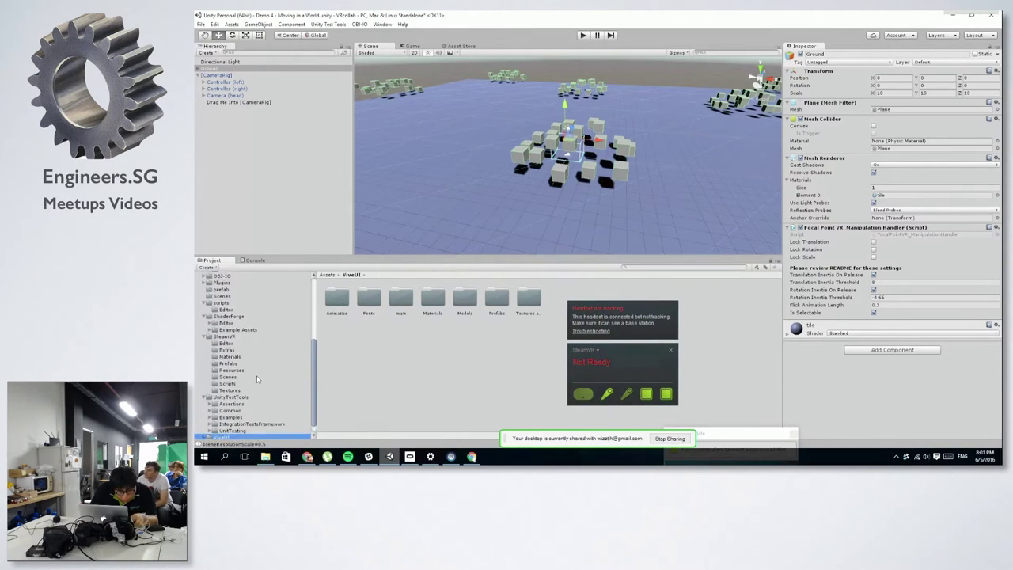
pyautogui.scroll(4, 257, 379)
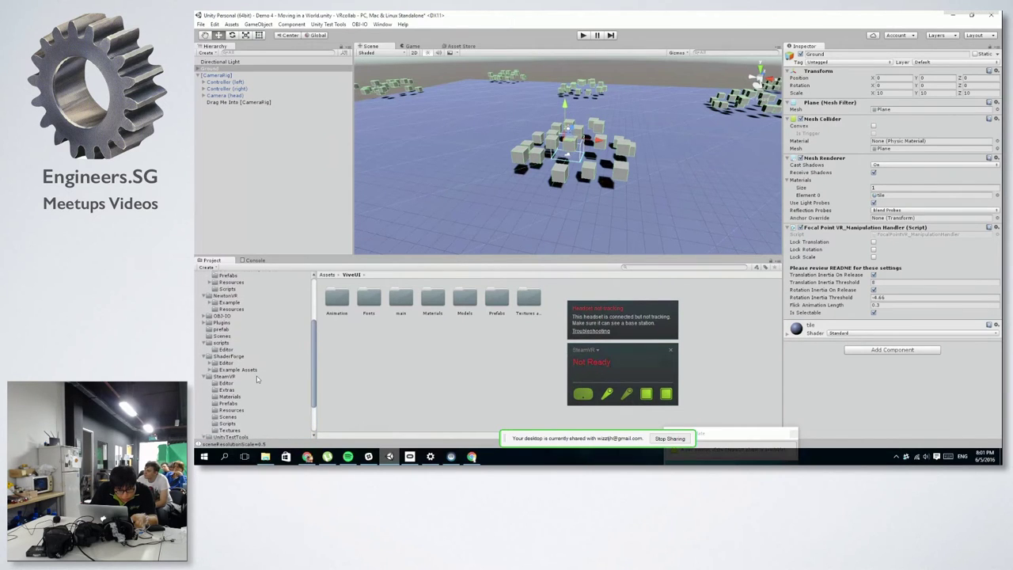
pyautogui.scroll(3, 257, 376)
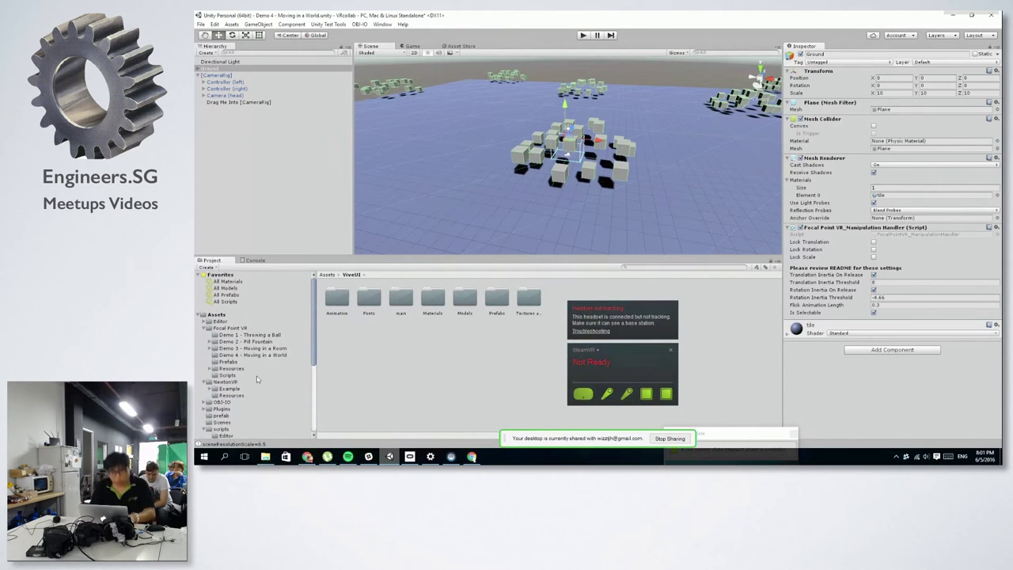
pyautogui.press('super+Tab')
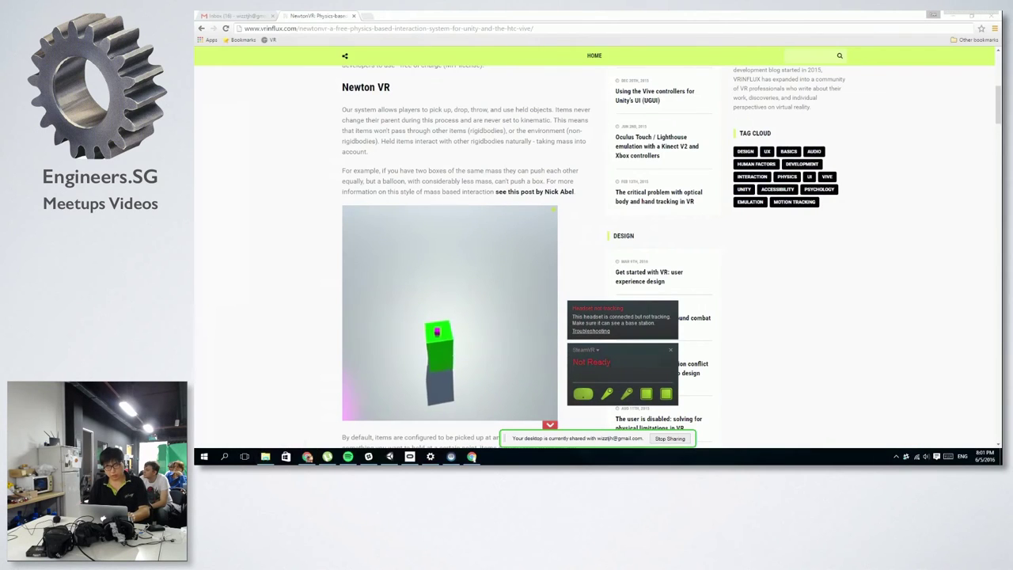
# Search Google for 'STEAMVR UTIL' in a new tab
pyautogui.click(366, 16)
pyautogui.write('STEAMVR TE')
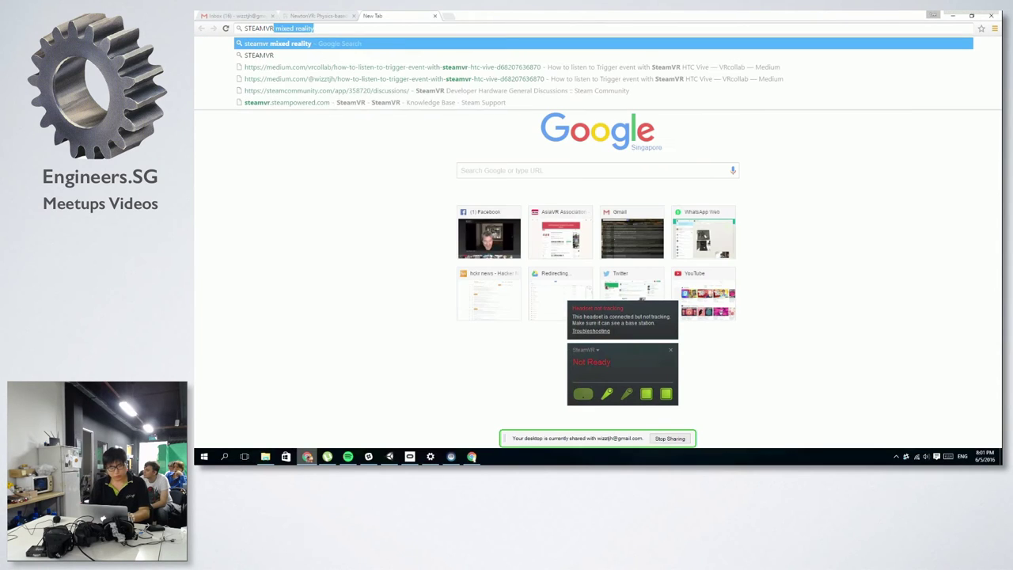
pyautogui.press('BackSpace')
pyautogui.press('BackSpace')
pyautogui.write('UTIL')
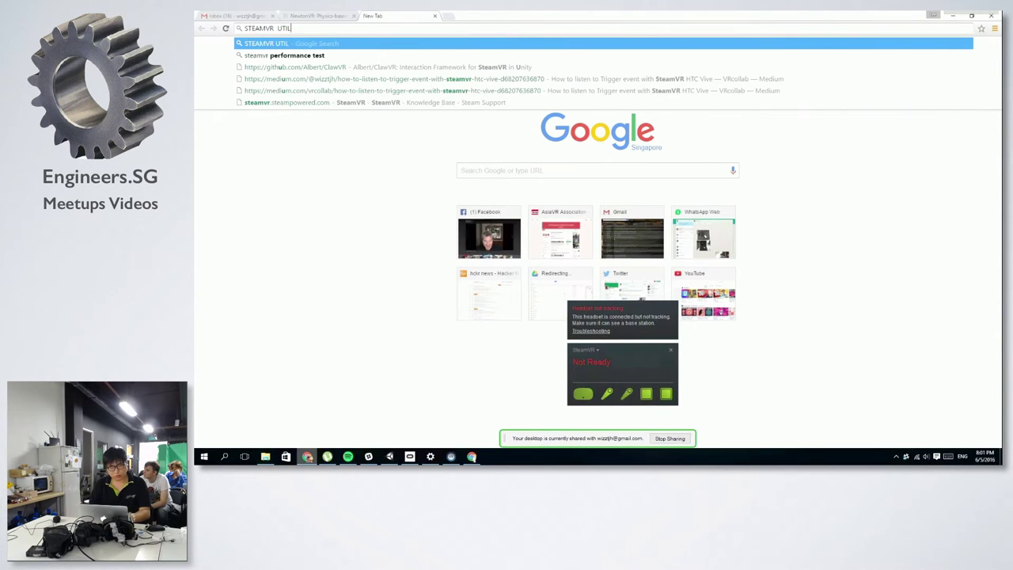
pyautogui.press('Return')
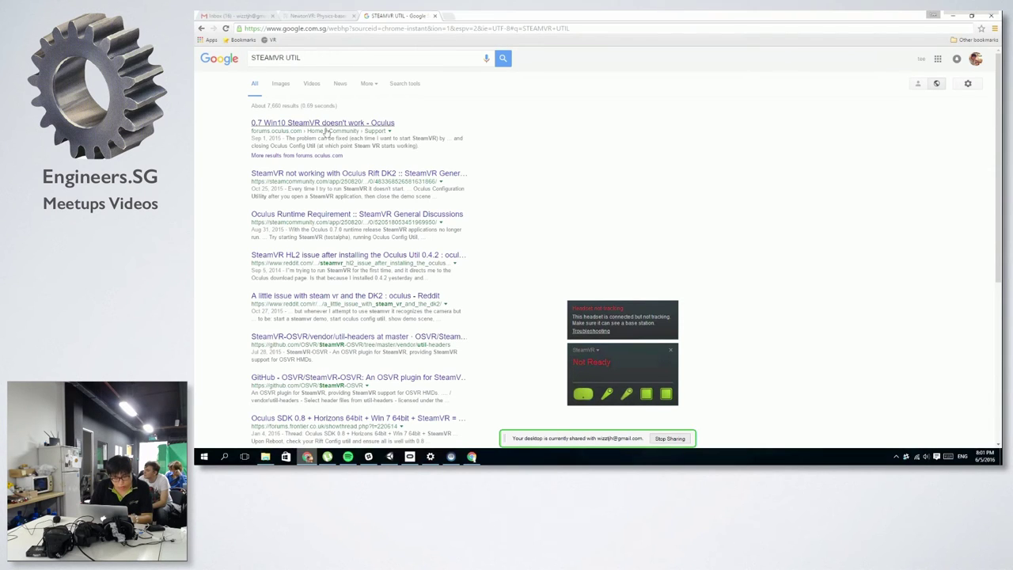
# Refine the search to 'STEAMVR UTIL GITHUB' and switch to the MacVim notes
pyautogui.click(330, 60)
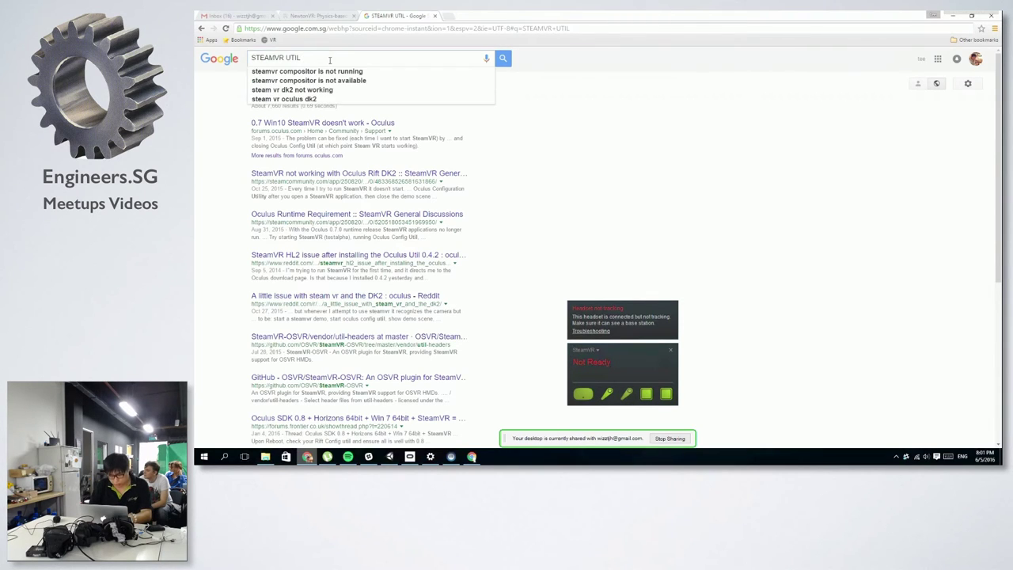
pyautogui.write('GITHUB')
pyautogui.press('Return')
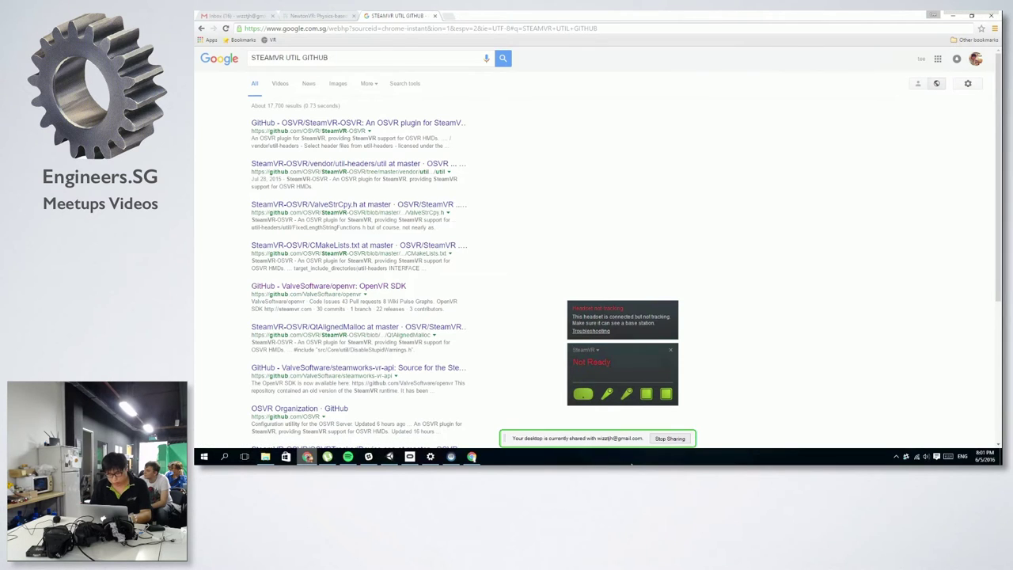
pyautogui.press('super+Tab')
pyautogui.press('super+Tab')
pyautogui.press('super+Tab')
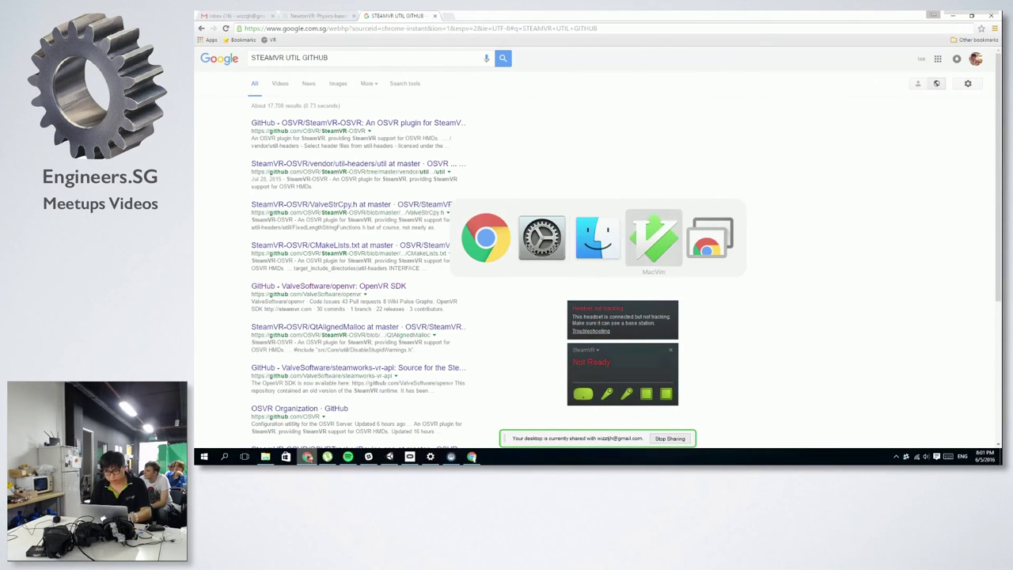
# Search the MacVim notes for 'util' to find the teleport link
pyautogui.scroll(7, 381, 225)
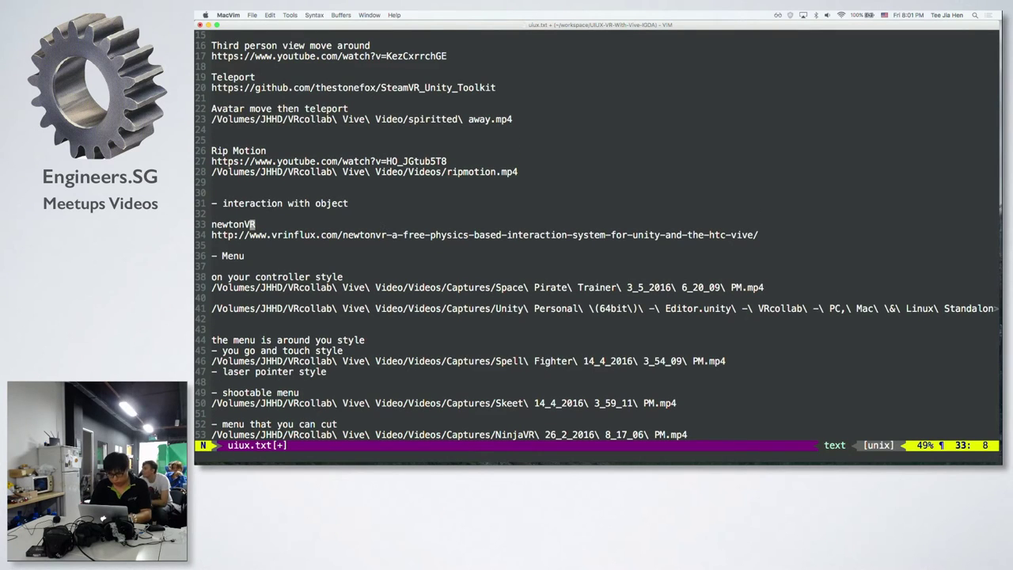
pyautogui.write('util')
pyautogui.press('Return')
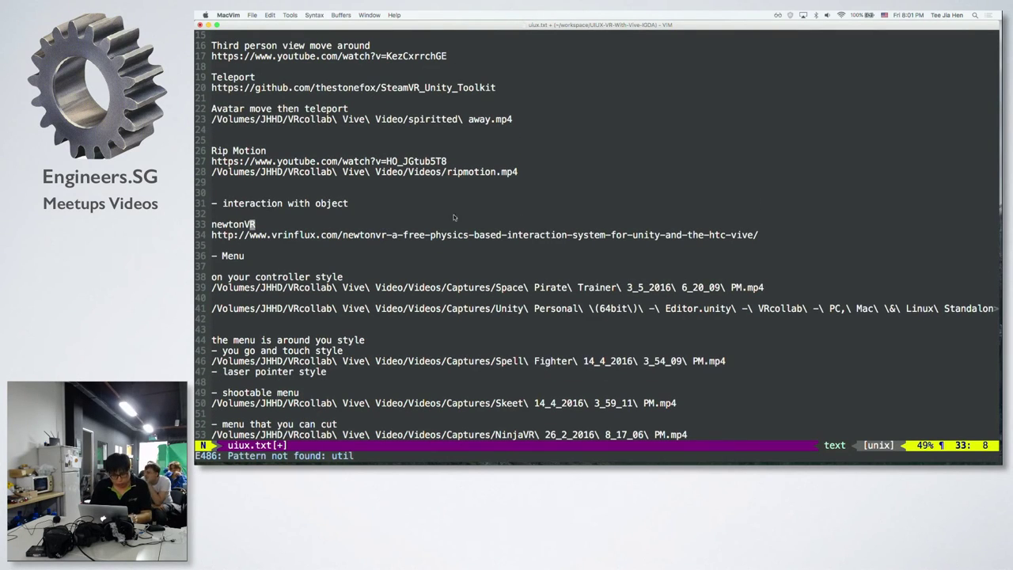
pyautogui.scroll(-4, 375, 230)
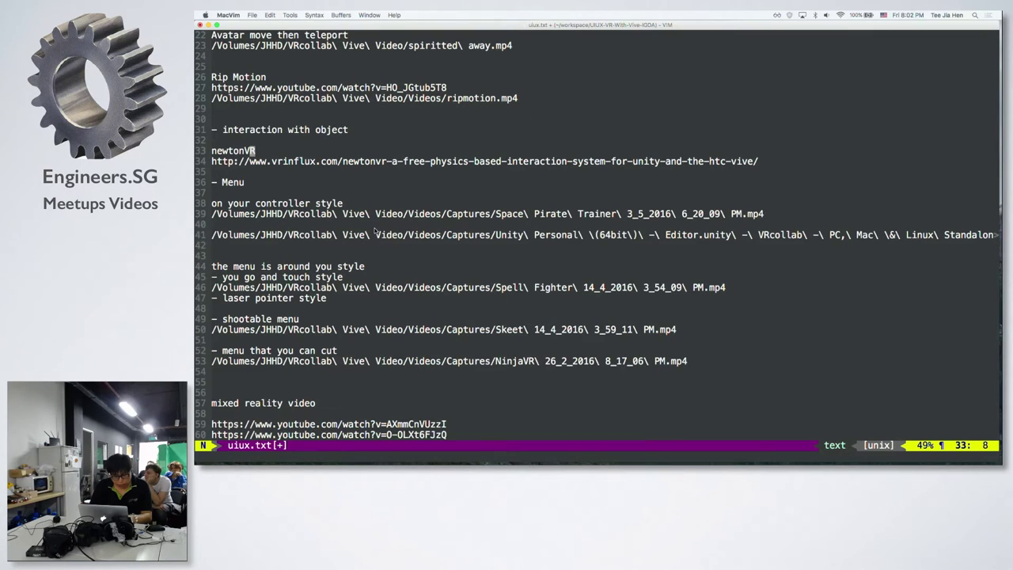
pyautogui.scroll(-2, 375, 230)
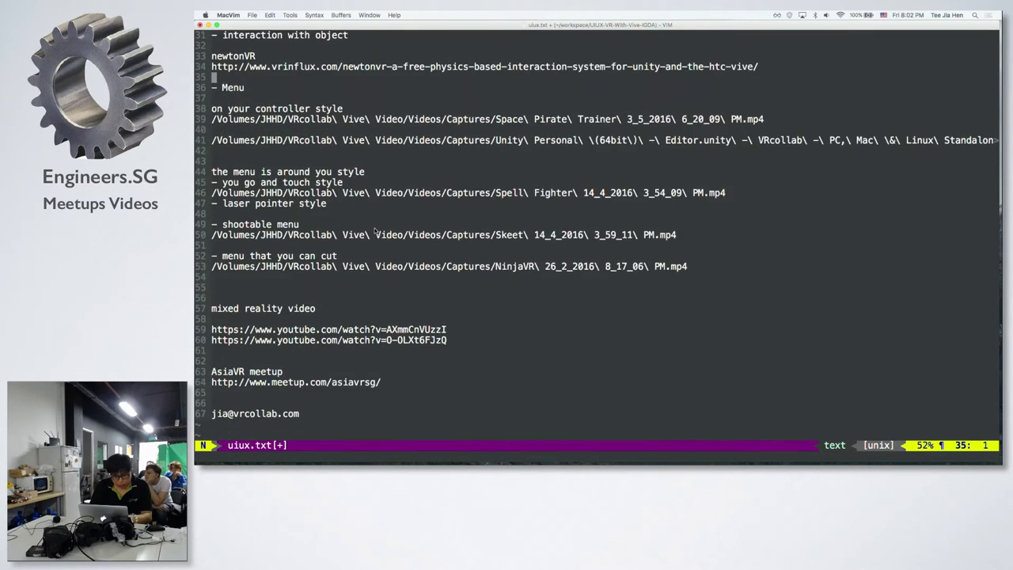
pyautogui.scroll(4, 375, 230)
pyautogui.scroll(4, 375, 230)
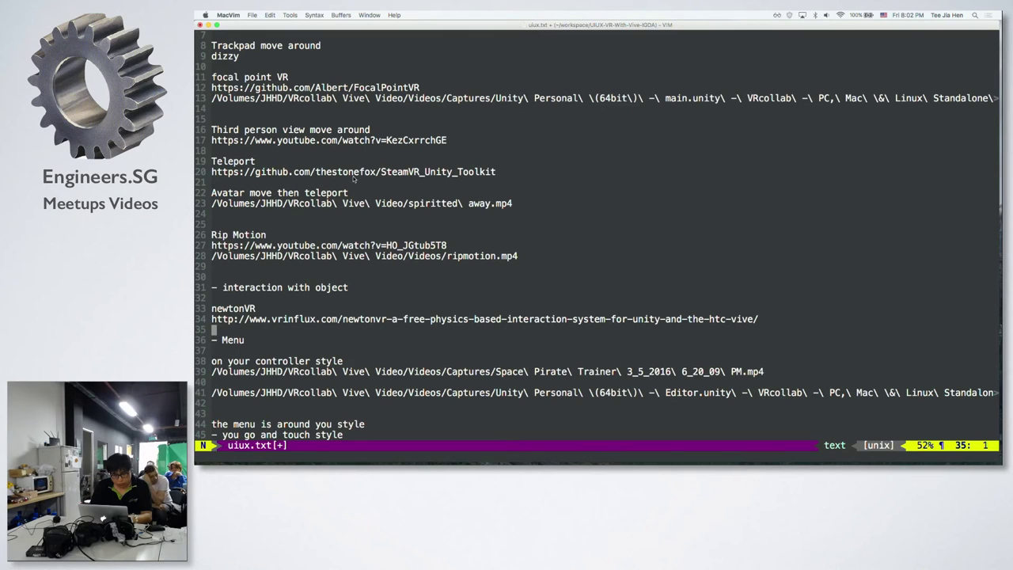
# Copy the SteamVR_Unity_Toolkit GitHub link on line 20 and switch to the browser
pyautogui.doubleClick(353, 173)
pyautogui.click(353, 173)
pyautogui.click(364, 172)
pyautogui.doubleClick(369, 172)
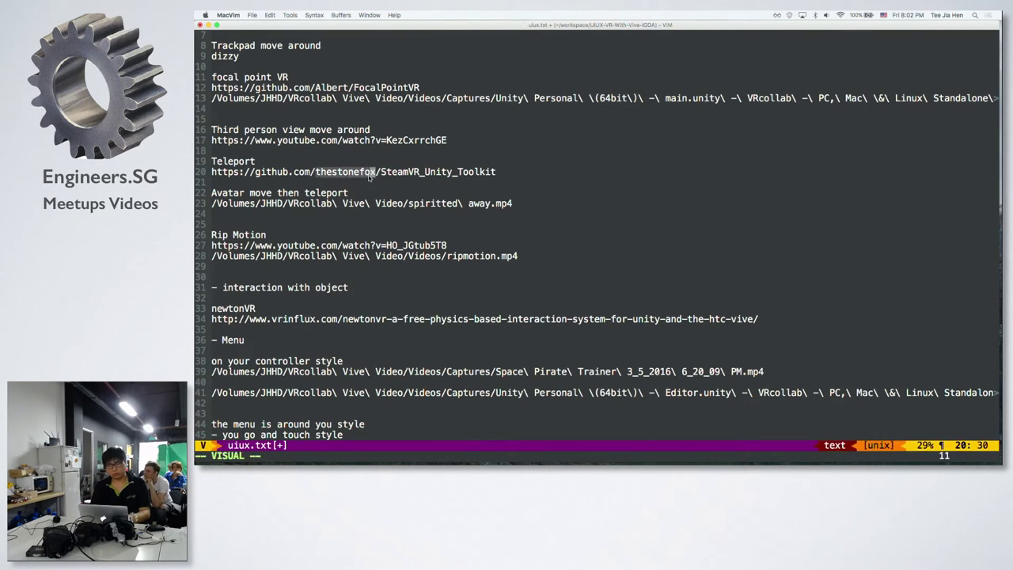
pyautogui.doubleClick(432, 173)
pyautogui.click(432, 173)
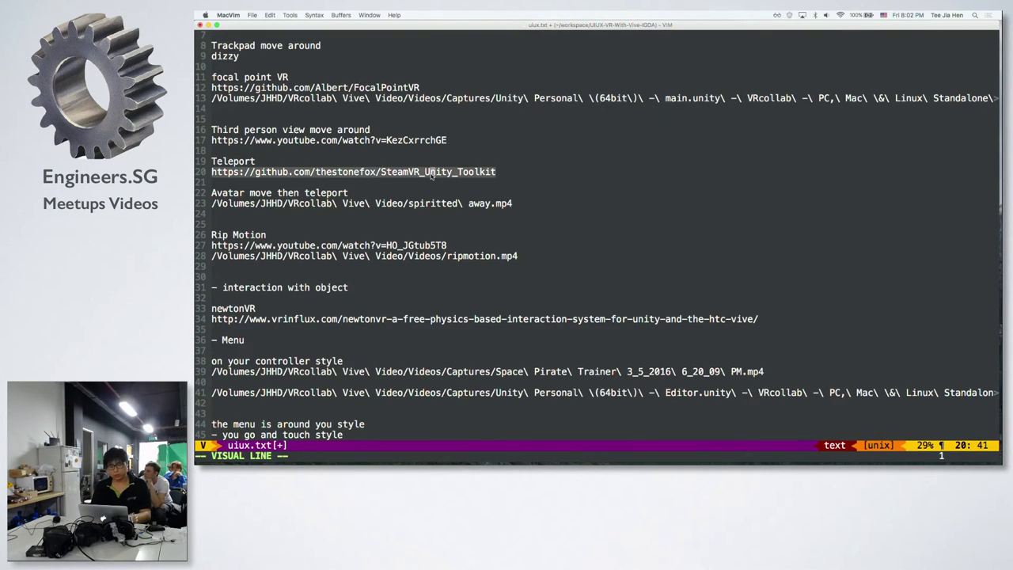
pyautogui.press('super+c')
pyautogui.press('super+Tab')
pyautogui.press('super+Tab')
pyautogui.press('super+shift+Tab')
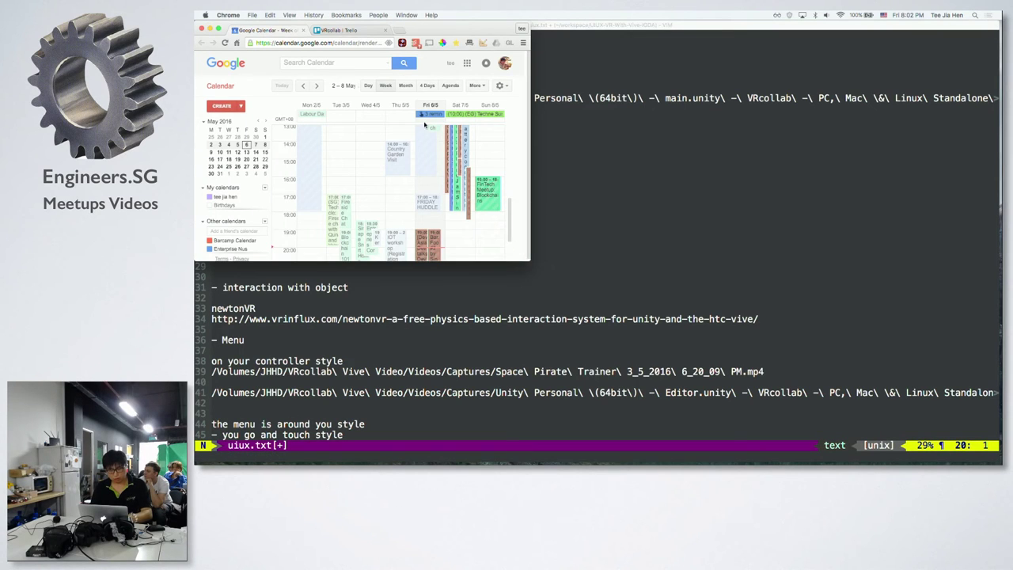
# Open the copied SteamVR_Unity_Toolkit GitHub link in a new tab and scroll its README
pyautogui.press('super+Tab')
pyautogui.press('super+Tab')
pyautogui.press('Escape')
pyautogui.press('super+t')
pyautogui.press('super+v')
pyautogui.press('Return')
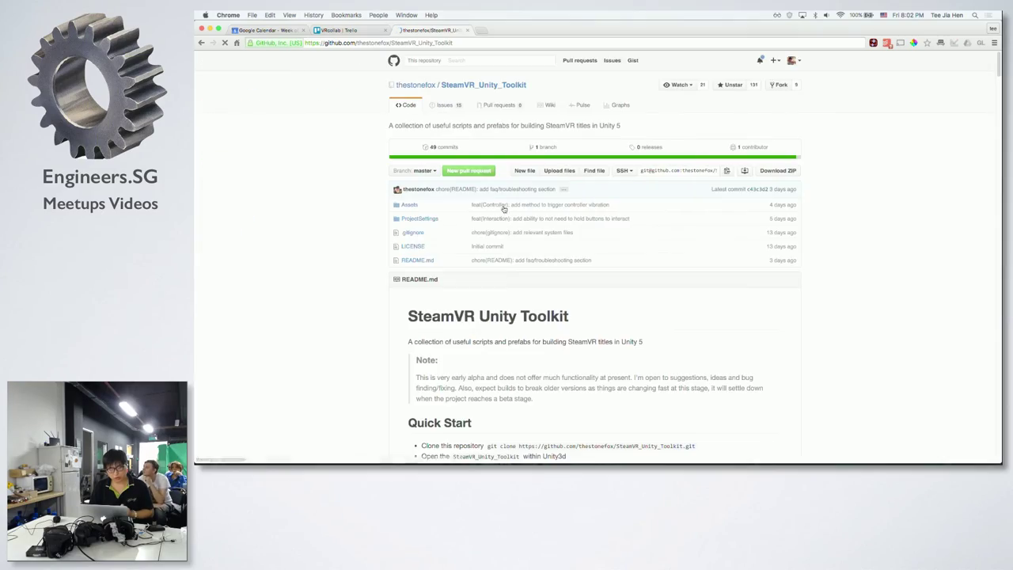
pyautogui.scroll(-10, 517, 223)
pyautogui.scroll(-15, 518, 226)
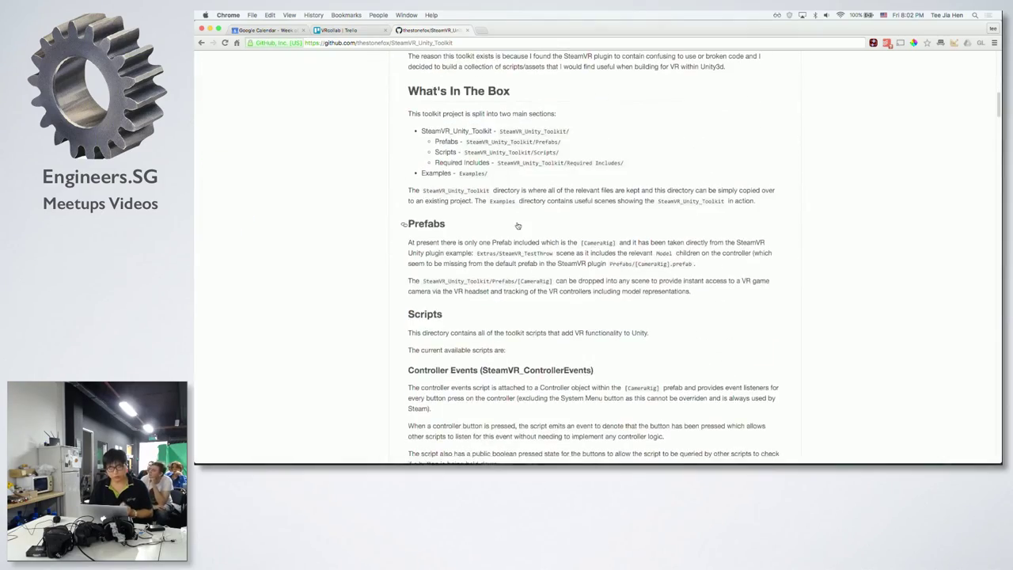
pyautogui.scroll(-15, 517, 226)
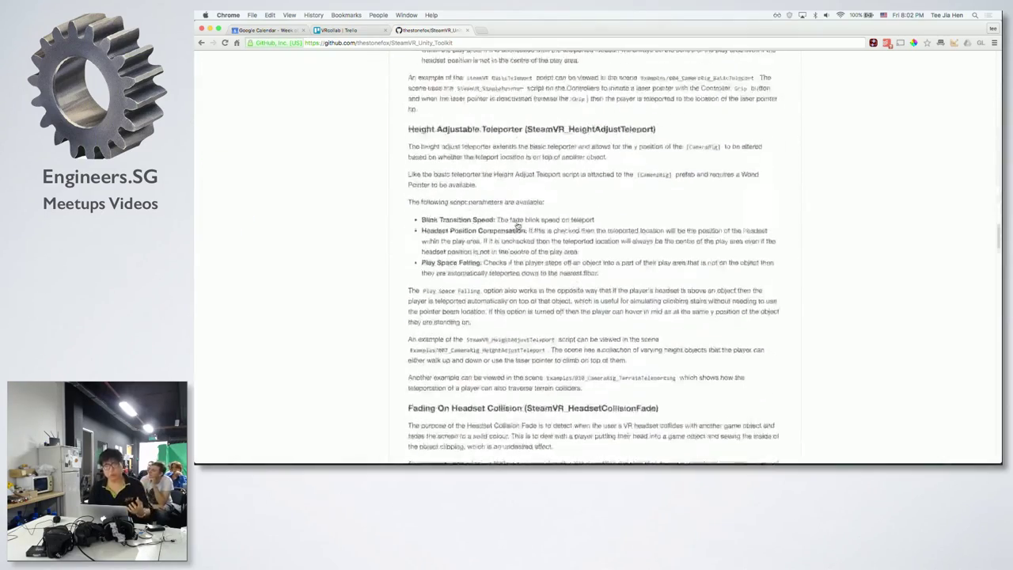
pyautogui.scroll(-1, 517, 226)
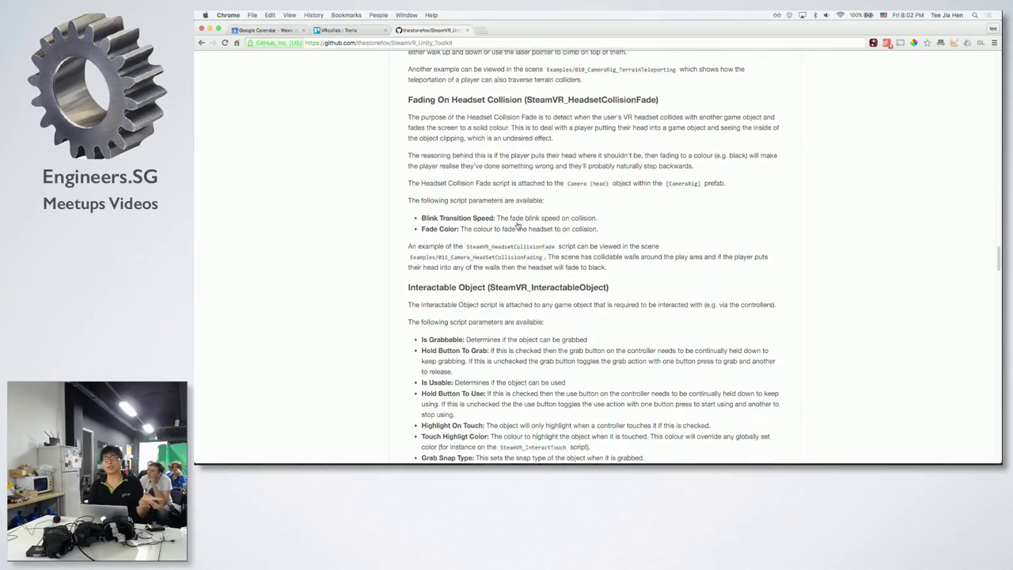
pyautogui.scroll(-15, 517, 226)
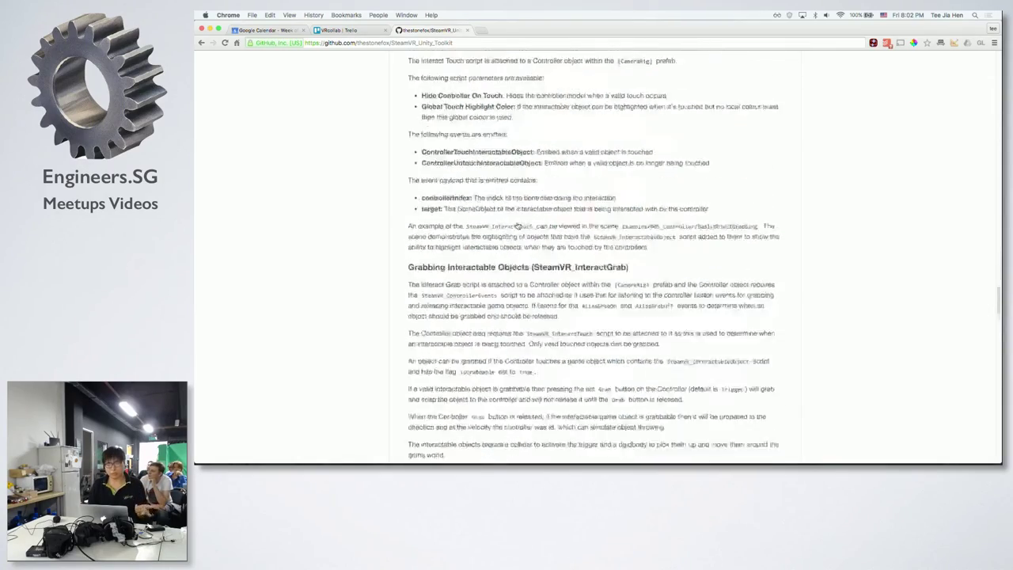
pyautogui.scroll(-20, 518, 226)
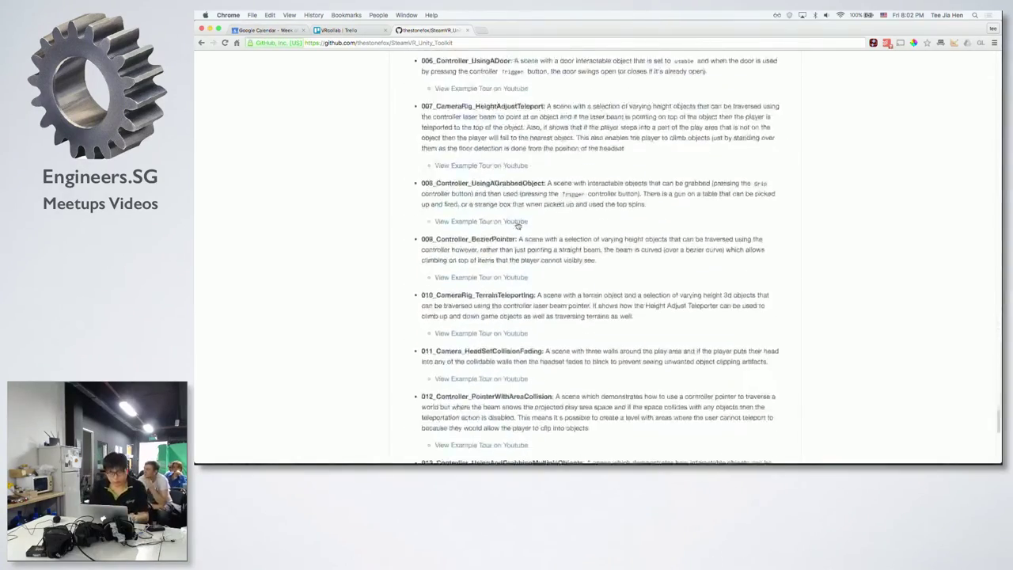
# Find 'bezi' on the page, stepping to the 009_Controller_BezierPointer example
pyautogui.press('super+f')
pyautogui.write('bezi')
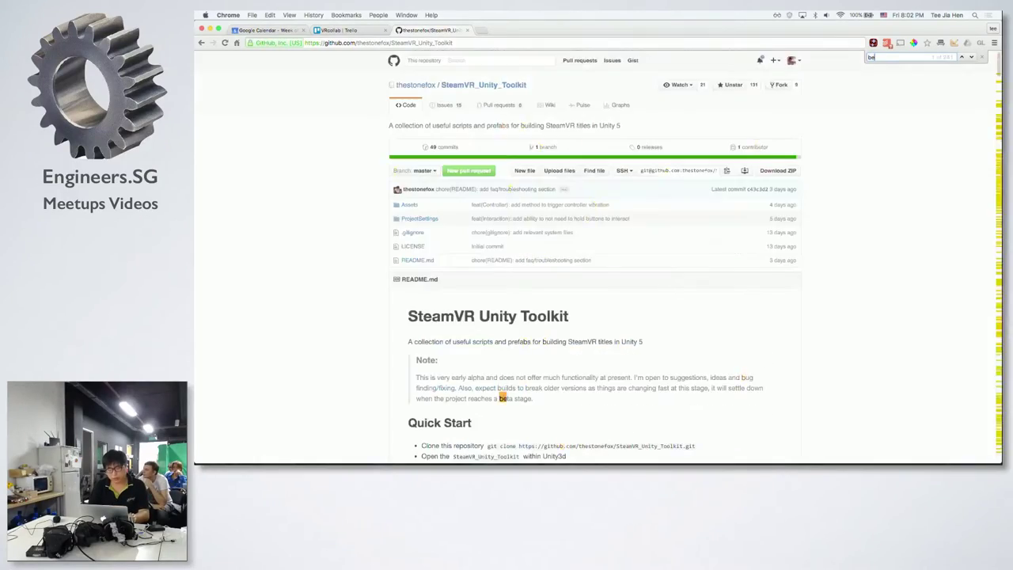
pyautogui.press('Return')
pyautogui.press('Return')
pyautogui.press('Return')
pyautogui.press('Return')
pyautogui.press('Return')
pyautogui.press('Return')
pyautogui.press('Return')
pyautogui.press('Return')
pyautogui.press('Return')
pyautogui.press('Return')
pyautogui.press('Return')
pyautogui.press('Return')
pyautogui.press('Return')
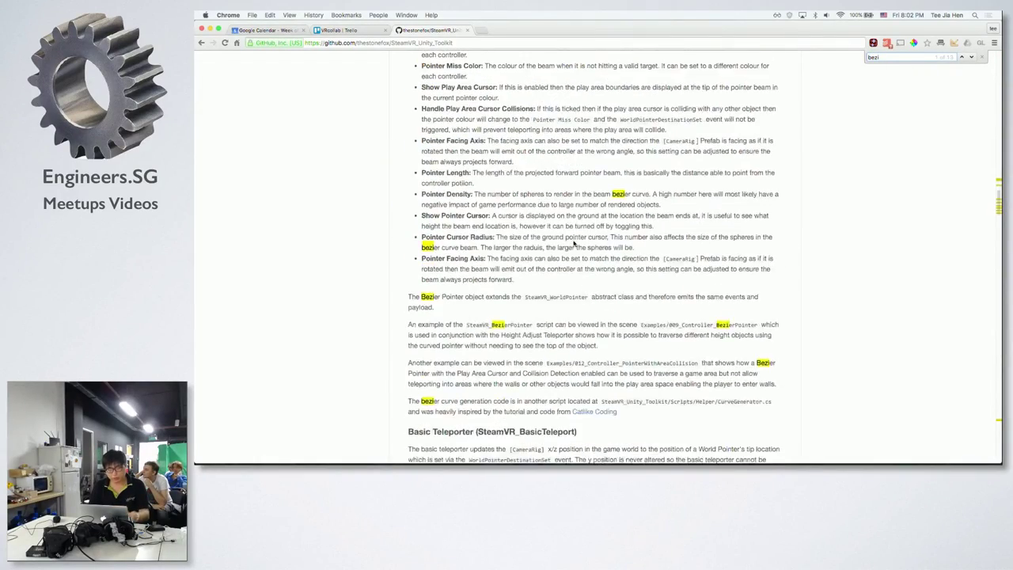
pyautogui.press('Return')
pyautogui.rightClick(574, 243)
pyautogui.press('Escape')
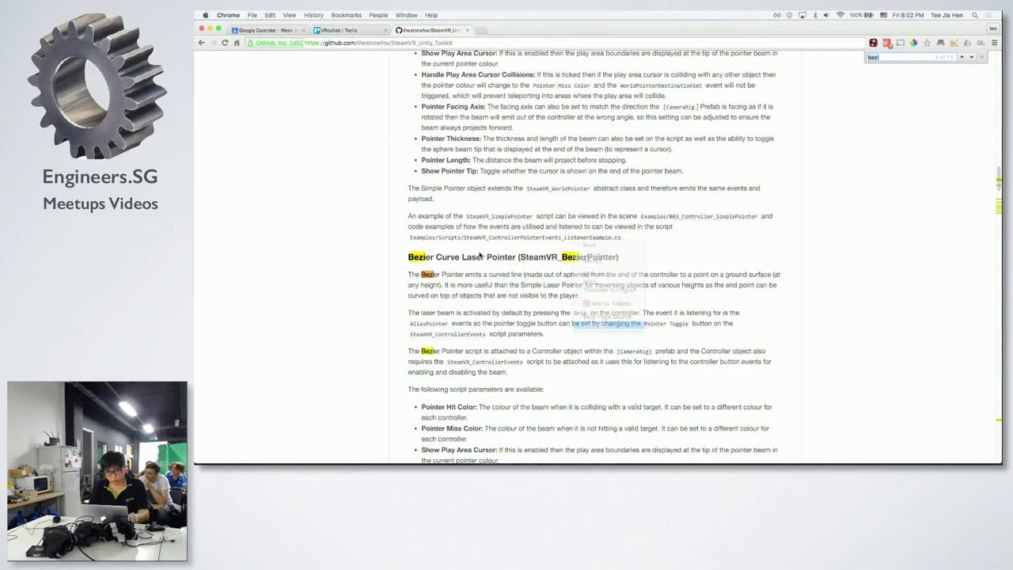
pyautogui.press('Return')
pyautogui.press('Return')
pyautogui.press('Return')
pyautogui.press('Return')
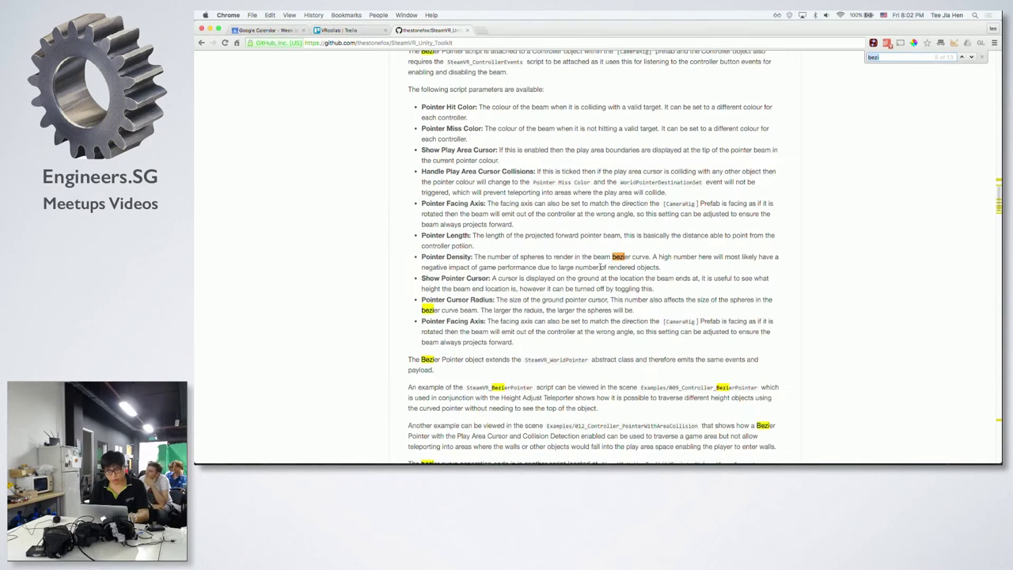
pyautogui.press('Return')
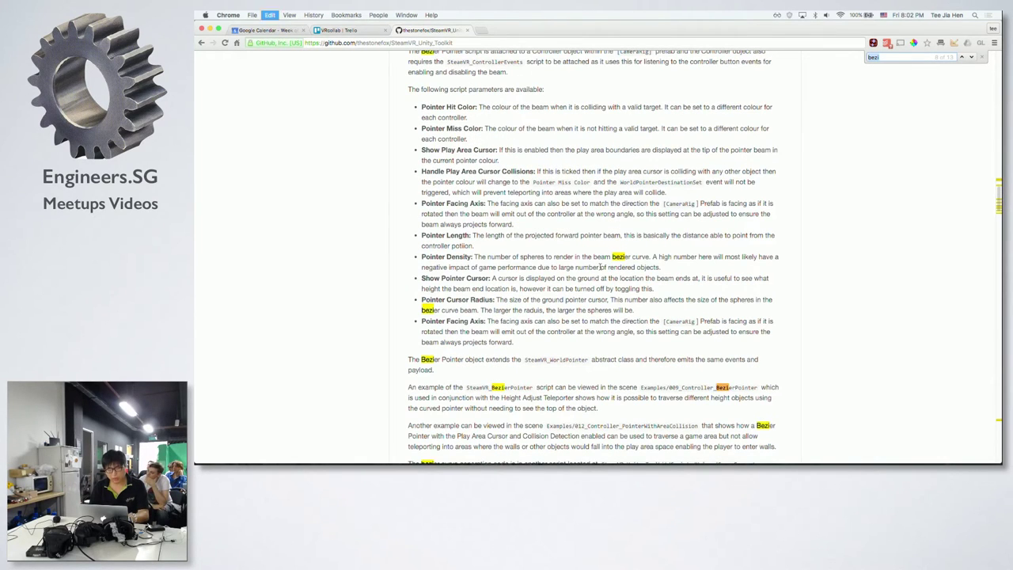
pyautogui.press('Return')
pyautogui.press('Return')
# Open the BezierPointer example tour video on YouTube
pyautogui.scroll(-1, 507, 285)
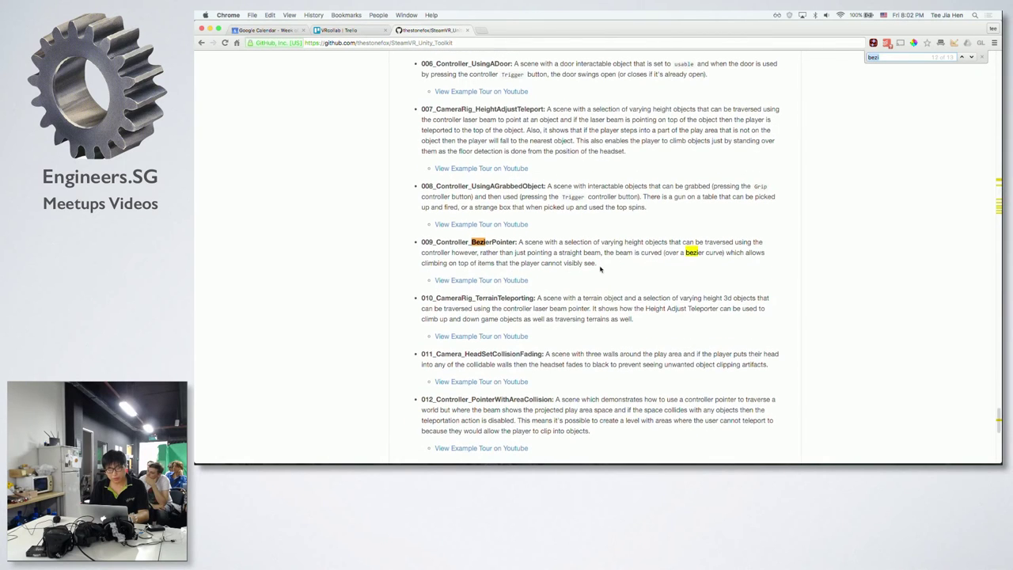
pyautogui.keyDown('super'); pyautogui.click(506, 281); pyautogui.keyUp('super')
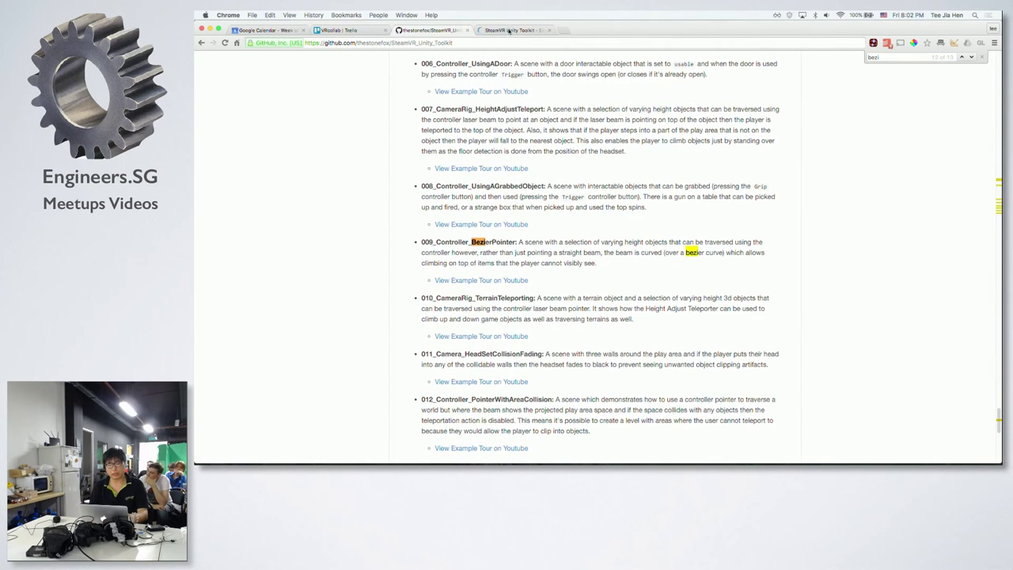
pyautogui.click(508, 30)
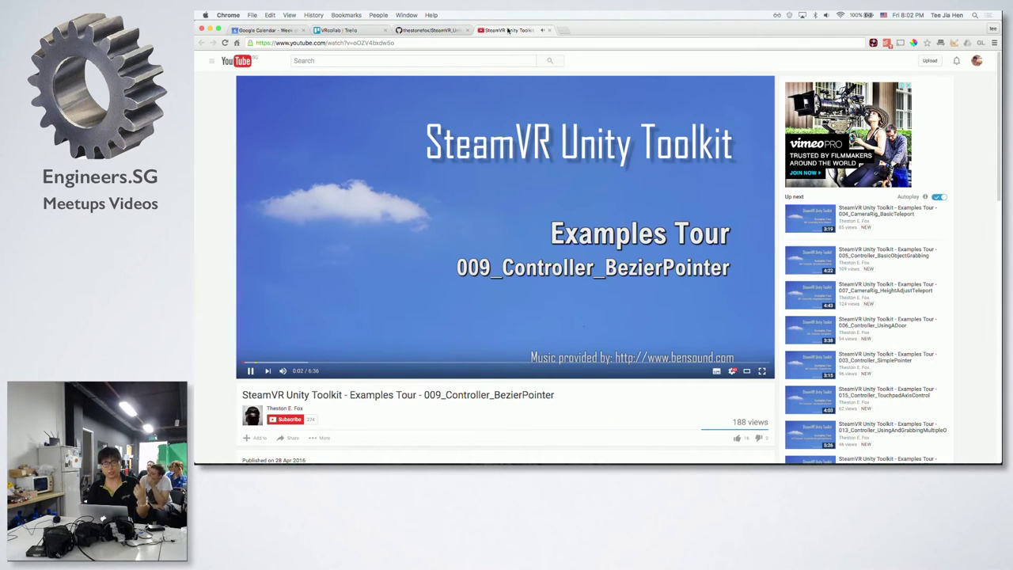
# Skip the BezierPointer tour to its Unity demo, then close the GitHub tab and return to the remote desktop
pyautogui.click(419, 362)
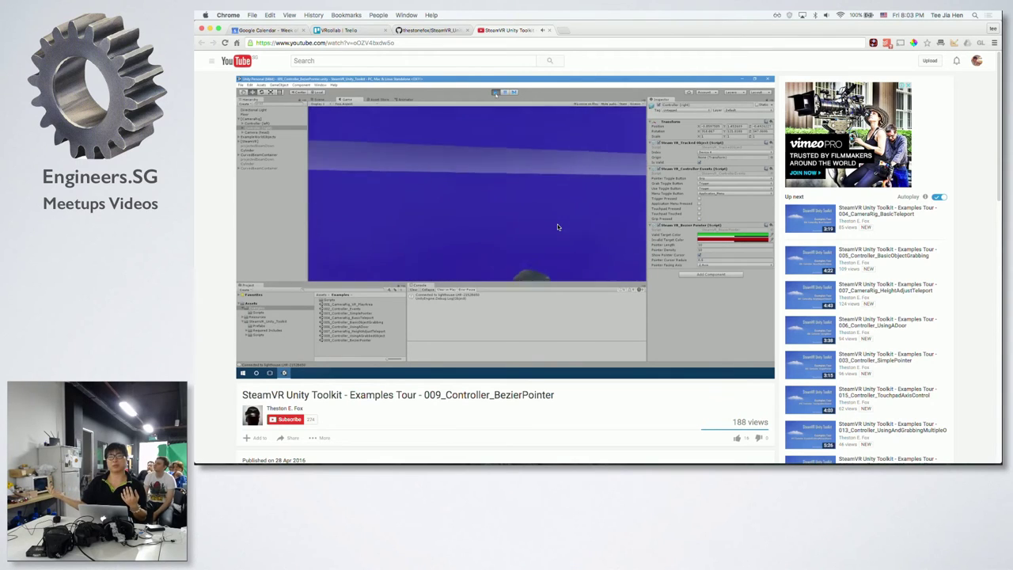
pyautogui.click(432, 31)
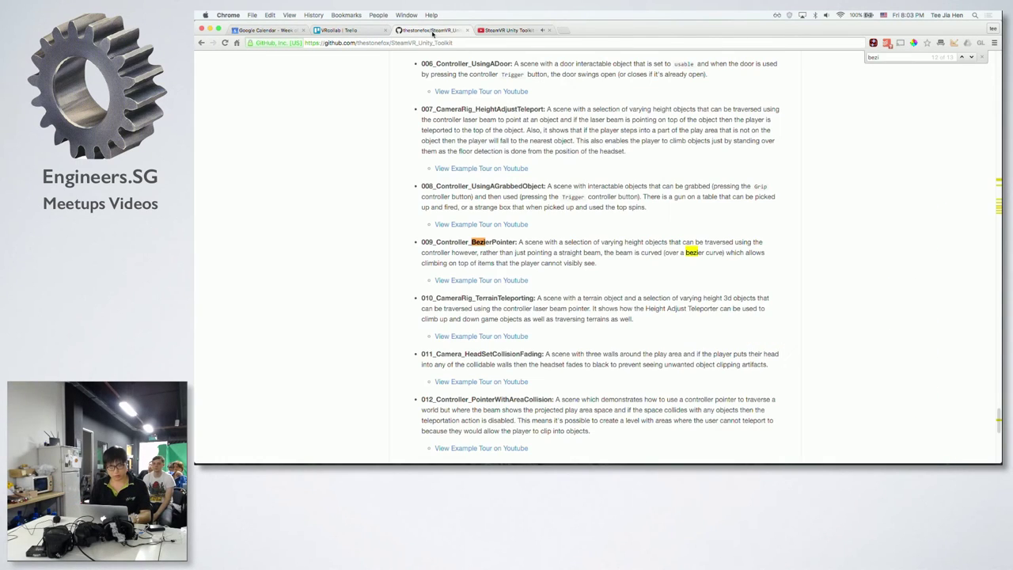
pyautogui.press('super+Tab')
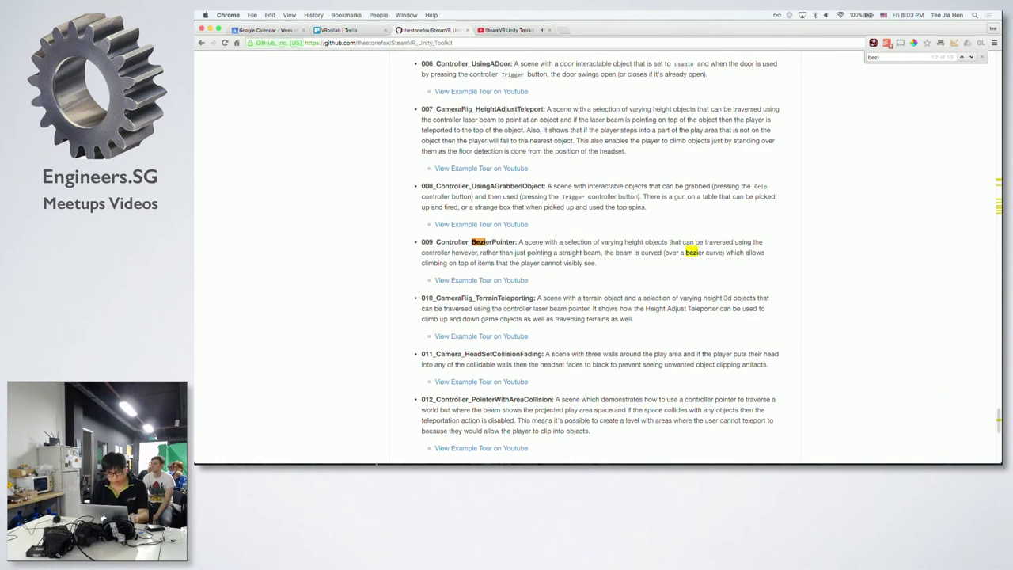
pyautogui.moveTo(484, 463)
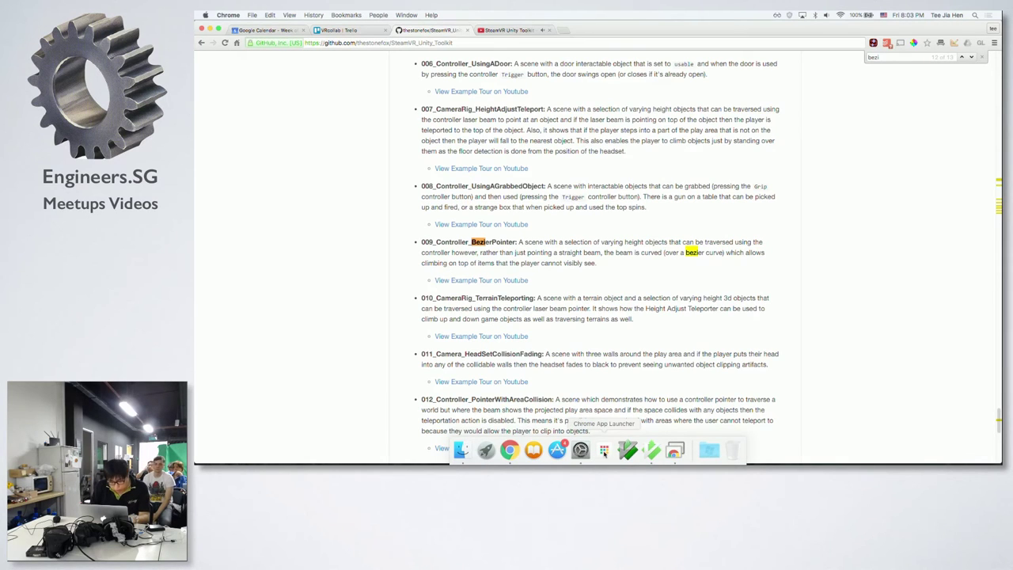
pyautogui.press('super+Tab')
pyautogui.press('super+w')
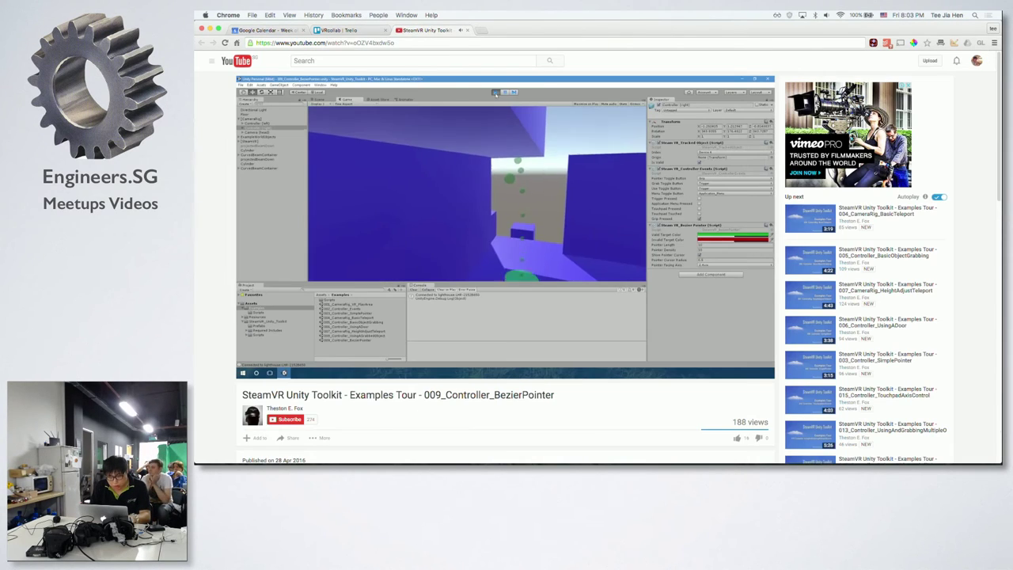
pyautogui.press('super+Tab')
pyautogui.press('super+Tab')
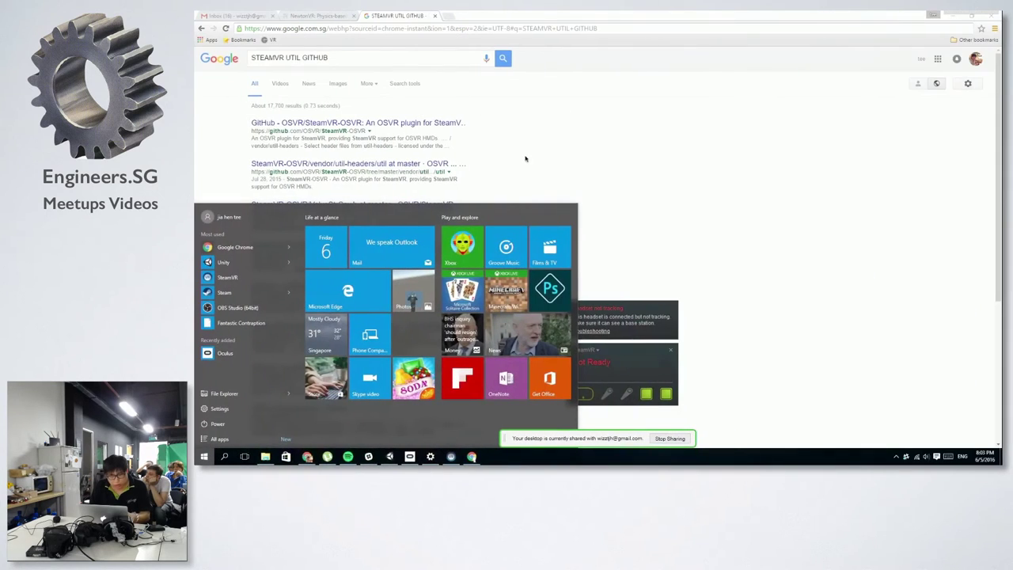
# Open the Editor scene from the Assets folder, discarding unsaved changes to Demo 4 - Moving in a World
pyautogui.click(389, 456)
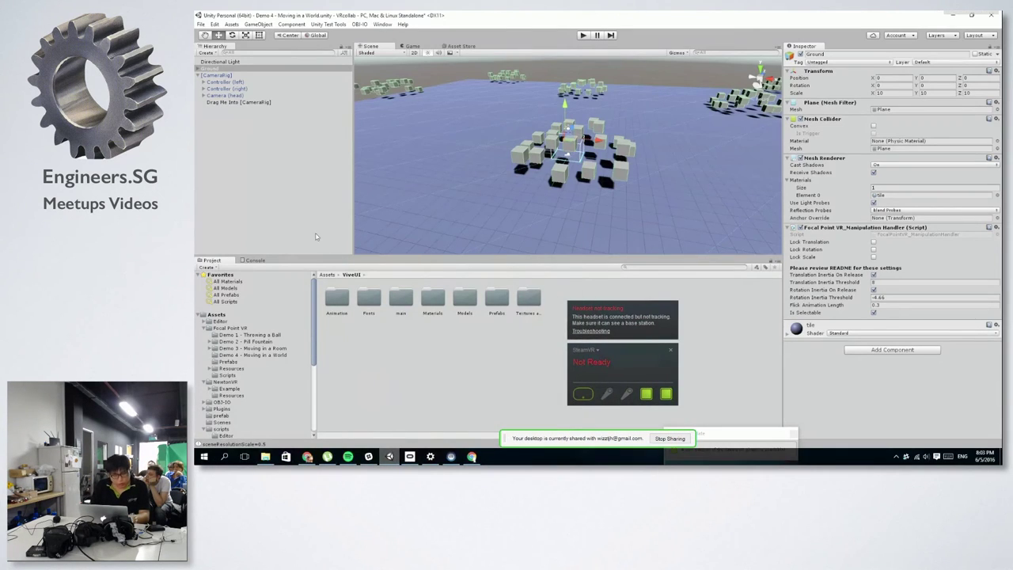
pyautogui.click(217, 314)
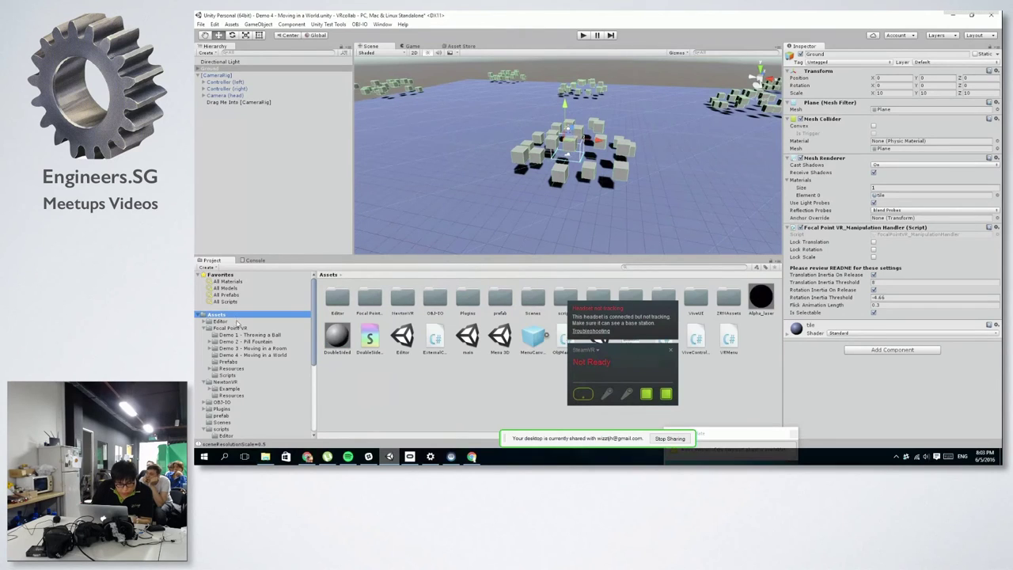
pyautogui.doubleClick(402, 341)
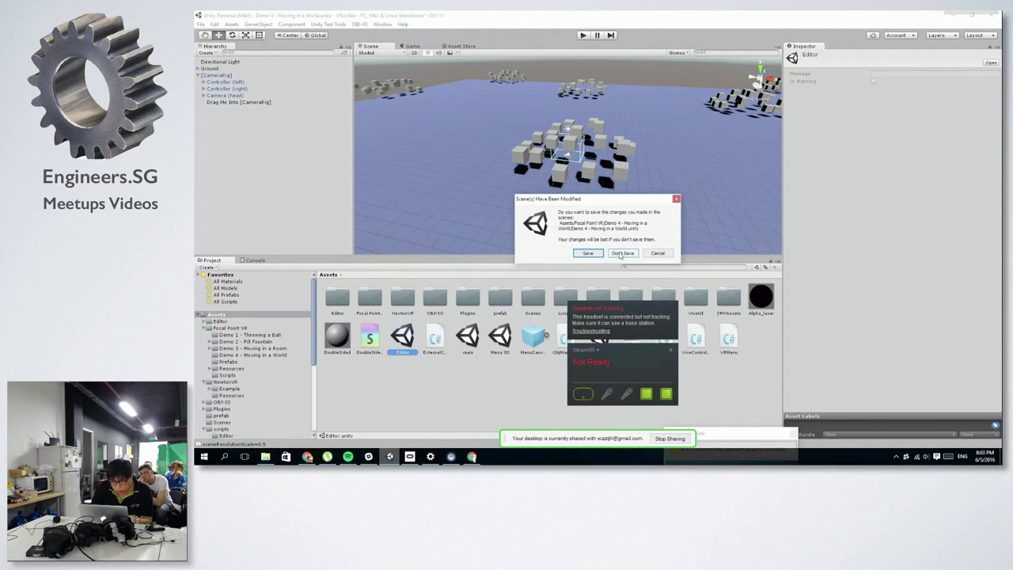
pyautogui.click(622, 252)
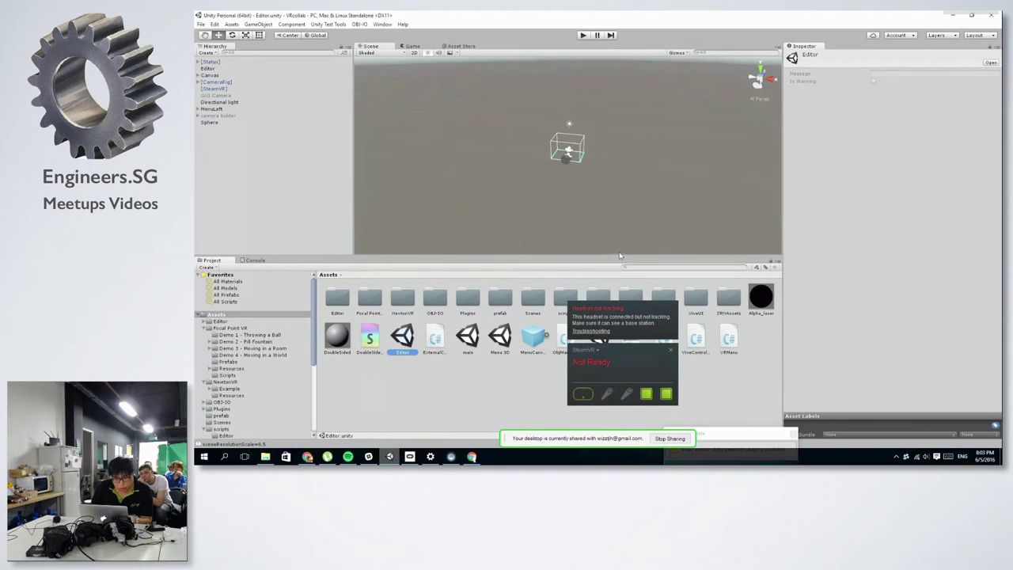
# Inspect the SteamVR Prefabs' [CameraRig], then select its Controller (left) child to view the Editor Manager component
pyautogui.click(212, 87)
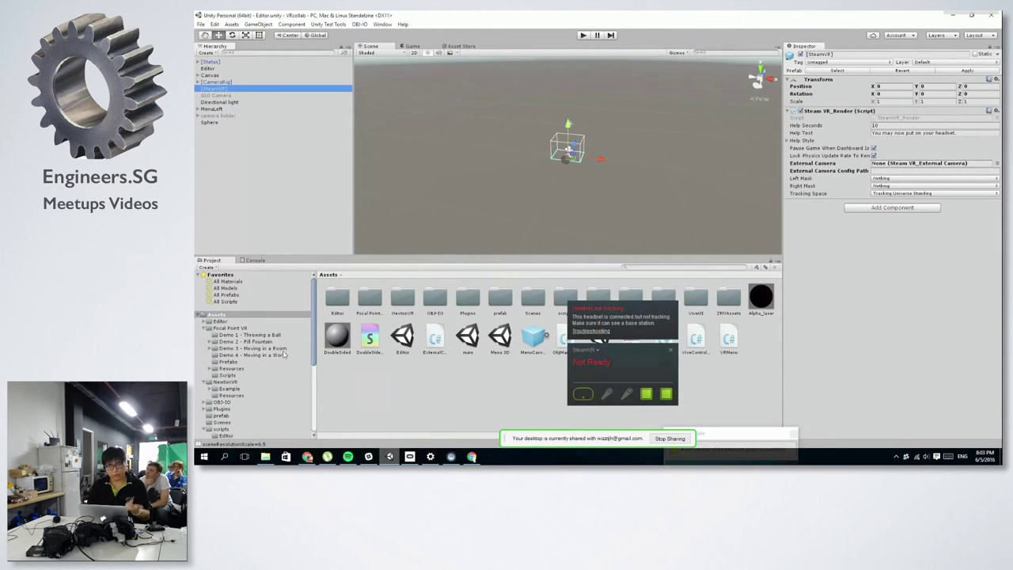
pyautogui.scroll(-6, 240, 377)
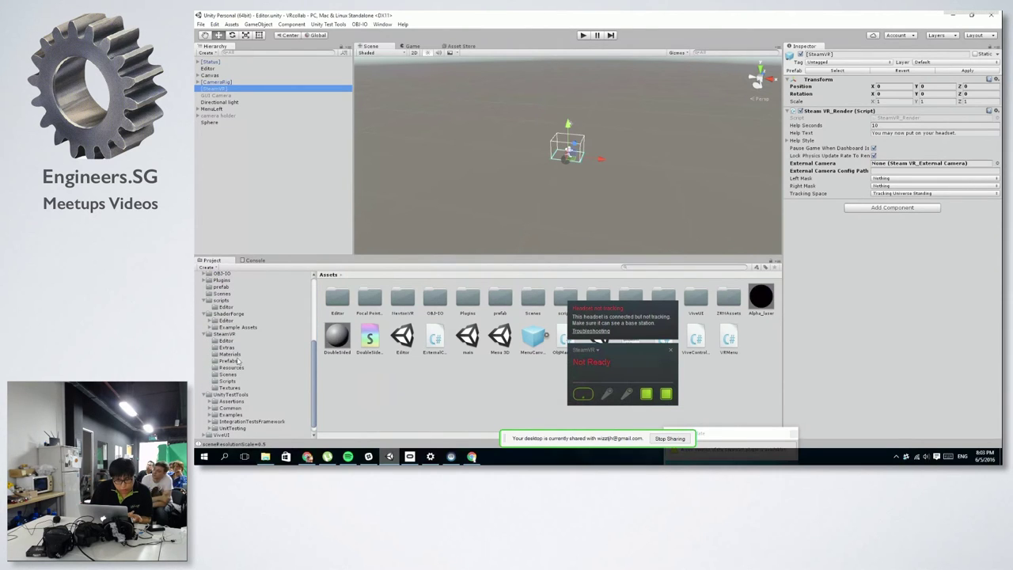
pyautogui.click(228, 361)
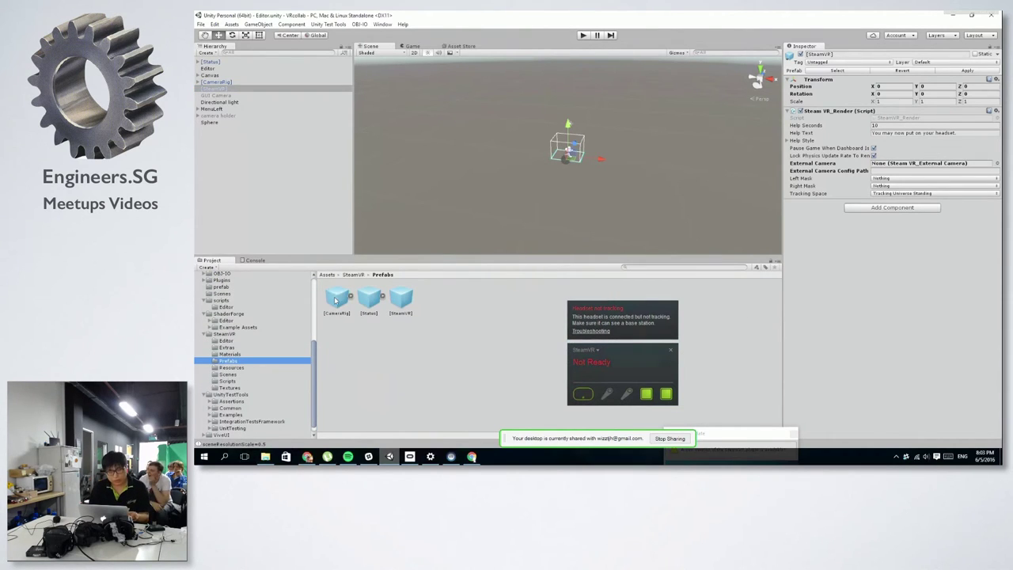
pyautogui.click(336, 299)
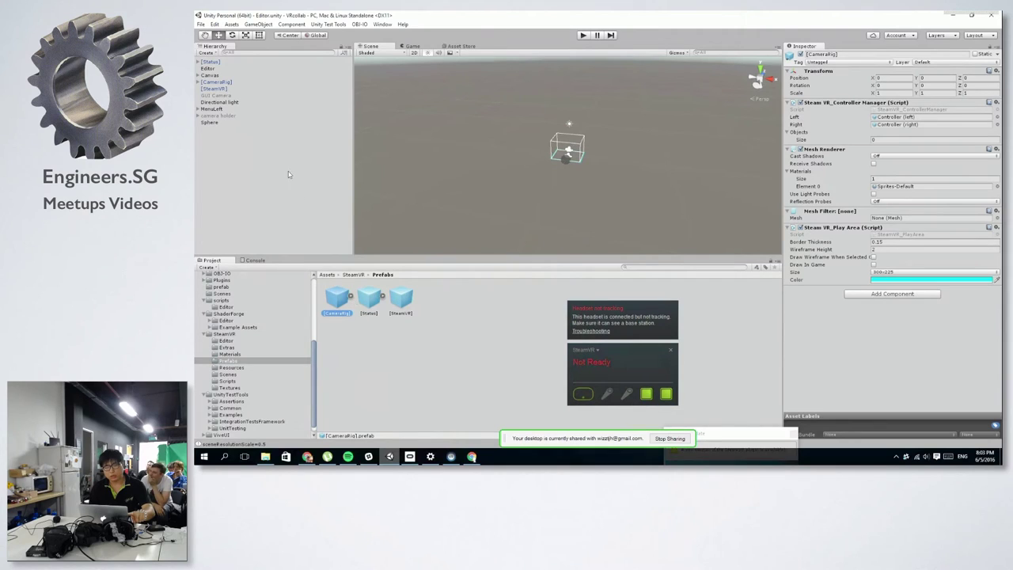
pyautogui.click(199, 82)
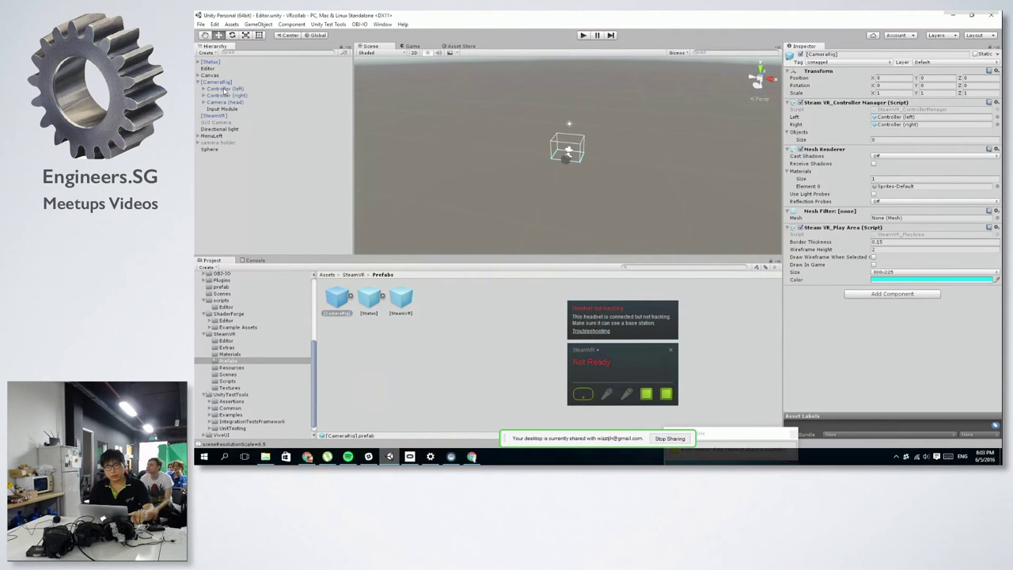
pyautogui.click(224, 88)
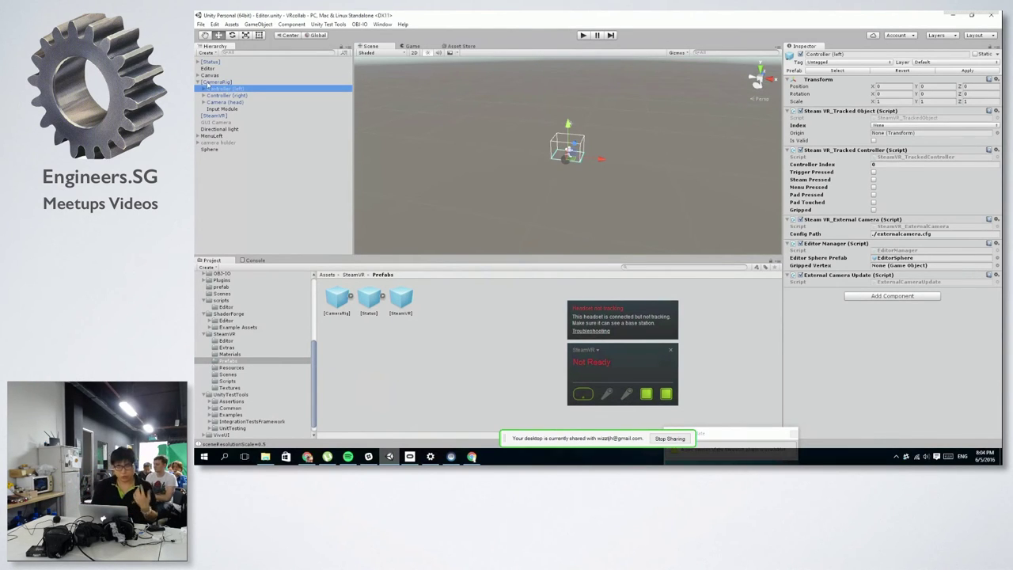
# Keep Controller (left)'s original name and expand it under [CameraRig] to show Model and Place Holder
pyautogui.click(206, 89)
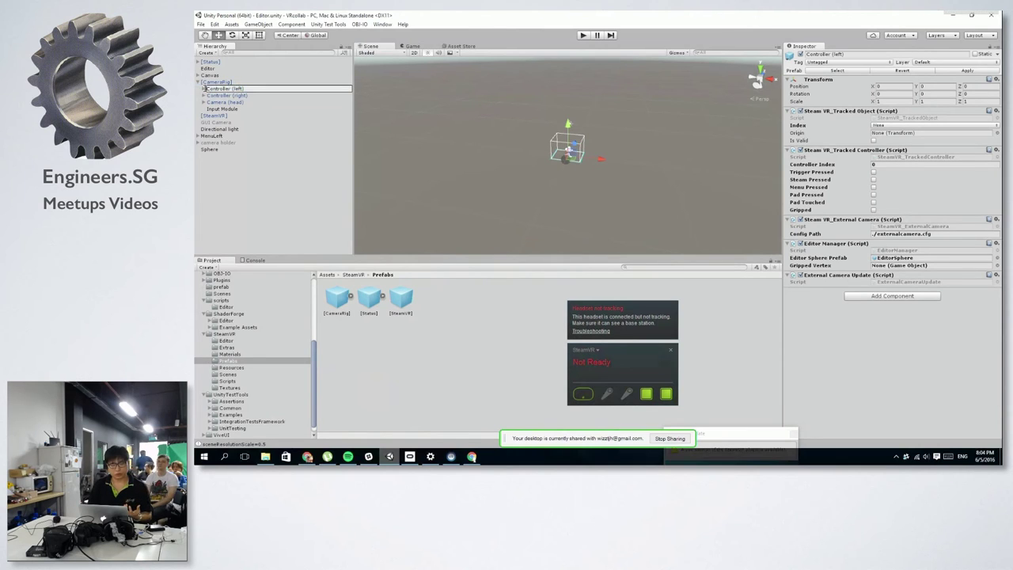
pyautogui.press('Return')
pyautogui.click(219, 83)
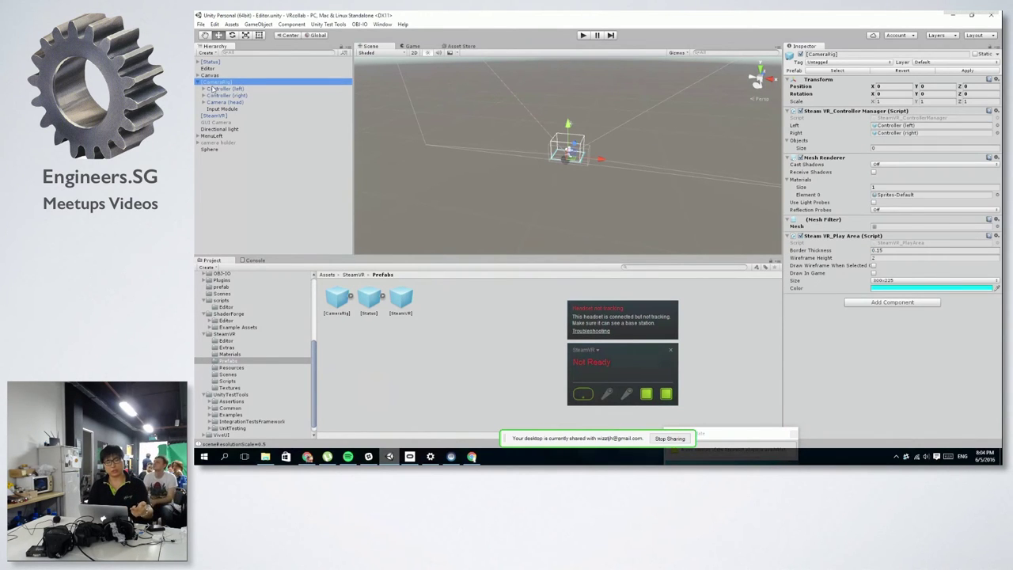
pyautogui.click(203, 89)
pyautogui.click(219, 88)
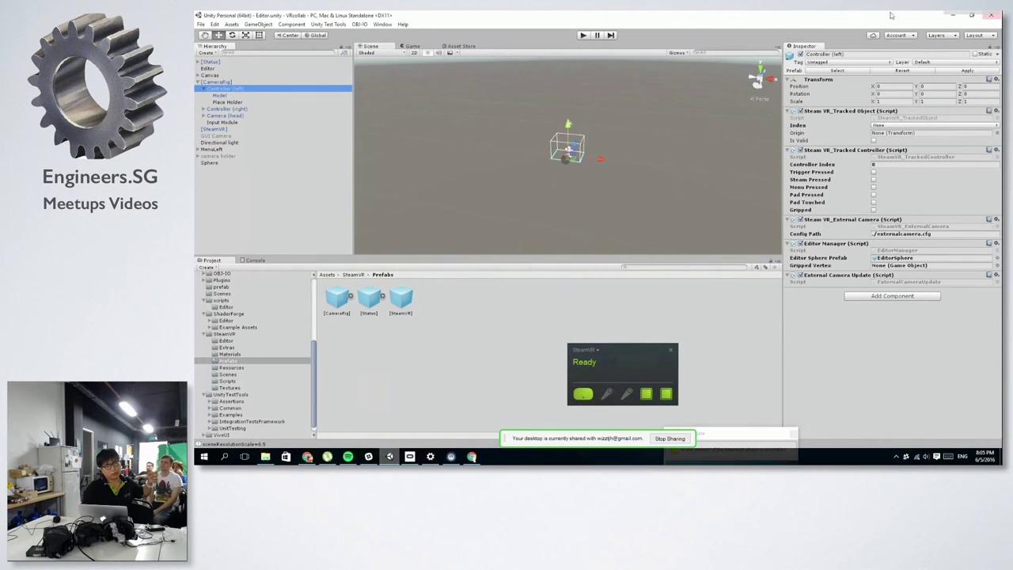
# Play the CameraRig scene, stop it, and play again to test the controllers tracked as spheres
pyautogui.click(585, 36)
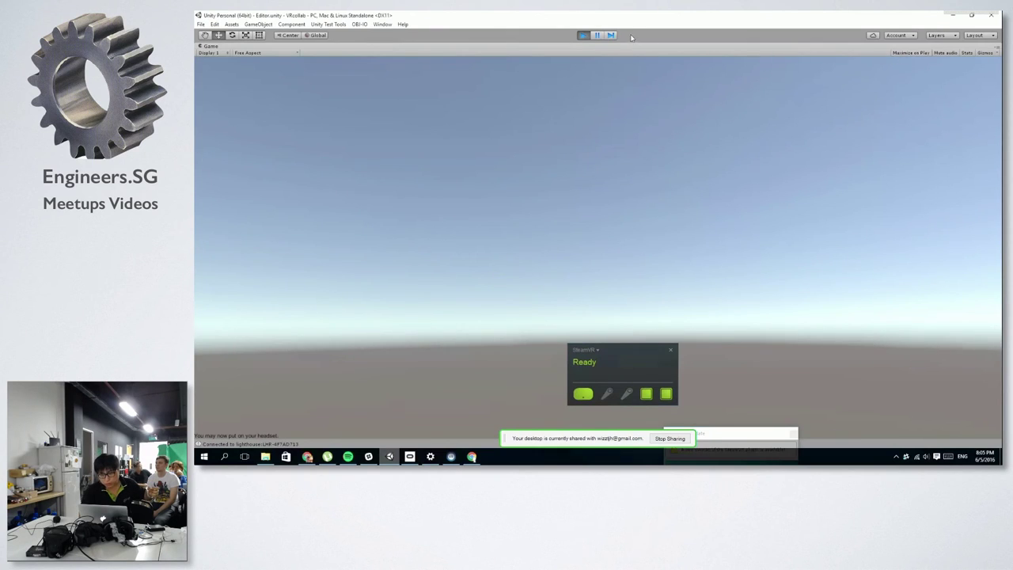
pyautogui.click(583, 36)
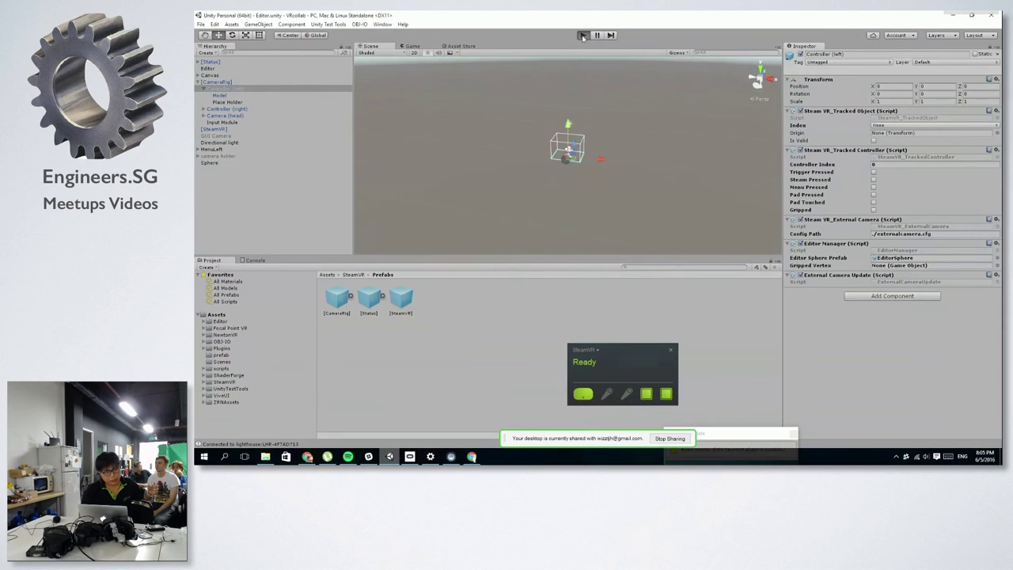
pyautogui.click(583, 36)
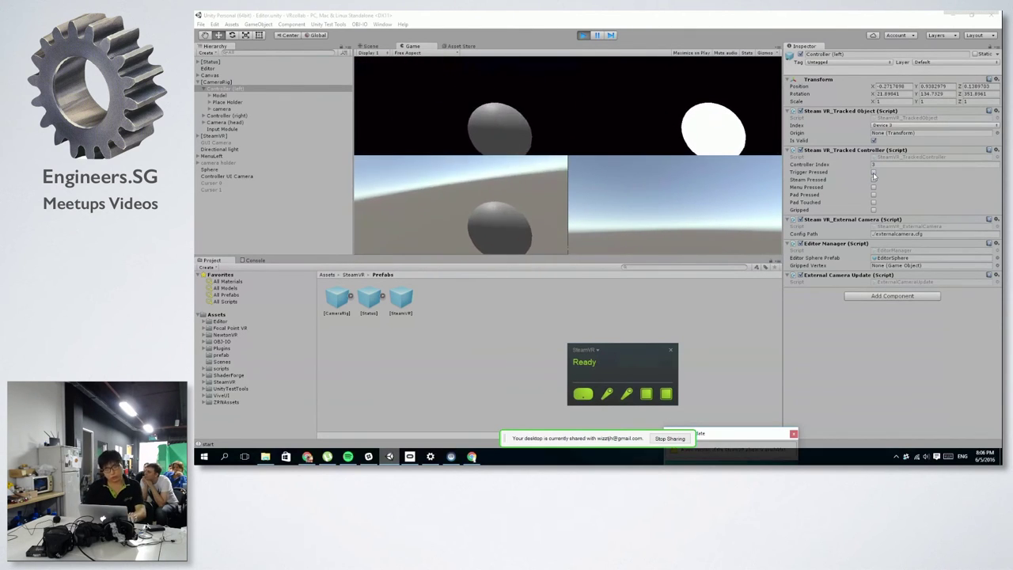
# Open the EditorManager script in Visual Studio
pyautogui.press('super+Tab')
pyautogui.press('super+Tab')
pyautogui.press('super')
pyautogui.press('super')
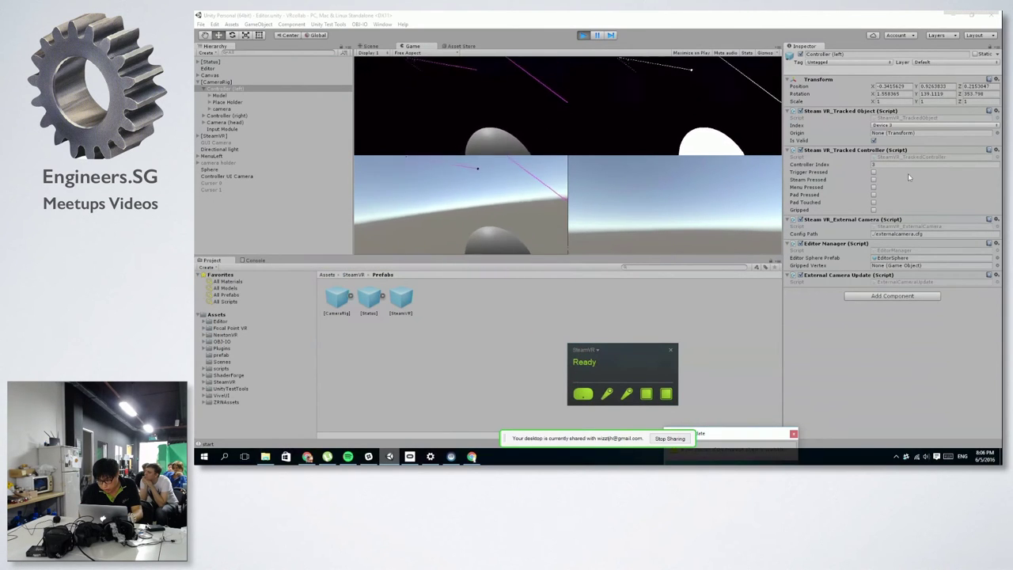
pyautogui.doubleClick(903, 251)
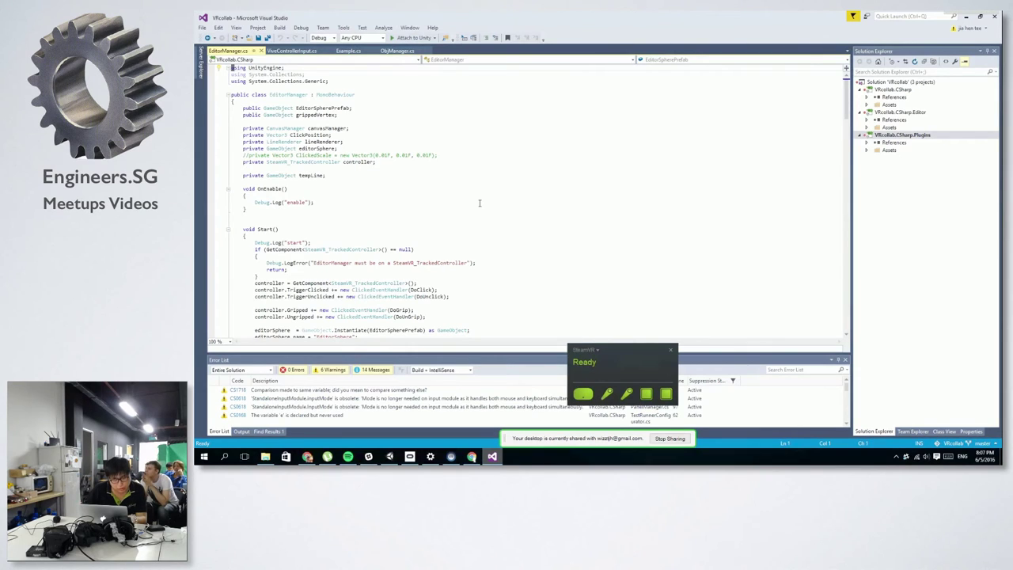
pyautogui.click(395, 249)
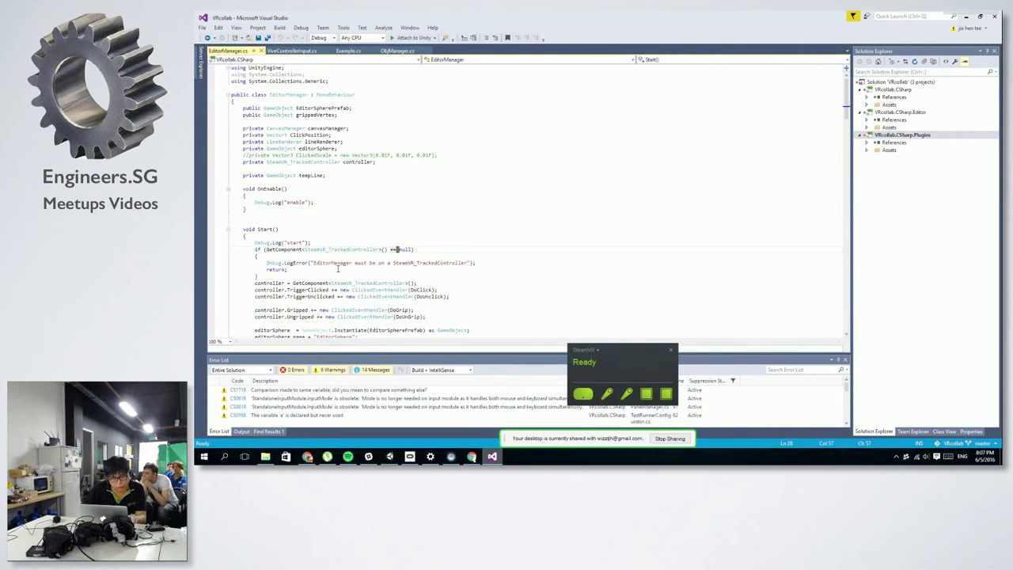
pyautogui.moveTo(380, 250); pyautogui.dragTo(304, 249)
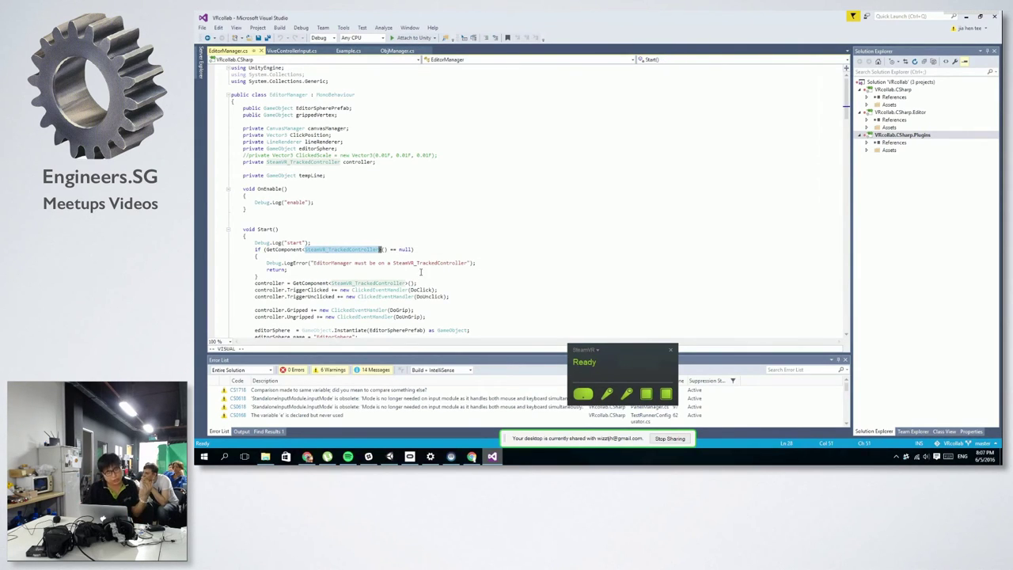
pyautogui.click(396, 274)
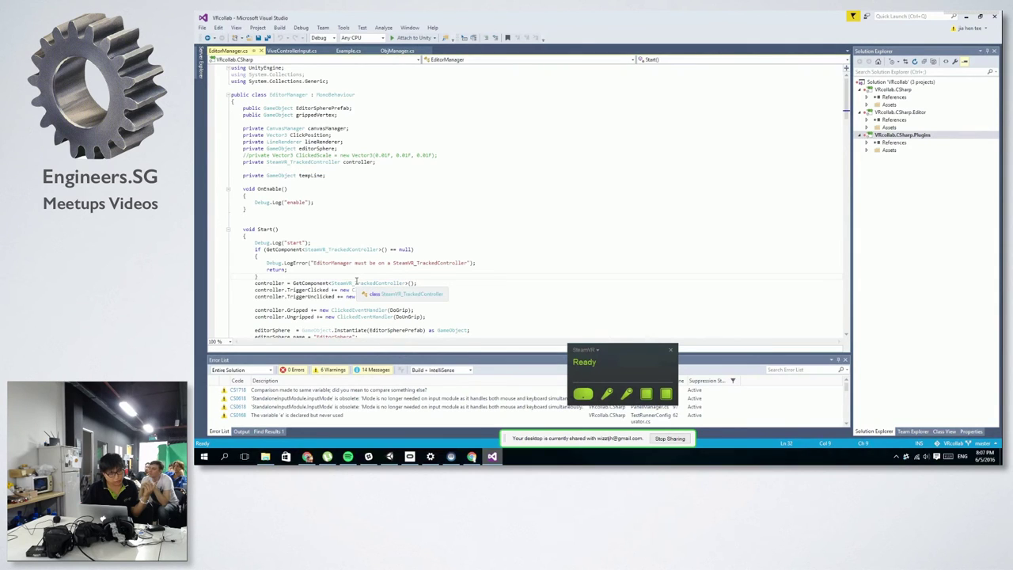
pyautogui.click(315, 282)
pyautogui.doubleClick(378, 283)
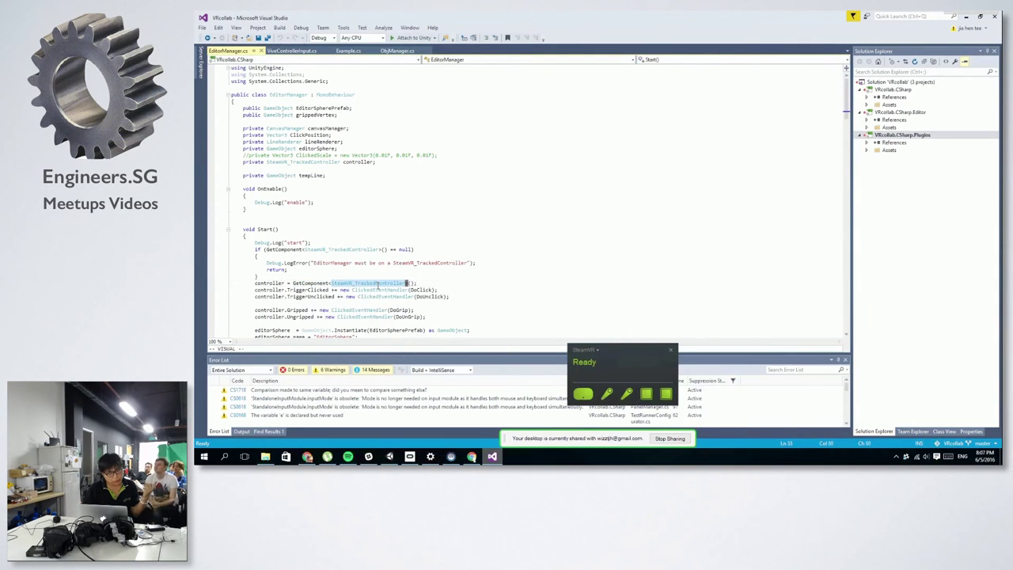
pyautogui.click(270, 282)
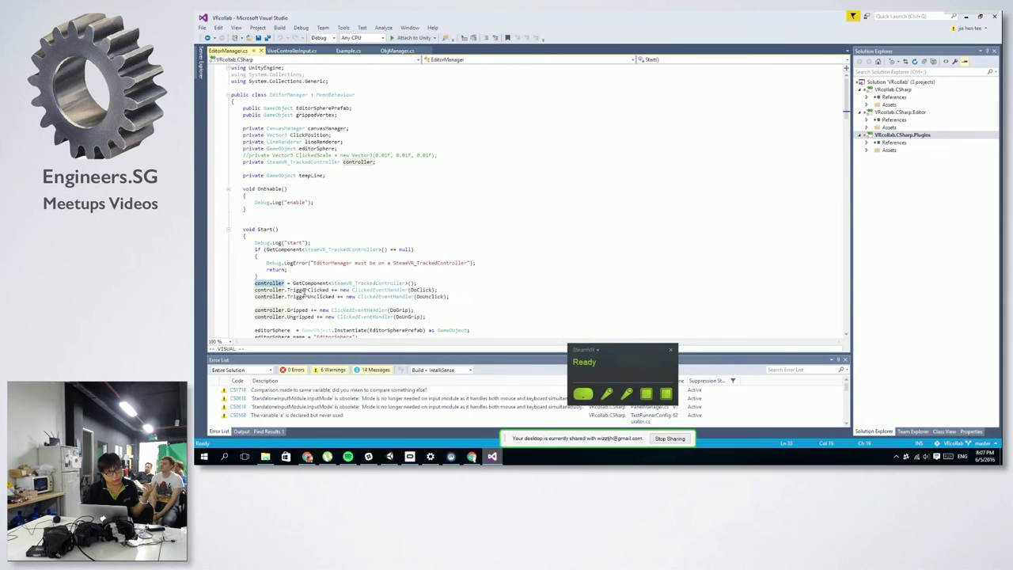
pyautogui.doubleClick(329, 290)
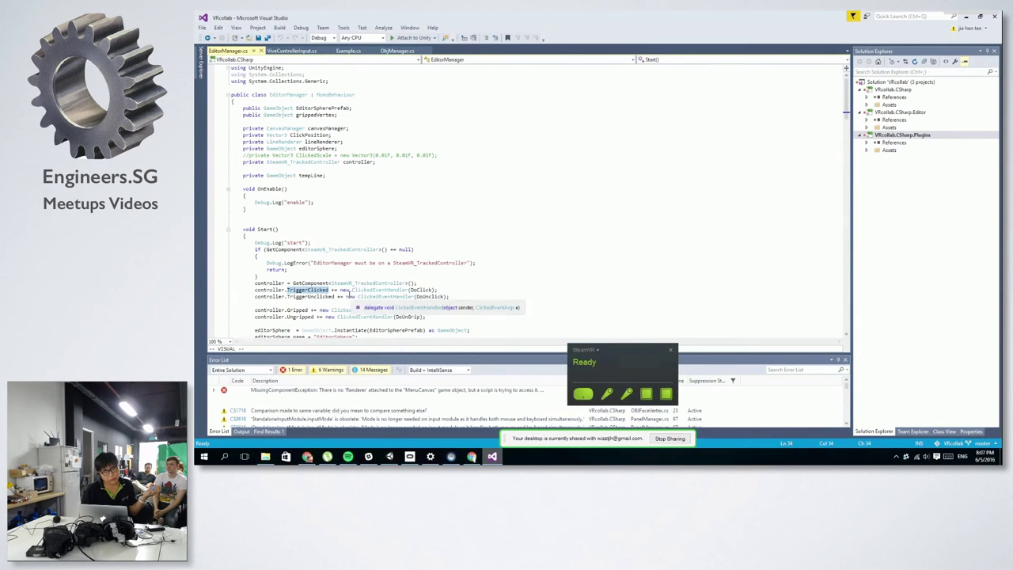
pyautogui.click(332, 290)
pyautogui.click(336, 291)
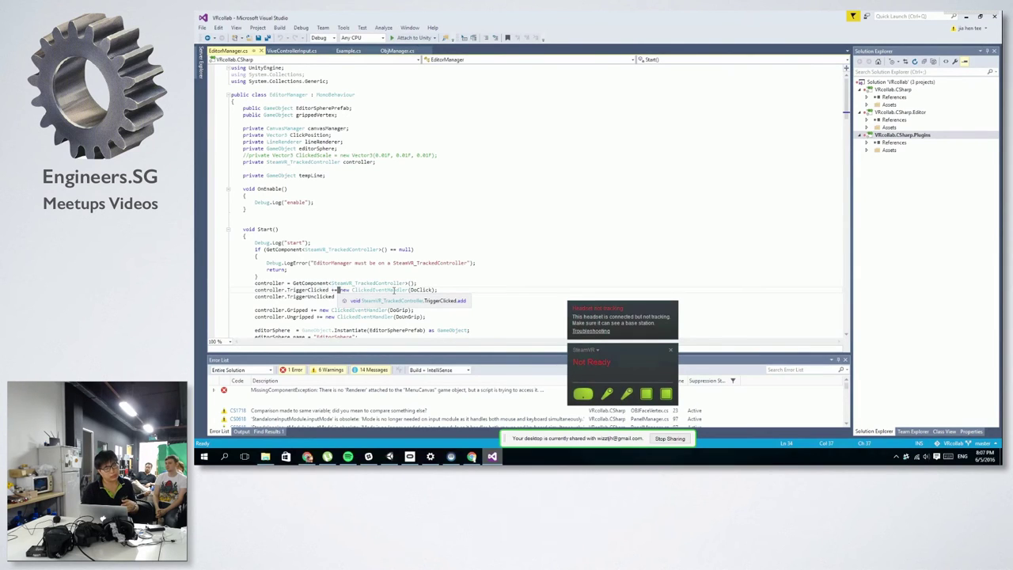
pyautogui.doubleClick(421, 290)
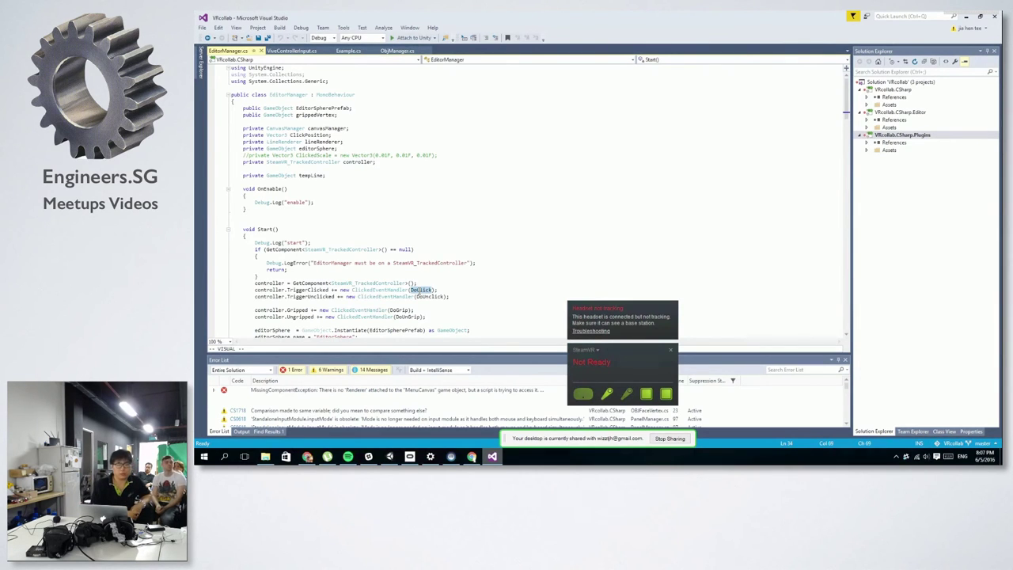
# Insert a new line after the null-check return in Start() and type 'controller.' to browse its members
pyautogui.click(264, 278)
pyautogui.hotkey('shift', 'o')
pyautogui.write('CONT')
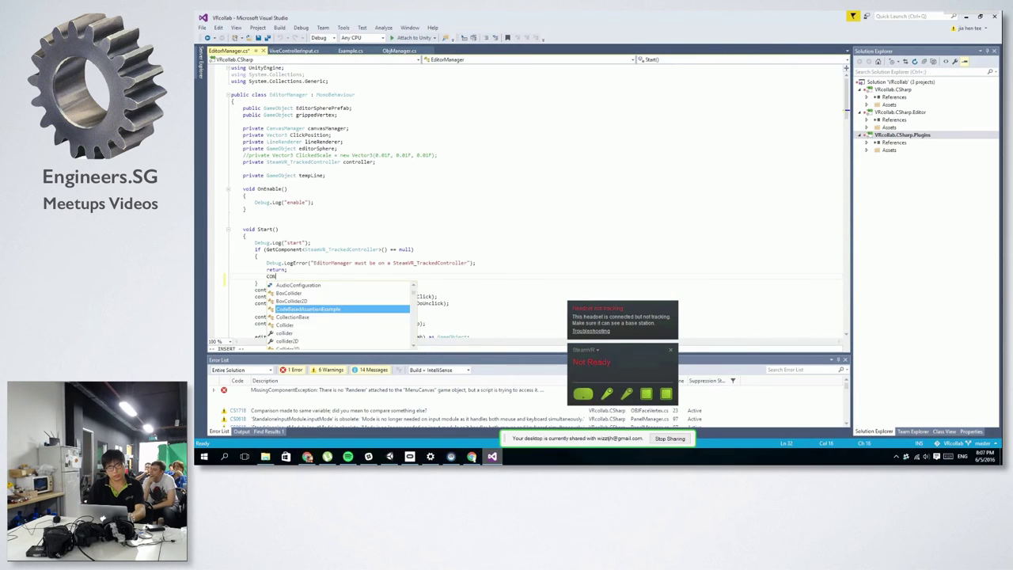
pyautogui.press('BackSpace')
pyautogui.press('BackSpace')
pyautogui.press('BackSpace')
pyautogui.press('BackSpace')
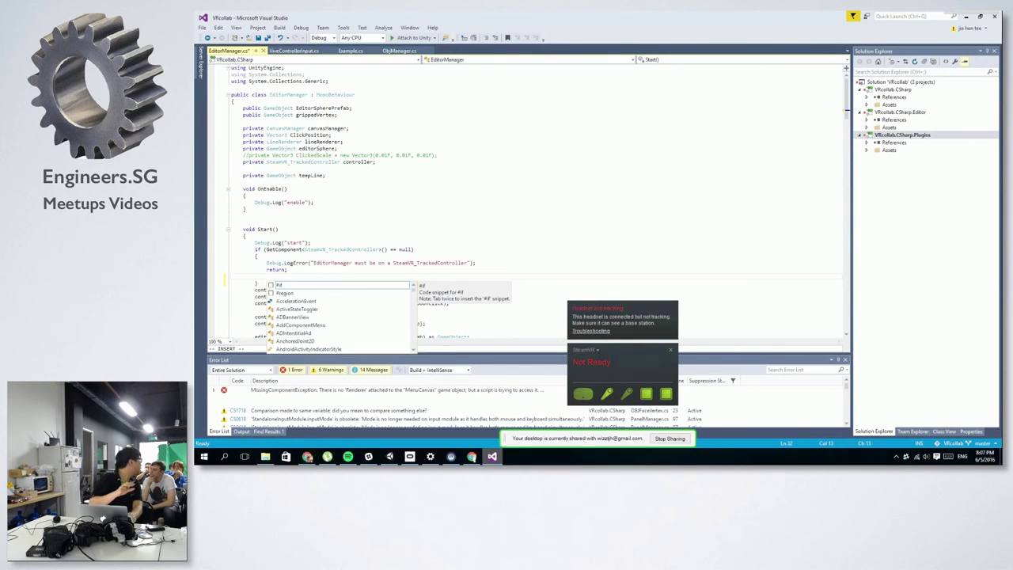
pyautogui.write('controller')
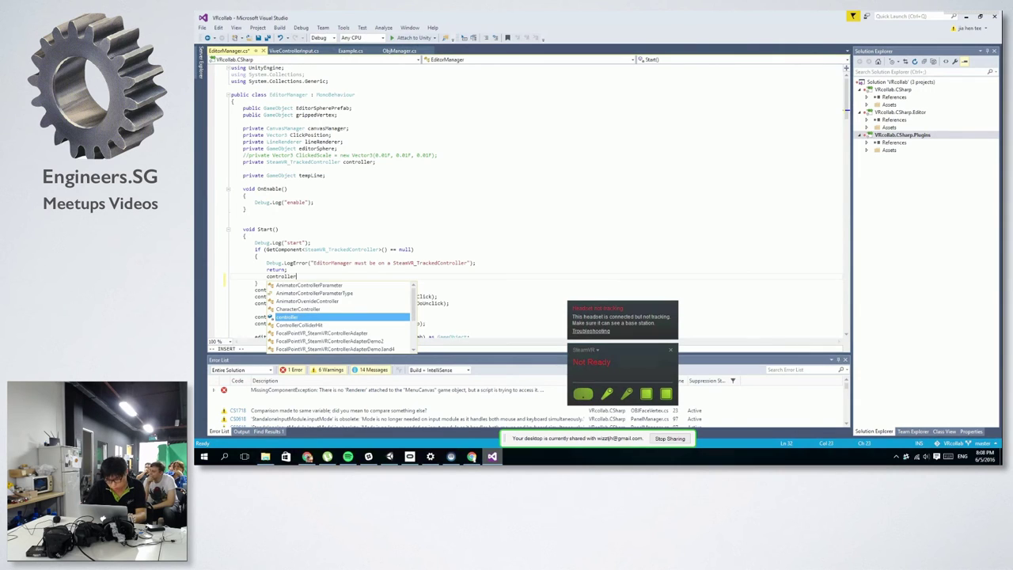
pyautogui.write('.')
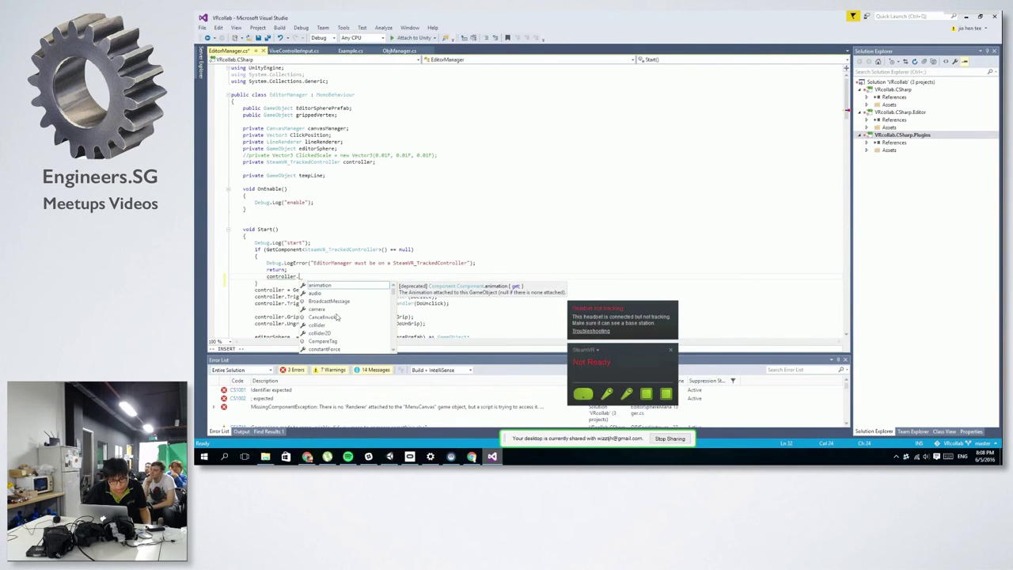
pyautogui.scroll(-10, 336, 316)
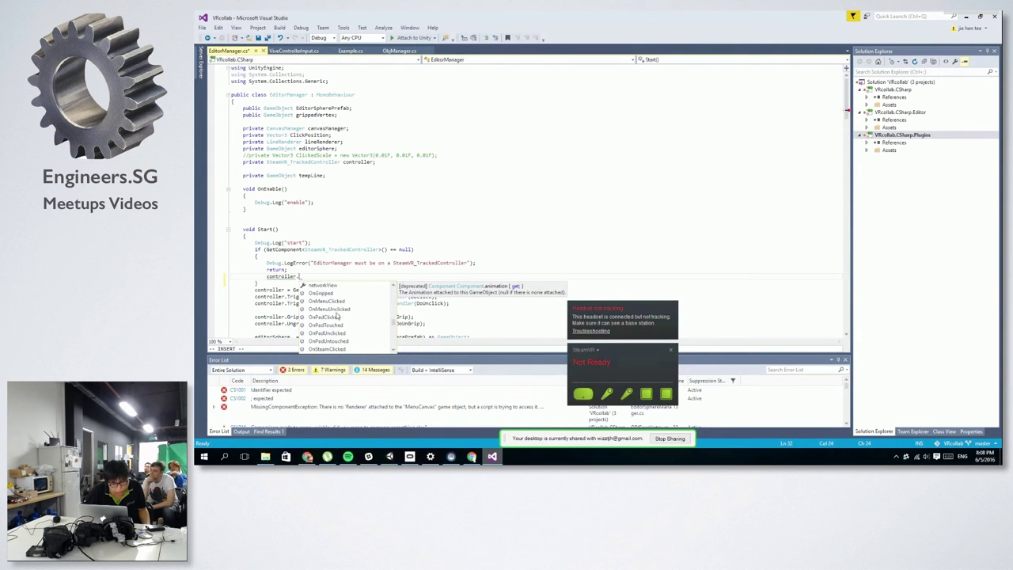